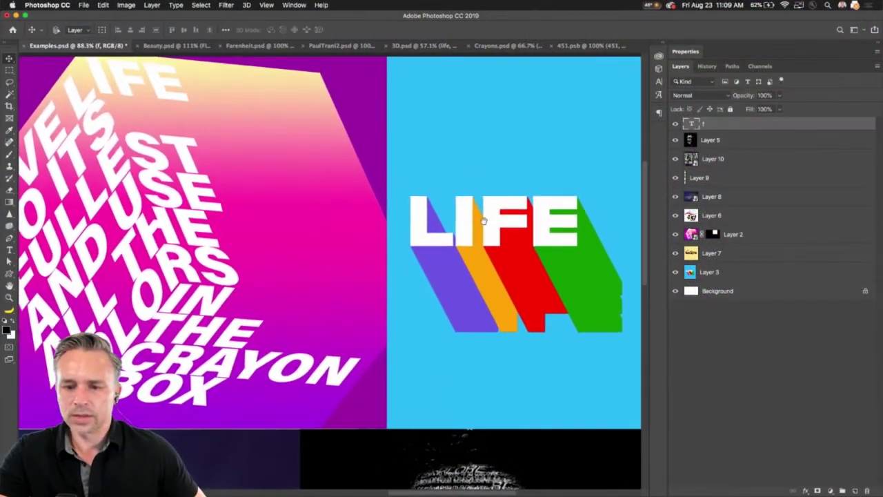
Zoom in on the colourful LIFE artwork in Examples.psd
{"action": "scroll", "coordinate": [482, 221], "scroll_direction": "up", "scroll_amount": 4}
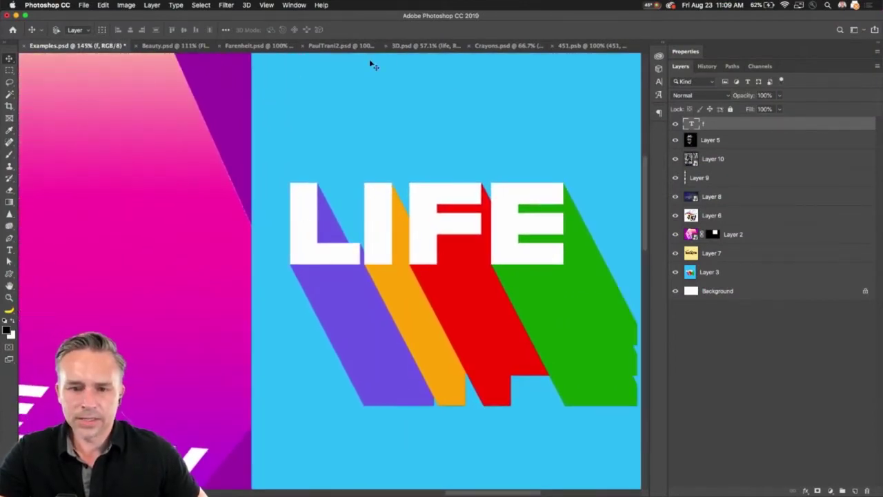
In 3D.psd, hide the four old life layers and show the L text layer
{"action": "left_click", "coordinate": [408, 47]}
{"action": "key", "text": "m"}
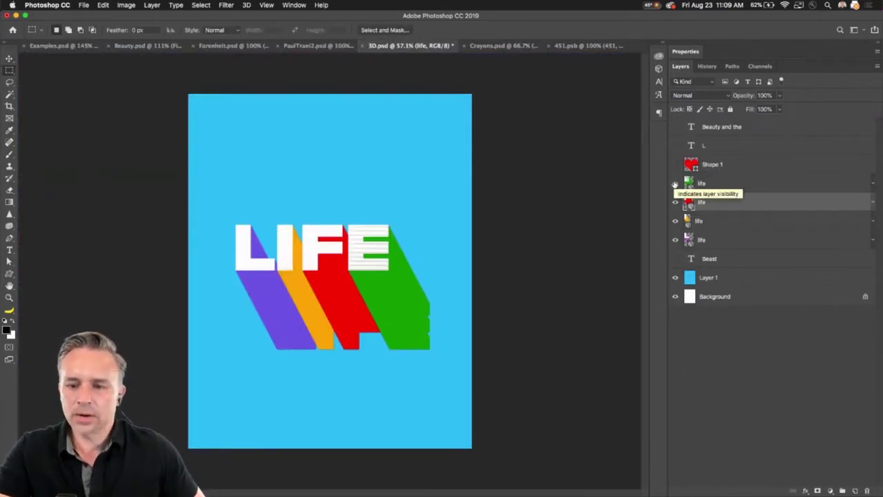
{"action": "left_click_drag", "start_coordinate": [675, 184], "coordinate": [675, 246]}
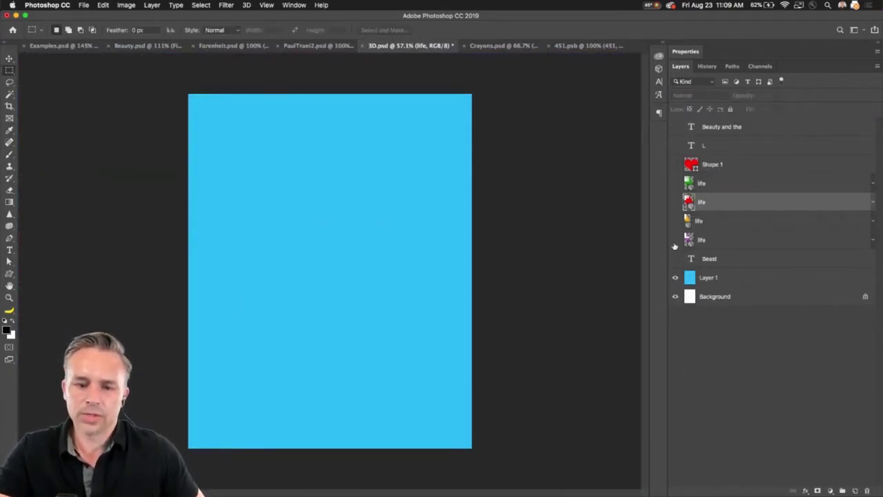
{"action": "left_click", "coordinate": [733, 265]}
{"action": "left_click", "coordinate": [674, 146]}
{"action": "key", "text": "alt+bracketright"}
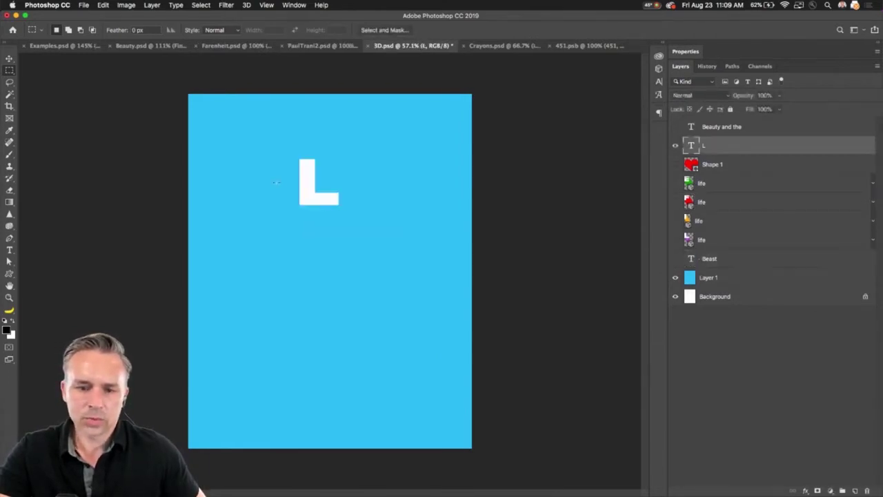
Move the L down-left and type 'IFE' after it to spell LIFE
{"action": "left_click", "coordinate": [9, 59]}
{"action": "left_click_drag", "start_coordinate": [327, 238], "coordinate": [241, 293]}
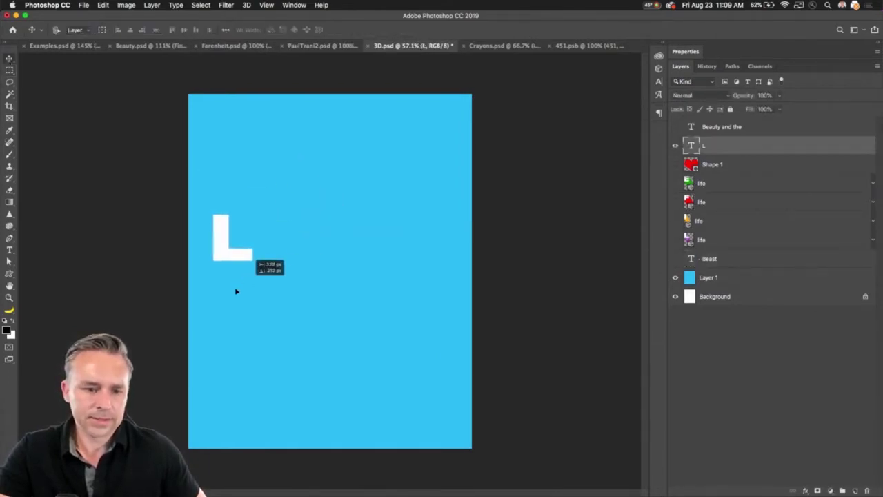
{"action": "left_click", "coordinate": [9, 250]}
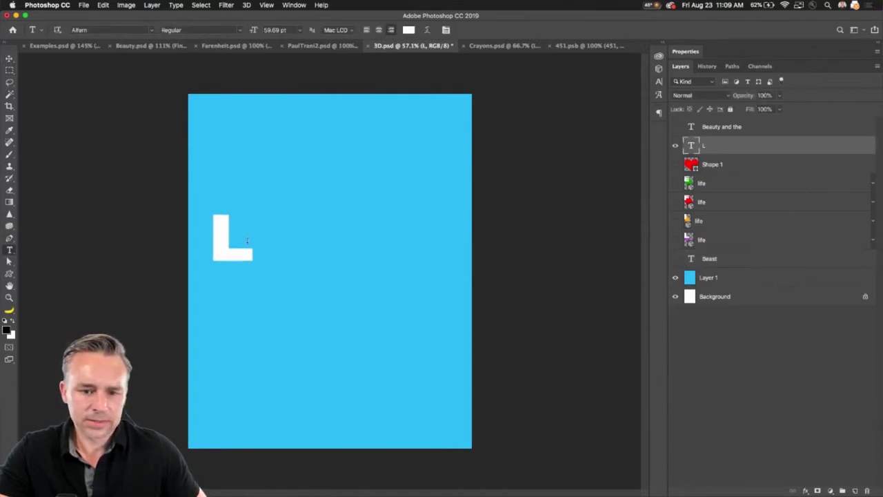
{"action": "left_click", "coordinate": [247, 246]}
{"action": "type", "text": "I"}
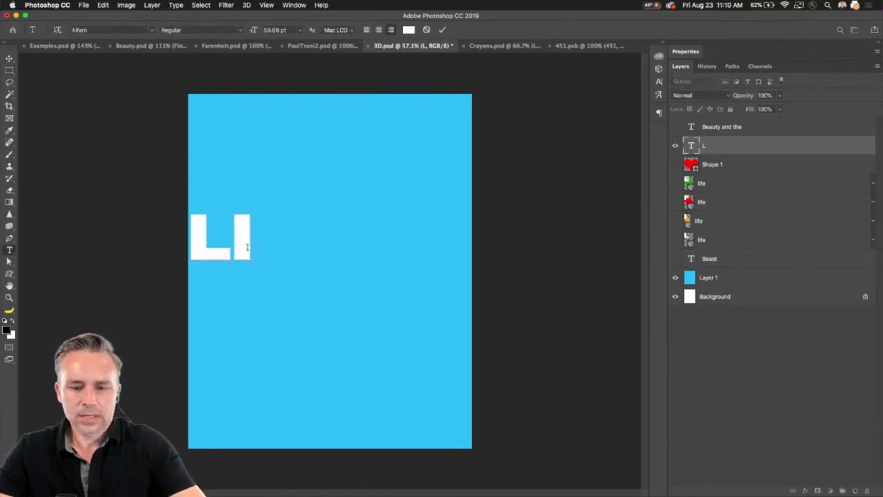
{"action": "type", "text": "FE"}
Move the LIFE text back onto the canvas and make it centre-aligned
{"action": "left_click", "coordinate": [9, 58]}
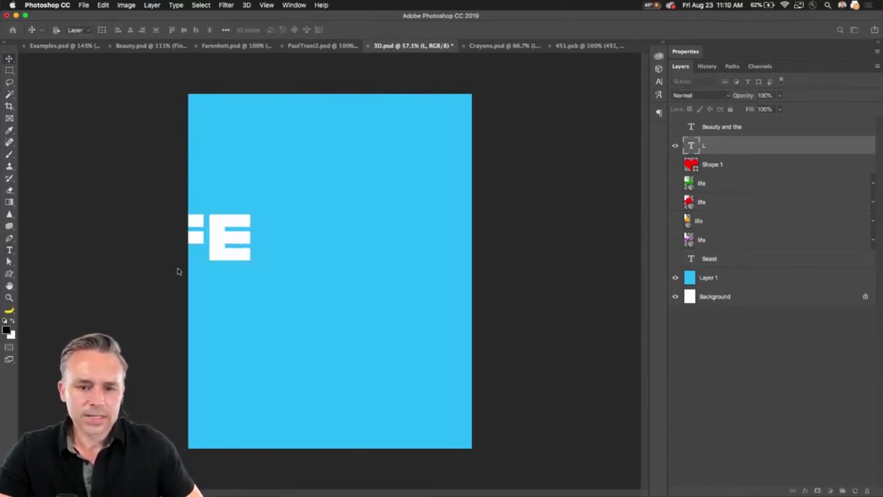
{"action": "left_click_drag", "start_coordinate": [182, 271], "coordinate": [325, 276]}
{"action": "left_click", "coordinate": [9, 249]}
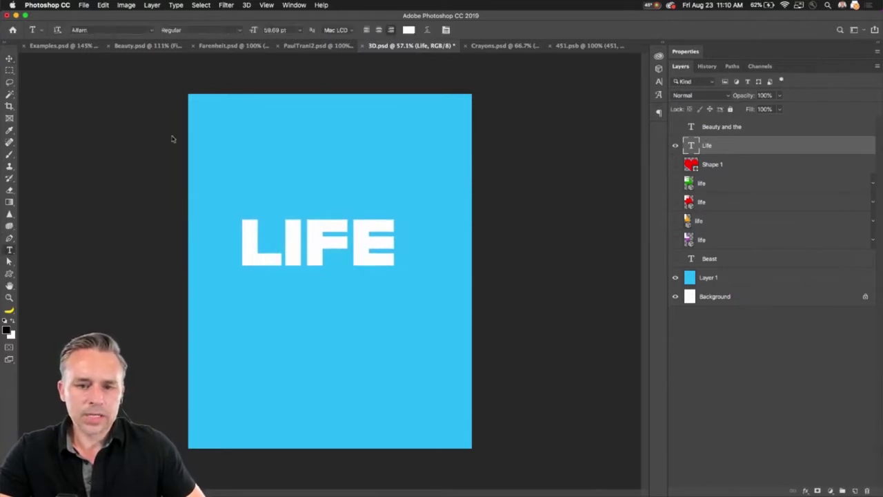
{"action": "left_click", "coordinate": [378, 31]}
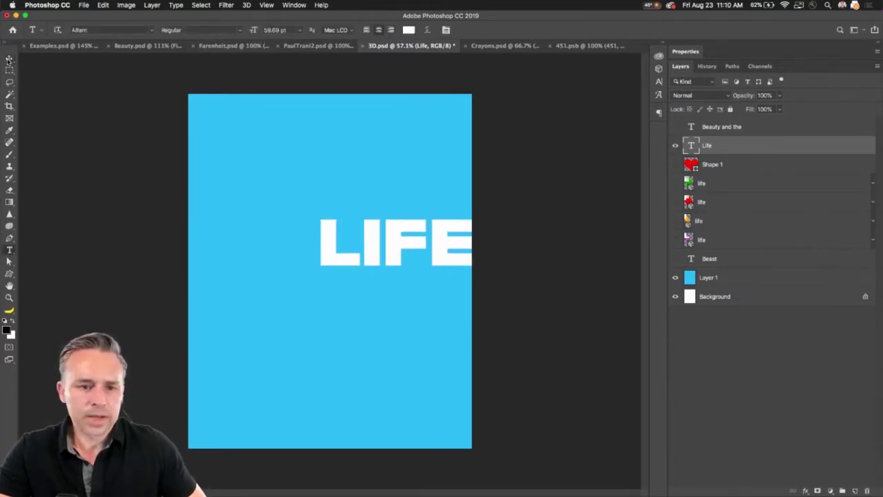
Centre LIFE on the canvas and view the document at 100%
{"action": "key", "text": "v"}
{"action": "left_click_drag", "start_coordinate": [411, 270], "coordinate": [314, 265]}
{"action": "key", "text": "super+equal"}
{"action": "key", "text": "super+1"}
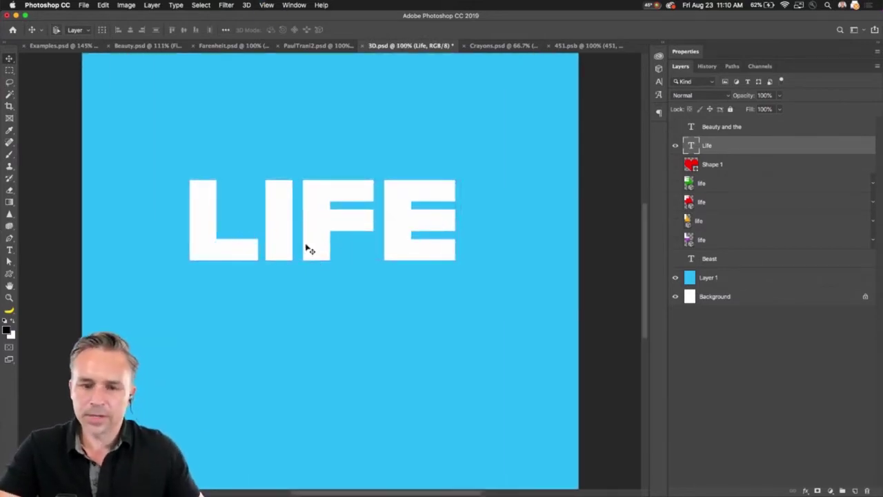
{"action": "left_click_drag", "start_coordinate": [309, 238], "coordinate": [301, 276]}
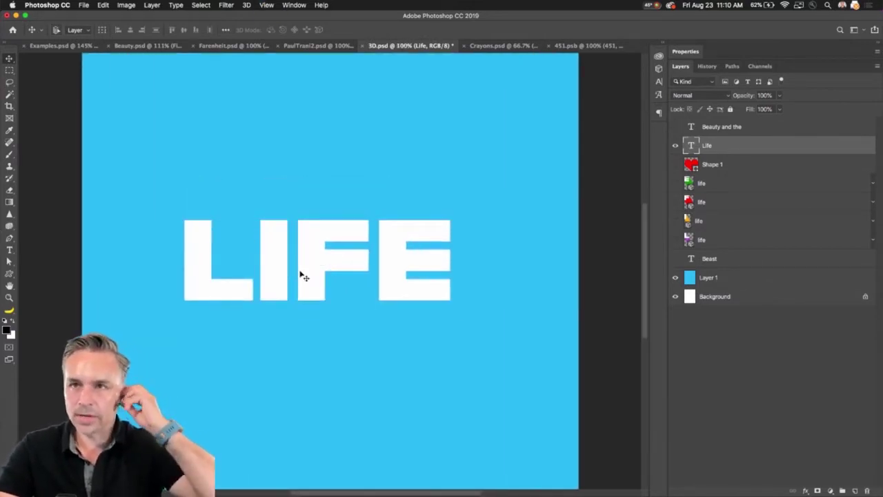
{"action": "mouse_move", "coordinate": [306, 274]}
{"action": "left_mouse_down"}
{"action": "mouse_move", "coordinate": [321, 255]}
{"action": "mouse_move", "coordinate": [313, 268]}
{"action": "left_mouse_up"}
Check the type layer properties, then duplicate LIFE offset down and to the right
{"action": "left_click", "coordinate": [686, 53]}
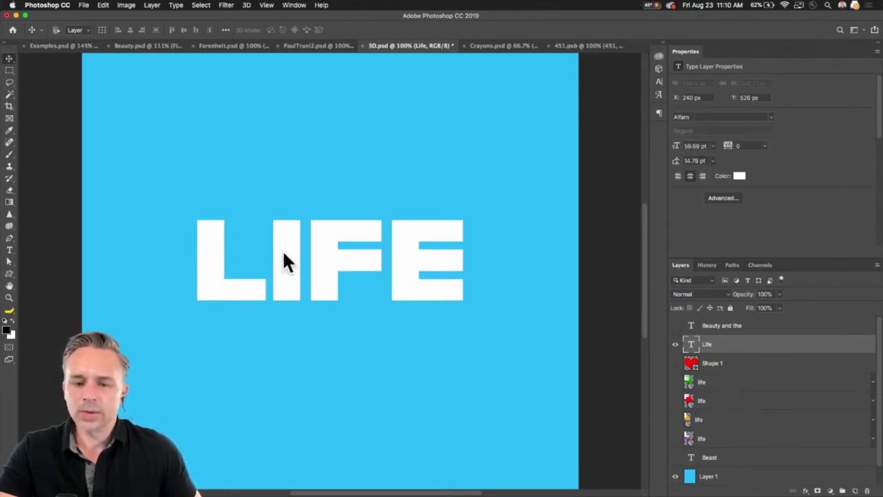
{"action": "double_click", "coordinate": [756, 55]}
{"action": "left_click_drag", "start_coordinate": [740, 148], "coordinate": [707, 153]}
{"action": "left_click_drag", "start_coordinate": [282, 282], "coordinate": [311, 322]}
{"action": "left_click_drag", "start_coordinate": [733, 149], "coordinate": [867, 491]}
Try a Drop Shadow on LIFE with Distance 69 and Size 0, then cancel it
{"action": "double_click", "coordinate": [775, 149]}
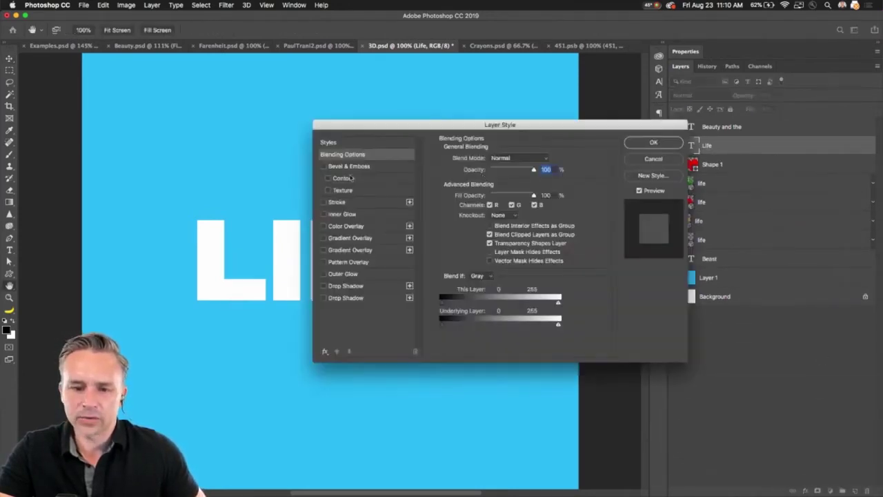
{"action": "left_click", "coordinate": [322, 288]}
{"action": "left_click_drag", "start_coordinate": [484, 201], "coordinate": [476, 224]}
{"action": "left_click_drag", "start_coordinate": [370, 124], "coordinate": [530, 194]}
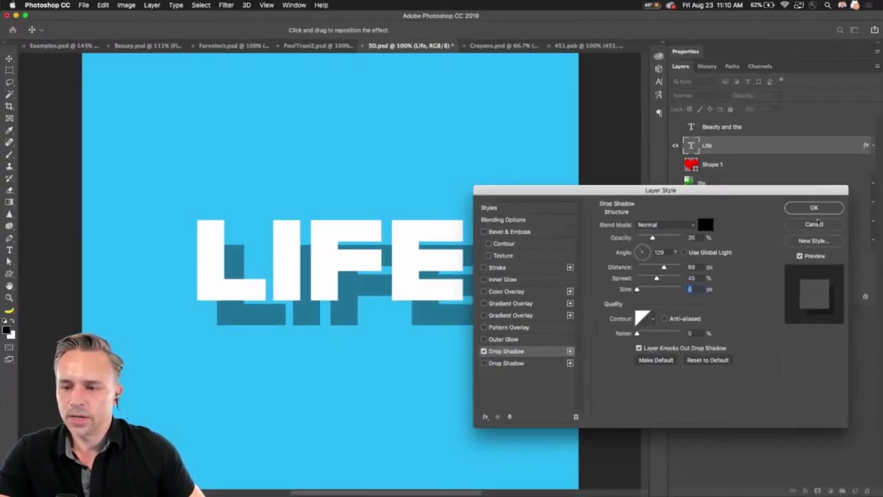
{"action": "left_click", "coordinate": [818, 223]}
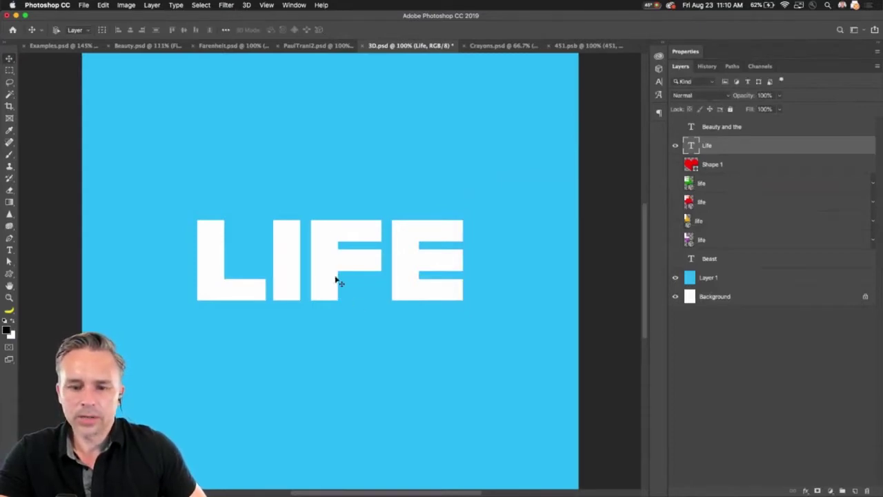
Create a 3D Extrusion from the selected LIFE layer in the 3D panel
{"action": "left_click", "coordinate": [665, 45]}
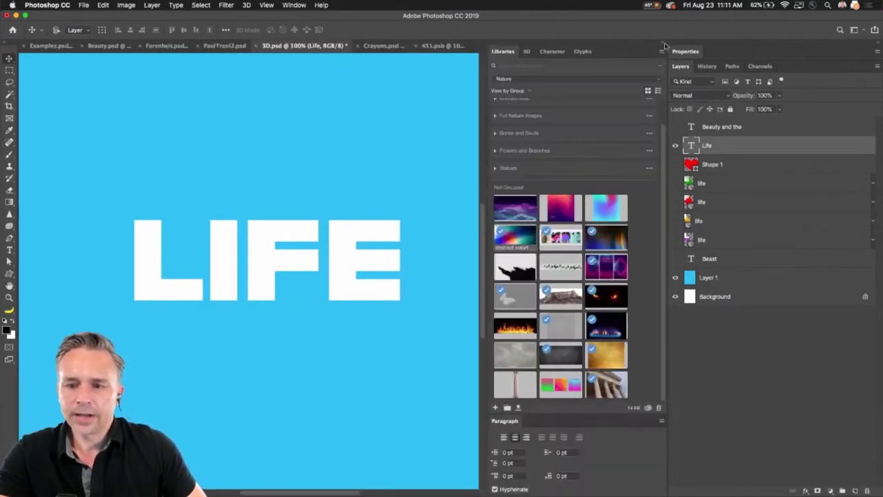
{"action": "left_click", "coordinate": [526, 51]}
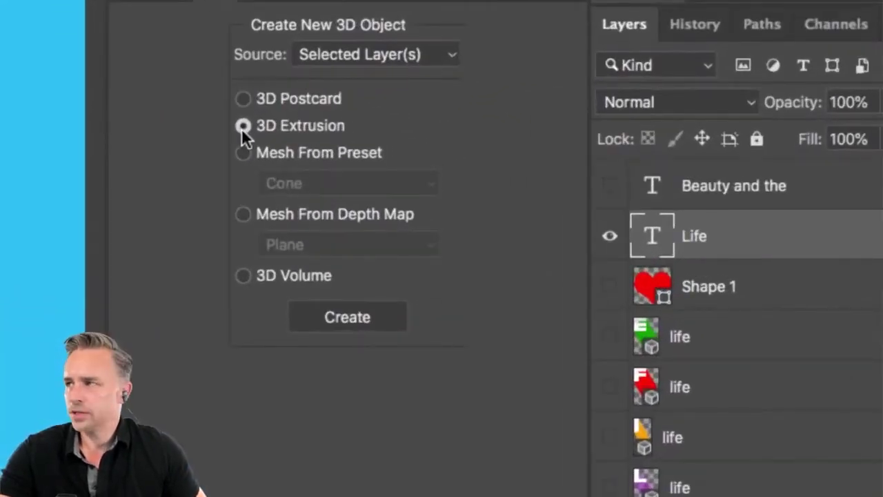
{"action": "left_click", "coordinate": [325, 318]}
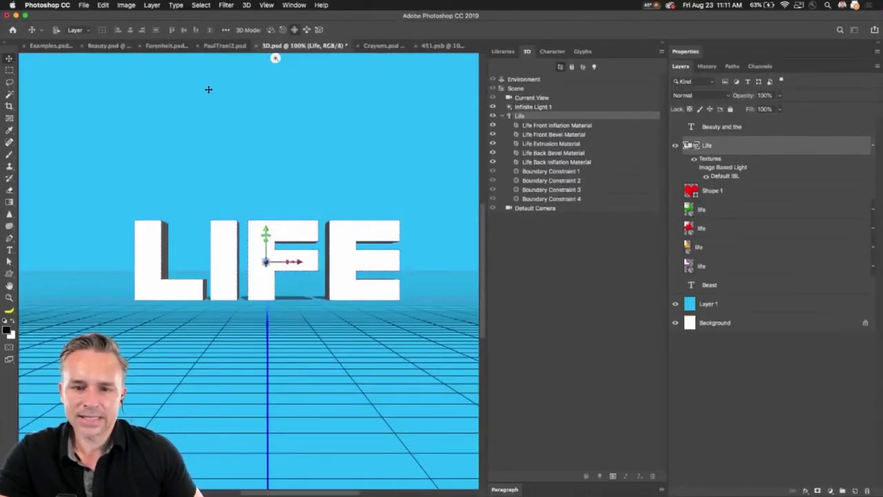
{"action": "left_click_drag", "start_coordinate": [176, 123], "coordinate": [227, 314]}
{"action": "key", "text": "super+z"}
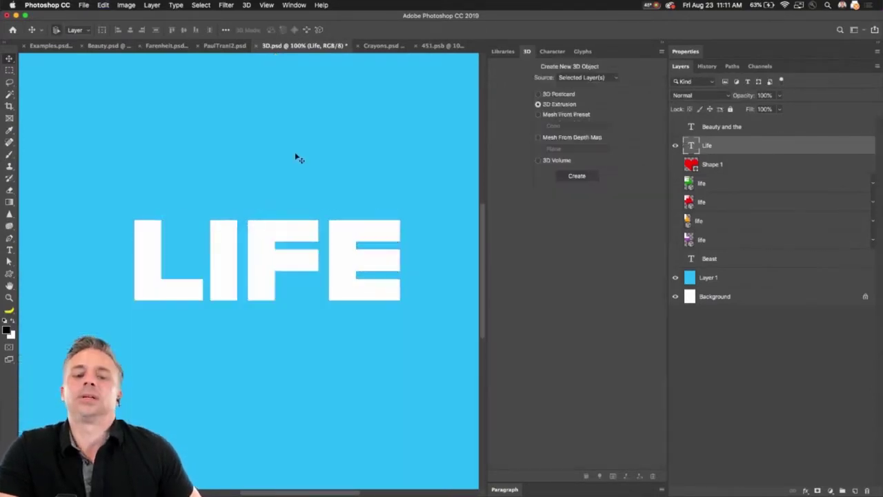
{"action": "key", "text": "super+z"}
{"action": "left_click", "coordinate": [102, 5]}
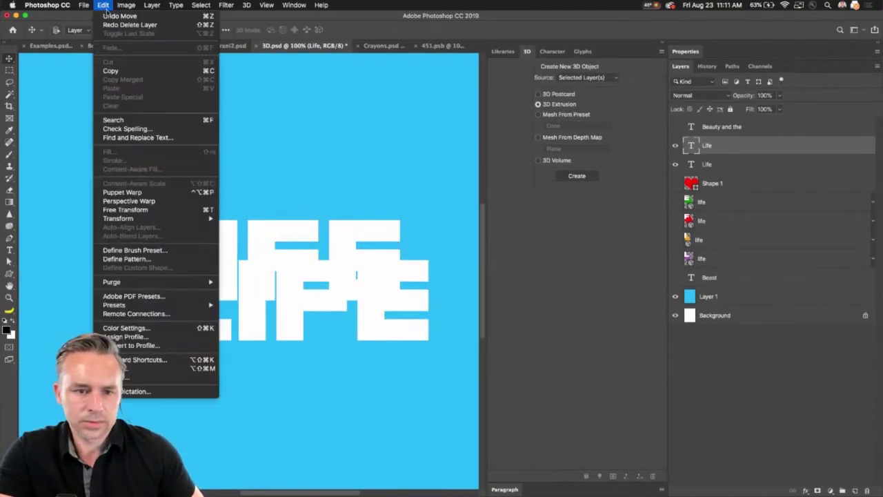
{"action": "left_click", "coordinate": [107, 26]}
{"action": "left_click", "coordinate": [102, 5]}
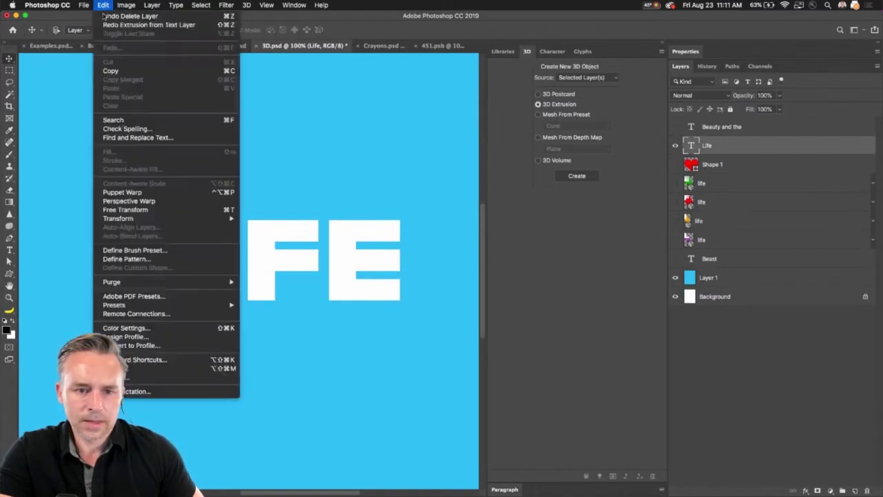
{"action": "left_click", "coordinate": [108, 25]}
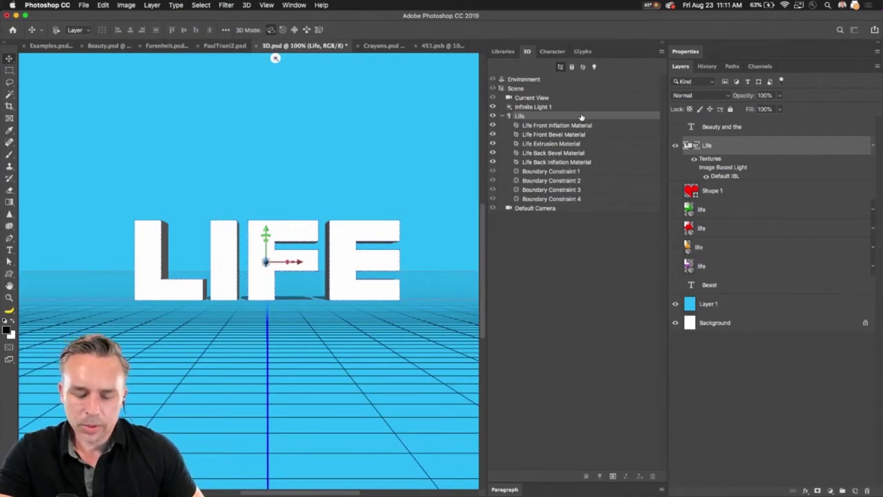
Select the 3D scene and orbit to look down on LIFE, checking the ground grid
{"action": "left_click", "coordinate": [528, 90]}
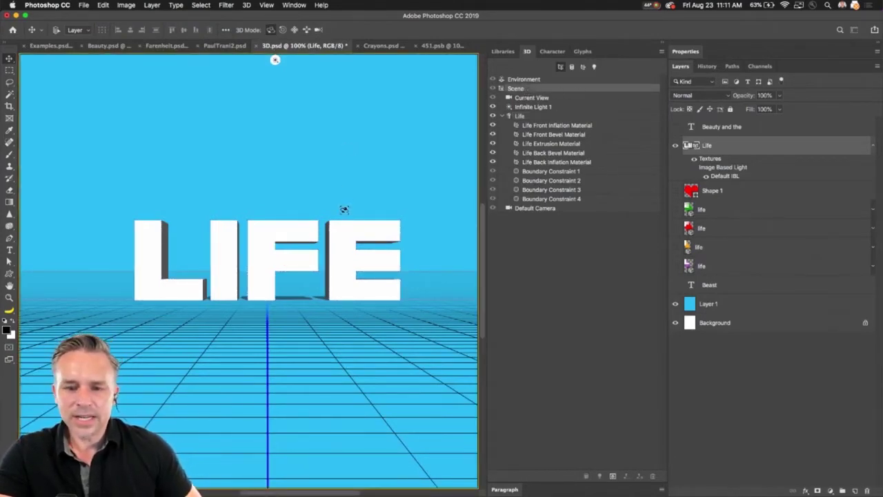
{"action": "left_click_drag", "start_coordinate": [336, 224], "coordinate": [321, 239]}
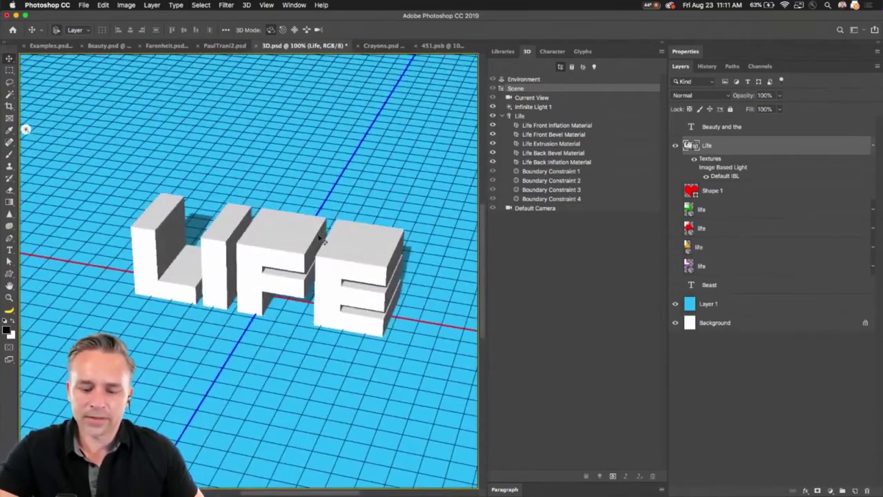
{"action": "key", "text": "super+h"}
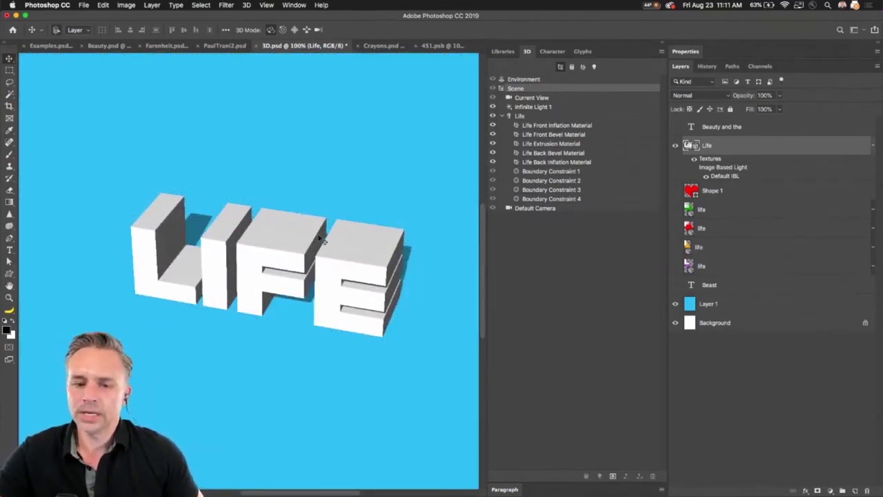
{"action": "key", "text": "super+h"}
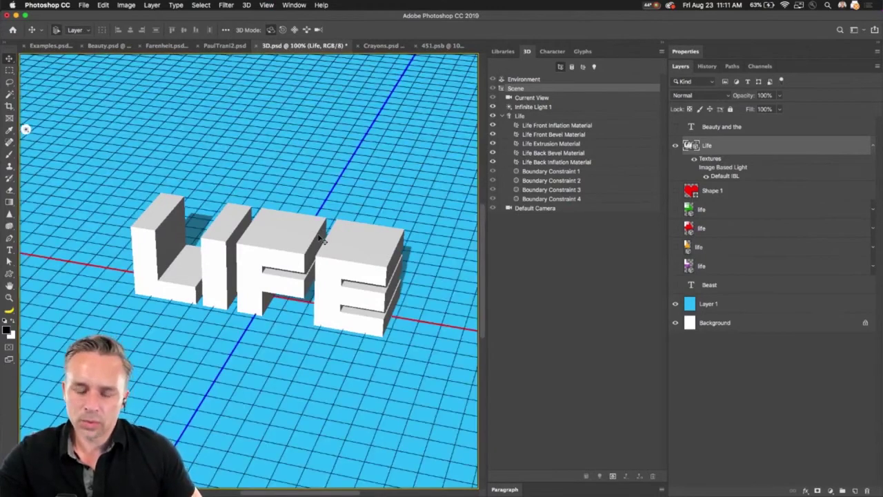
Preview the Environment's image-based light, then reselect the whole Scene
{"action": "left_click", "coordinate": [531, 80]}
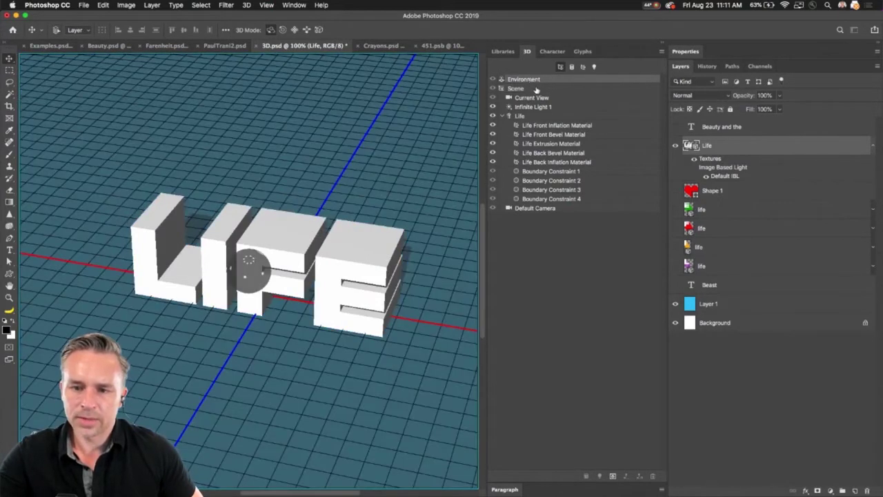
{"action": "left_click", "coordinate": [536, 90]}
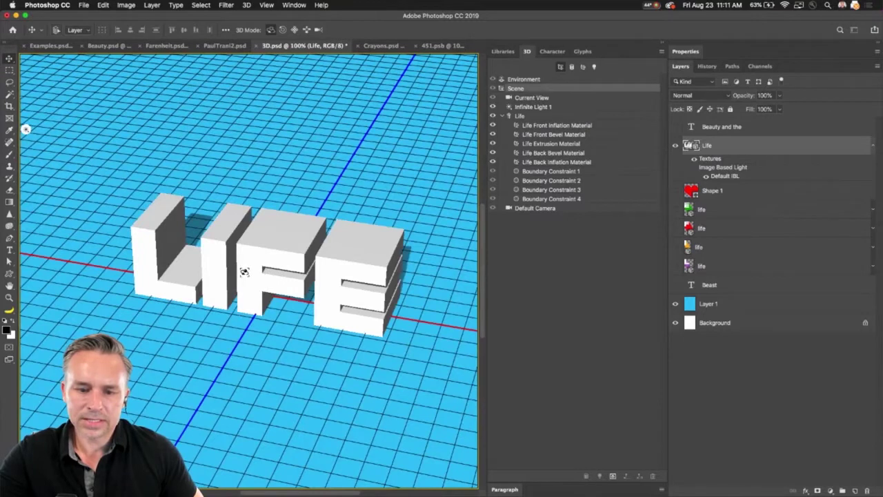
{"action": "left_click", "coordinate": [560, 116]}
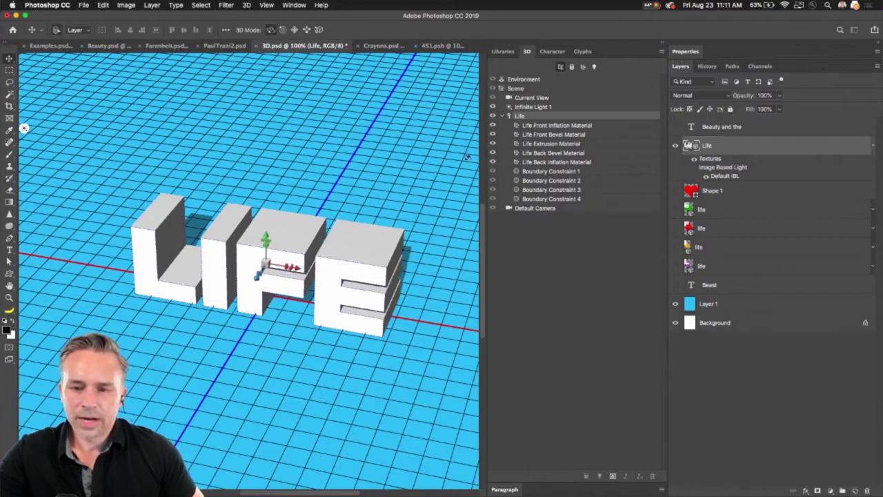
{"action": "left_click", "coordinate": [550, 80]}
{"action": "left_click", "coordinate": [553, 89]}
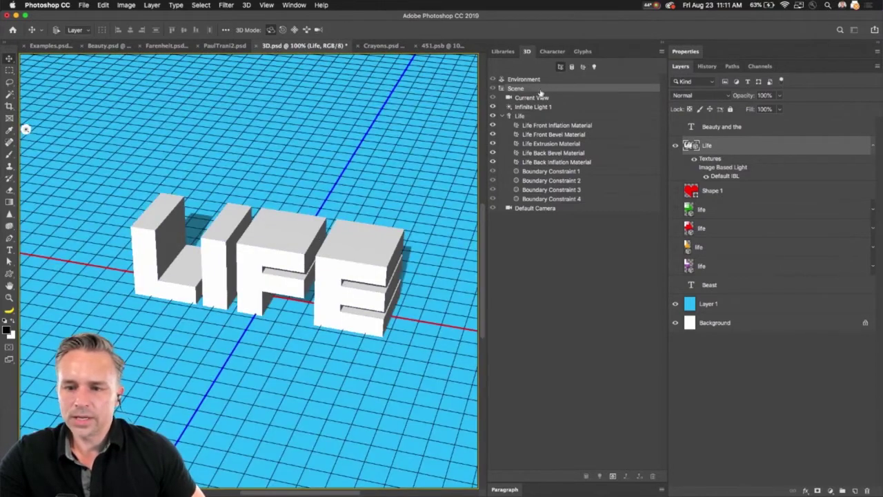
Open the scene render presets and cancel saving a new preset
{"action": "left_click", "coordinate": [686, 52]}
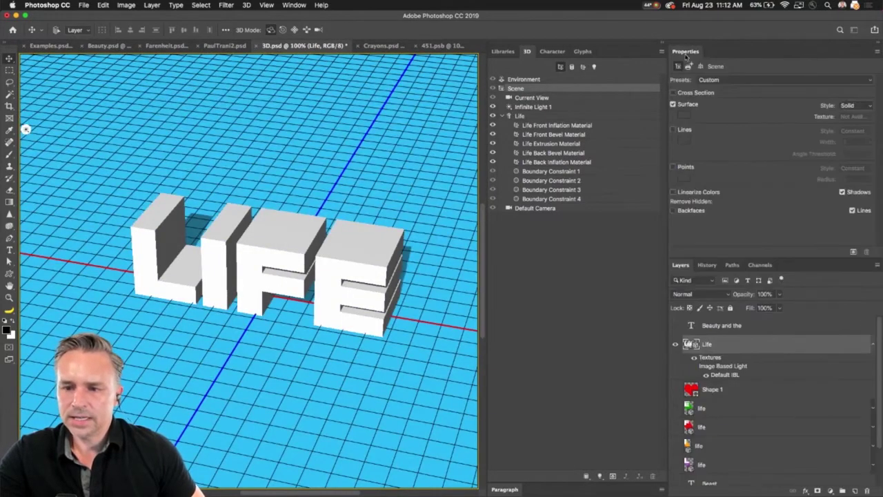
{"action": "left_click", "coordinate": [710, 80]}
{"action": "left_click", "coordinate": [710, 114]}
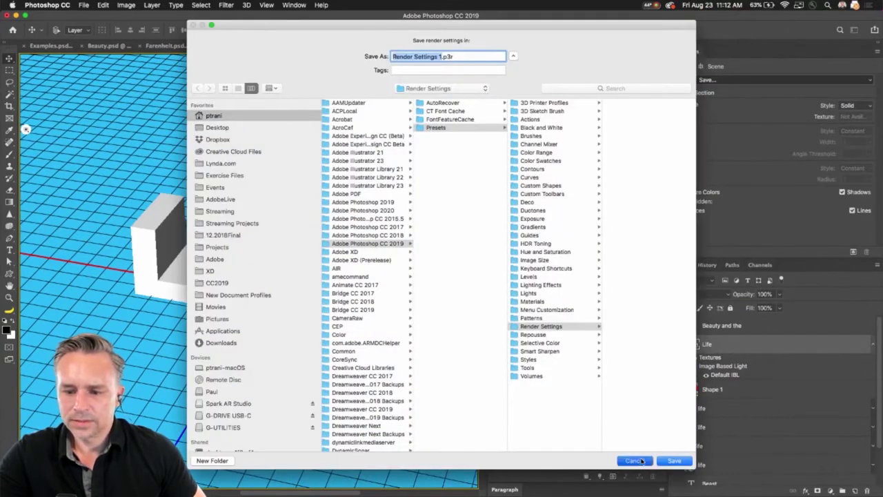
{"action": "left_click", "coordinate": [635, 461]}
Reset Current View to the Default camera view and select Infinite Light 1
{"action": "left_click", "coordinate": [543, 98]}
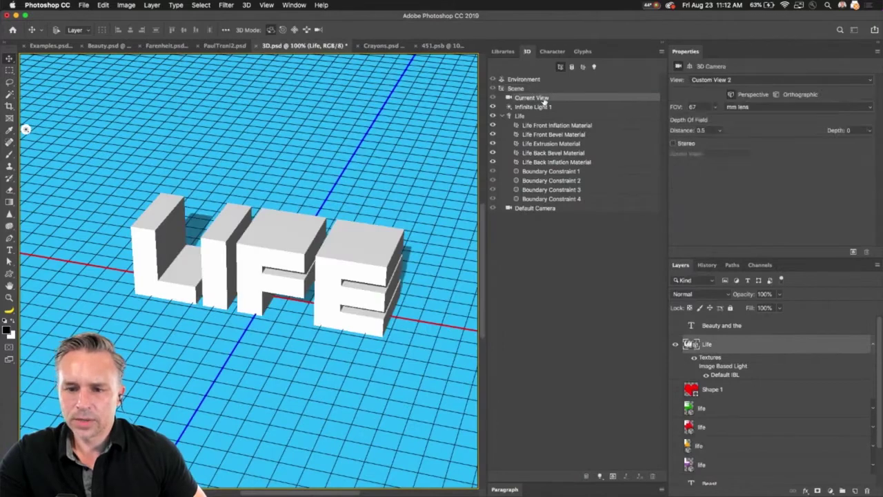
{"action": "left_click", "coordinate": [695, 80]}
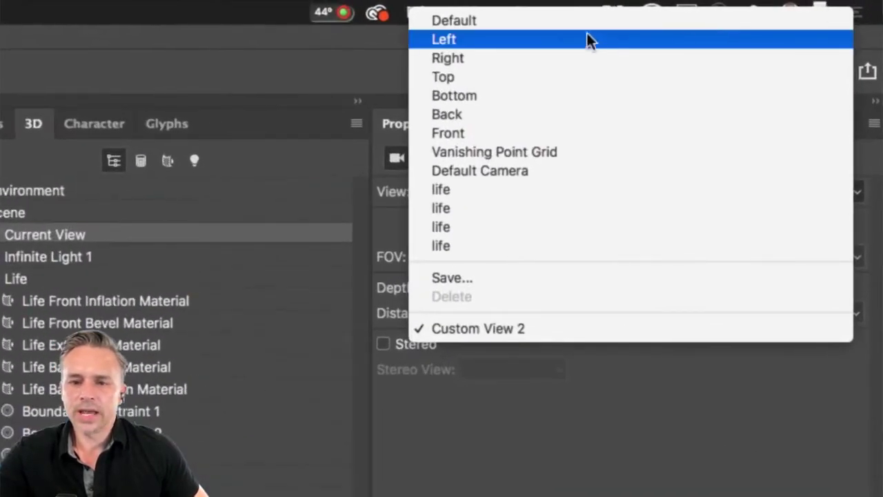
{"action": "left_click", "coordinate": [586, 21]}
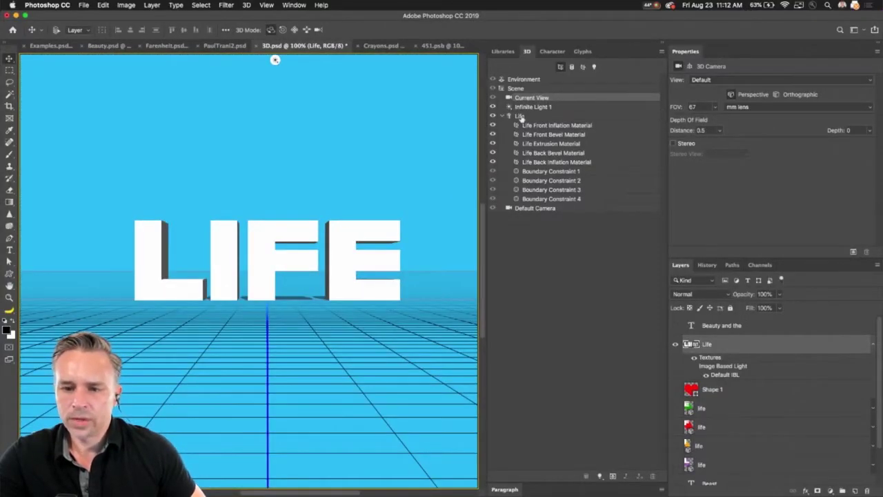
{"action": "left_click", "coordinate": [523, 109]}
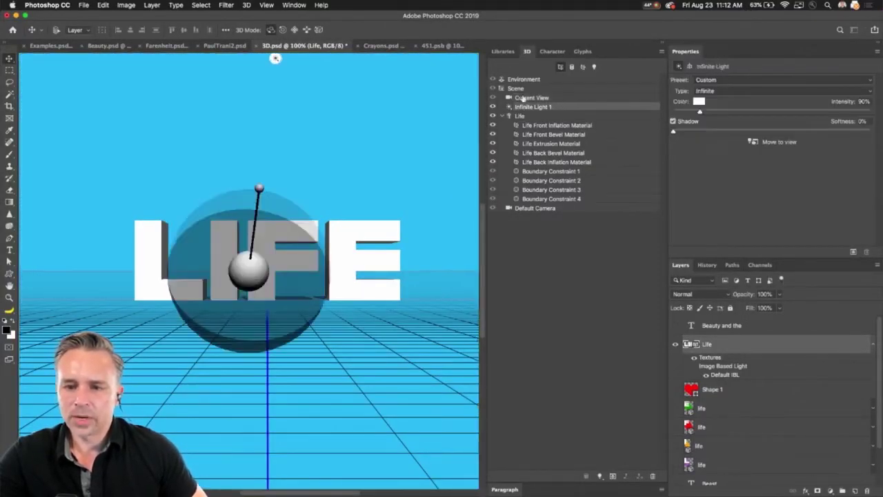
Swing Infinite Light 1 to shine from the upper left and orbit the camera higher
{"action": "left_click", "coordinate": [522, 98]}
{"action": "left_click", "coordinate": [704, 80]}
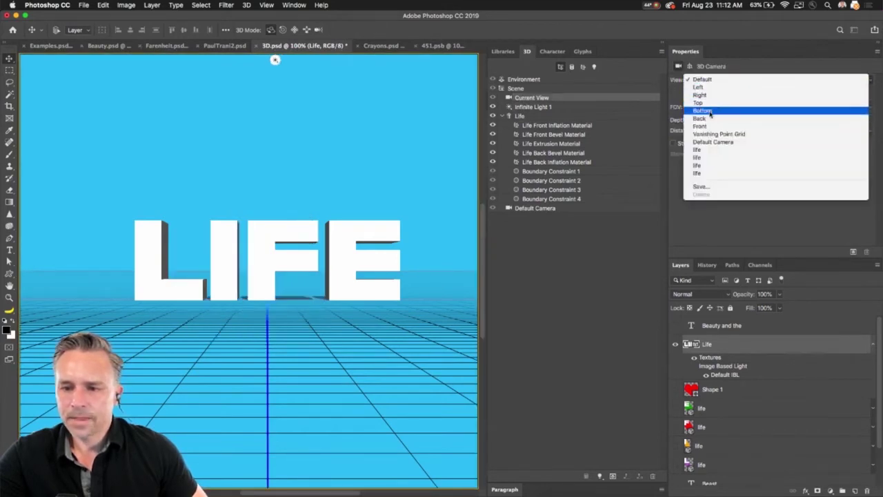
{"action": "left_click", "coordinate": [532, 98]}
{"action": "left_click", "coordinate": [525, 109]}
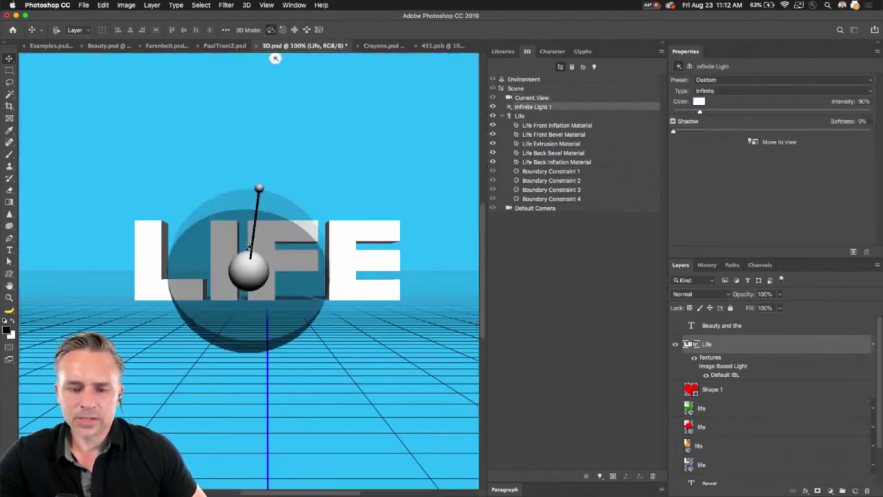
{"action": "mouse_move", "coordinate": [259, 188]}
{"action": "left_mouse_down"}
{"action": "mouse_move", "coordinate": [197, 196]}
{"action": "mouse_move", "coordinate": [158, 118]}
{"action": "mouse_move", "coordinate": [239, 171]}
{"action": "mouse_move", "coordinate": [232, 207]}
{"action": "mouse_move", "coordinate": [191, 237]}
{"action": "mouse_move", "coordinate": [202, 232]}
{"action": "left_mouse_up"}
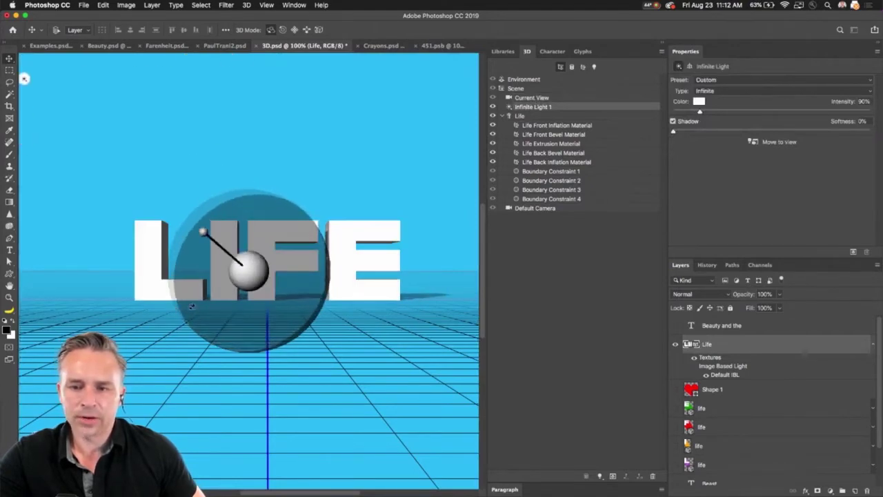
{"action": "left_click", "coordinate": [531, 98]}
{"action": "left_click_drag", "start_coordinate": [288, 205], "coordinate": [274, 228]}
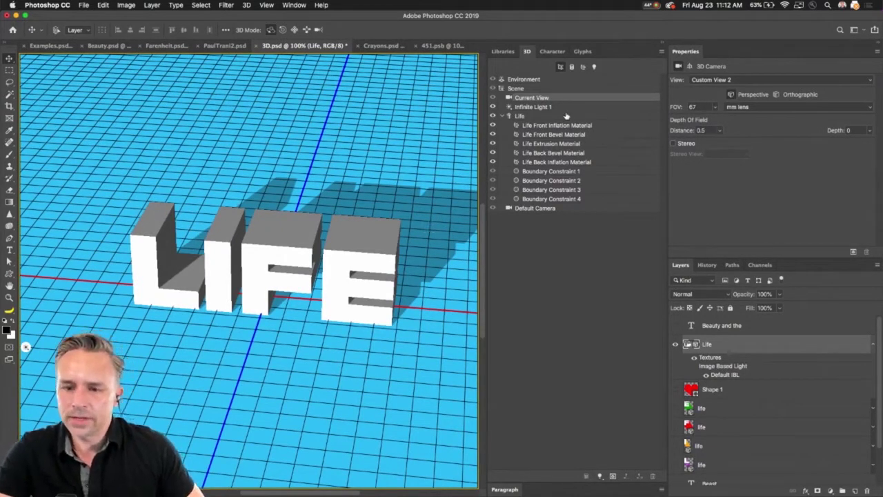
Set the LIFE mesh's X rotation to 90° in its Coordinates properties
{"action": "left_click", "coordinate": [542, 118]}
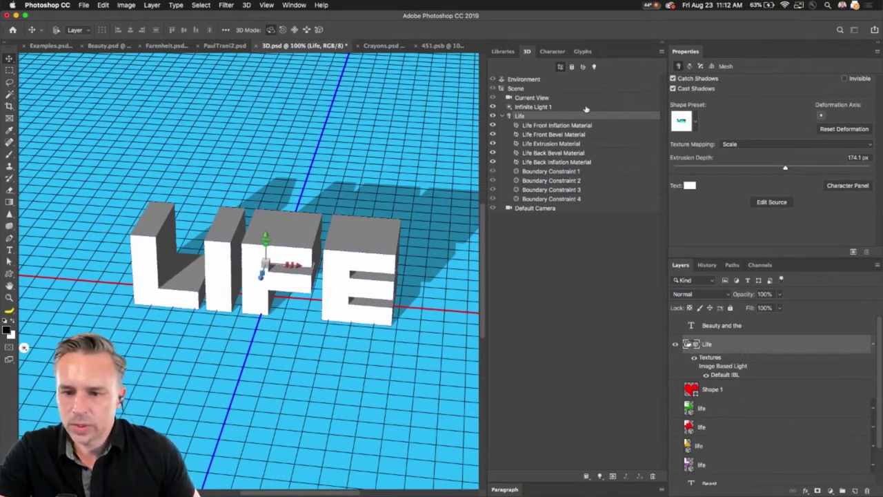
{"action": "left_click", "coordinate": [689, 67]}
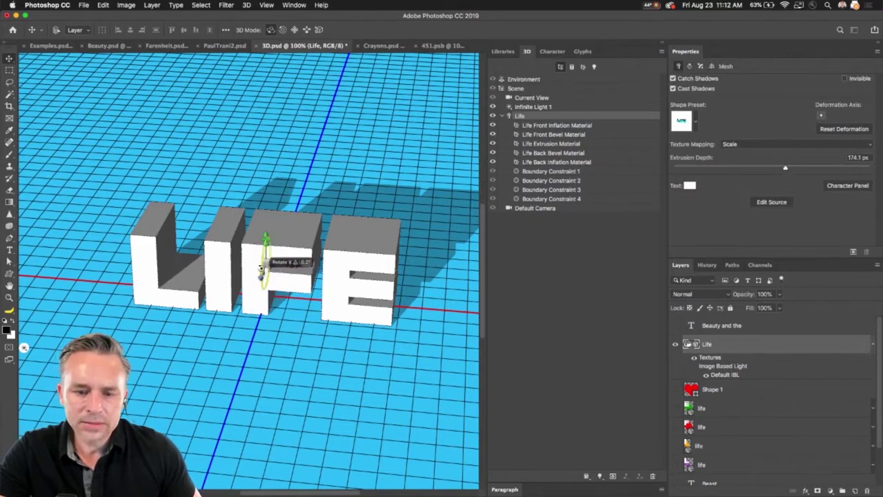
{"action": "left_click_drag", "start_coordinate": [263, 257], "coordinate": [295, 30]}
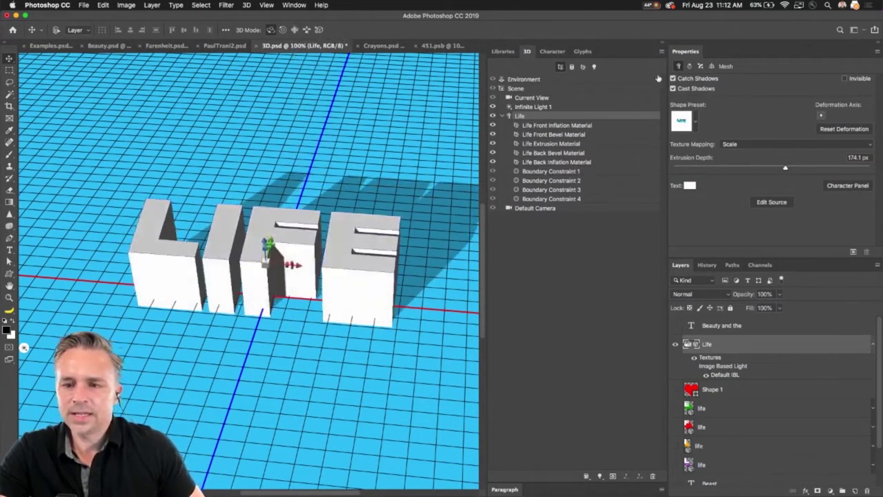
{"action": "left_click", "coordinate": [711, 67]}
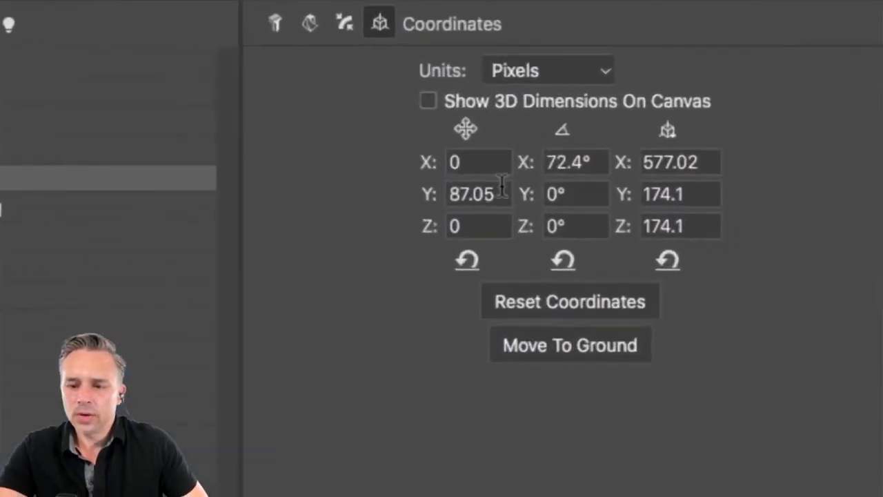
{"action": "left_click", "coordinate": [593, 161]}
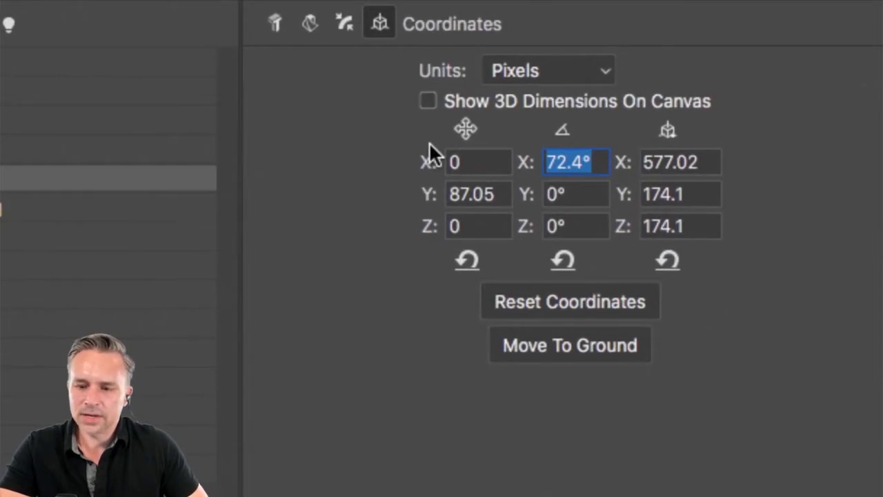
{"action": "type", "text": "99"}
{"action": "key", "text": "BackSpace"}
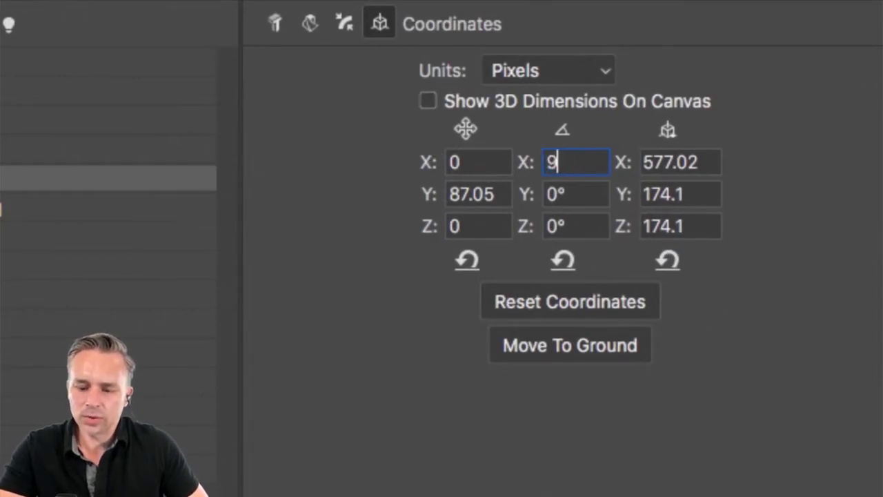
{"action": "type", "text": "0"}
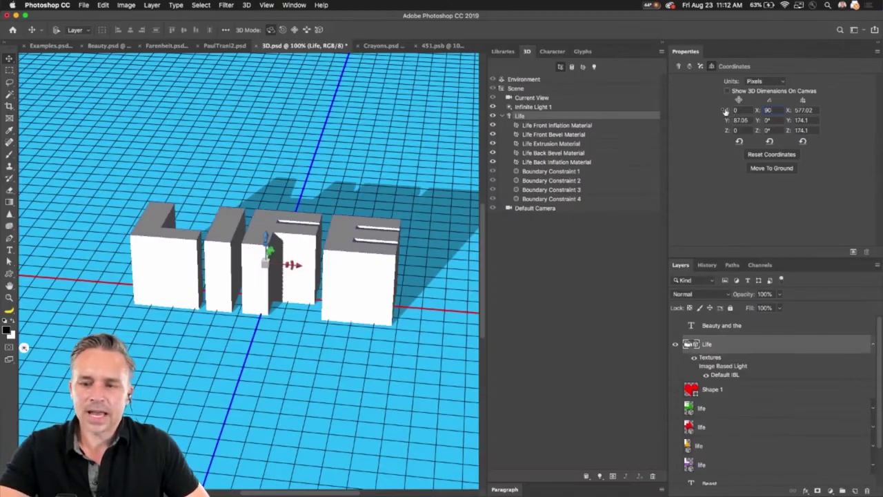
{"action": "key", "text": "Return"}
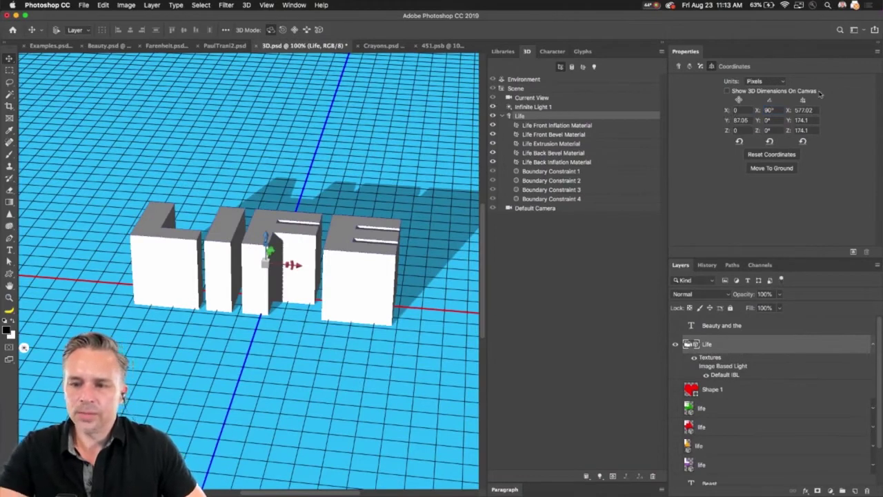
{"action": "left_click", "coordinate": [532, 107]}
Orbit the camera to a front view and swing the infinite light to move the shadows
{"action": "left_click", "coordinate": [531, 98]}
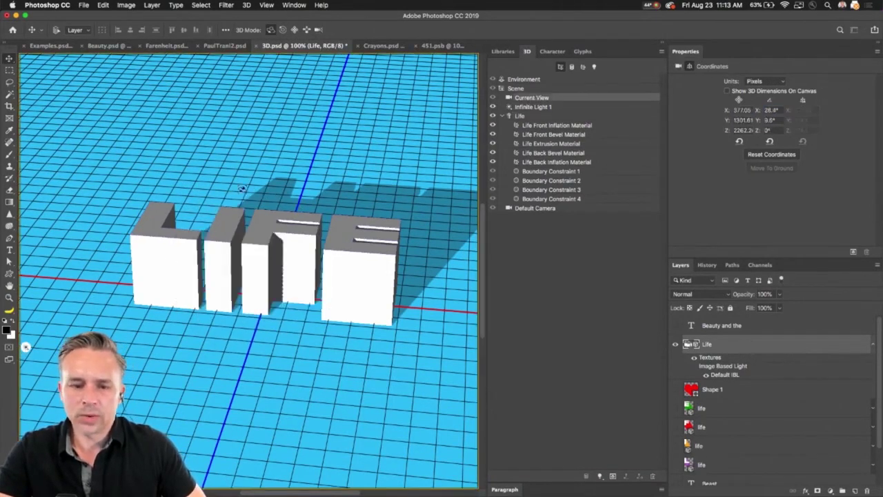
{"action": "left_click_drag", "start_coordinate": [242, 188], "coordinate": [251, 236]}
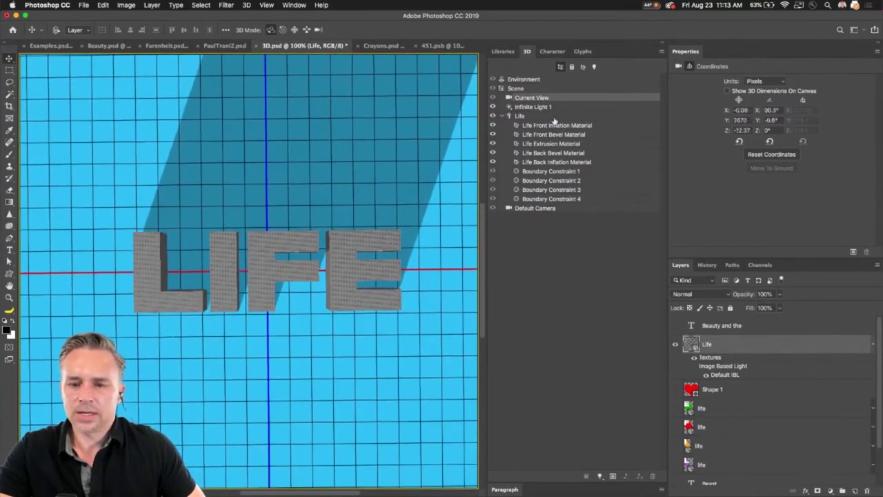
{"action": "left_click", "coordinate": [532, 107]}
{"action": "mouse_move", "coordinate": [228, 76]}
{"action": "left_mouse_down"}
{"action": "mouse_move", "coordinate": [214, 79]}
{"action": "mouse_move", "coordinate": [238, 115]}
{"action": "mouse_move", "coordinate": [222, 171]}
{"action": "mouse_move", "coordinate": [223, 58]}
{"action": "mouse_move", "coordinate": [108, 58]}
{"action": "left_mouse_up"}
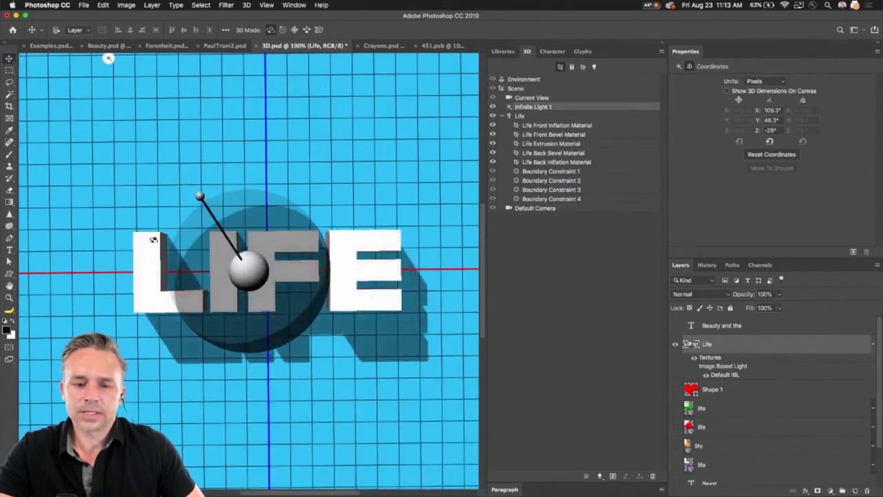
Switch the Current View camera to the Top preset and hide the 3D guides
{"action": "left_click", "coordinate": [542, 98]}
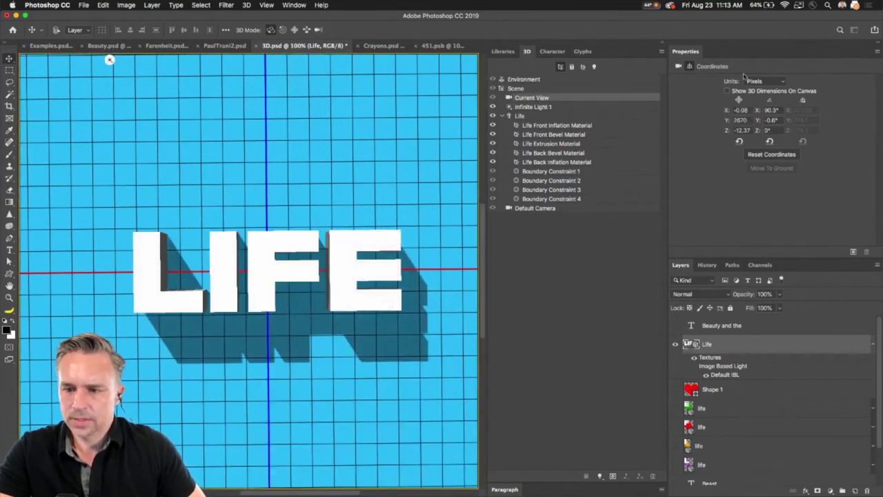
{"action": "left_click", "coordinate": [681, 66]}
{"action": "left_click", "coordinate": [730, 79]}
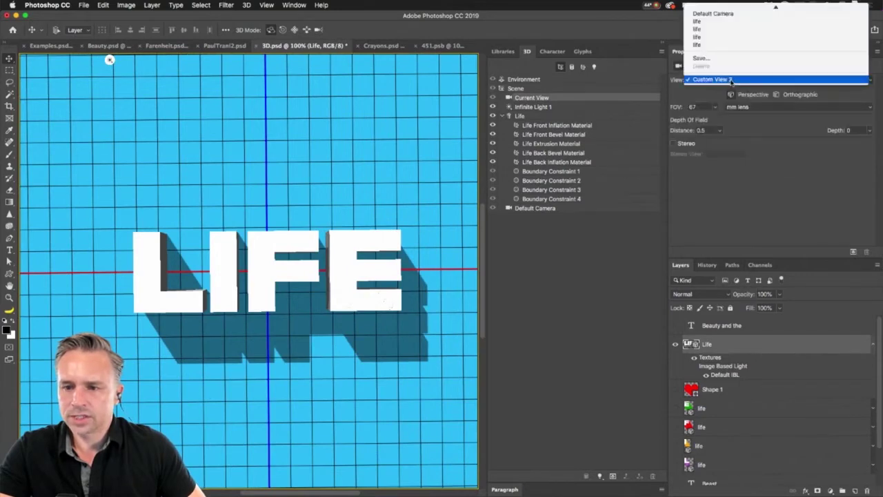
{"action": "left_click", "coordinate": [706, 27]}
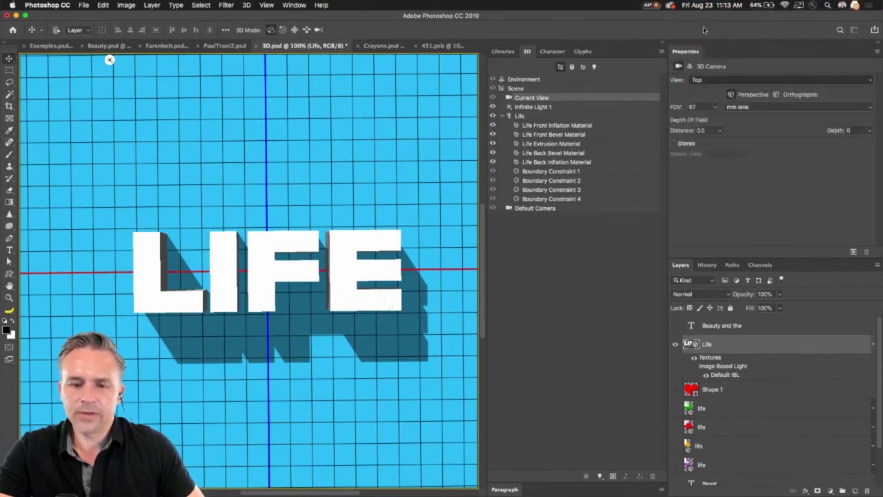
{"action": "key", "text": "h"}
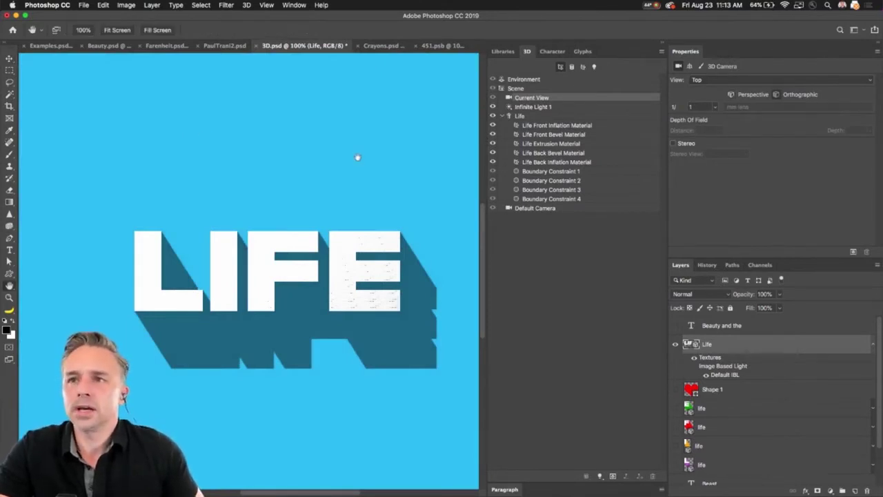
Re-aim the infinite light so LIFE casts a long shadow down and to the right
{"action": "left_click", "coordinate": [543, 109]}
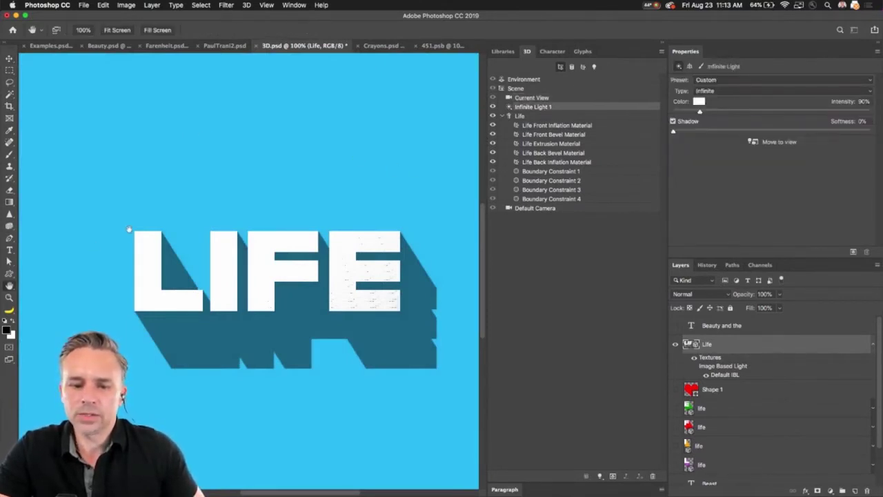
{"action": "left_click_drag", "start_coordinate": [159, 218], "coordinate": [248, 227]}
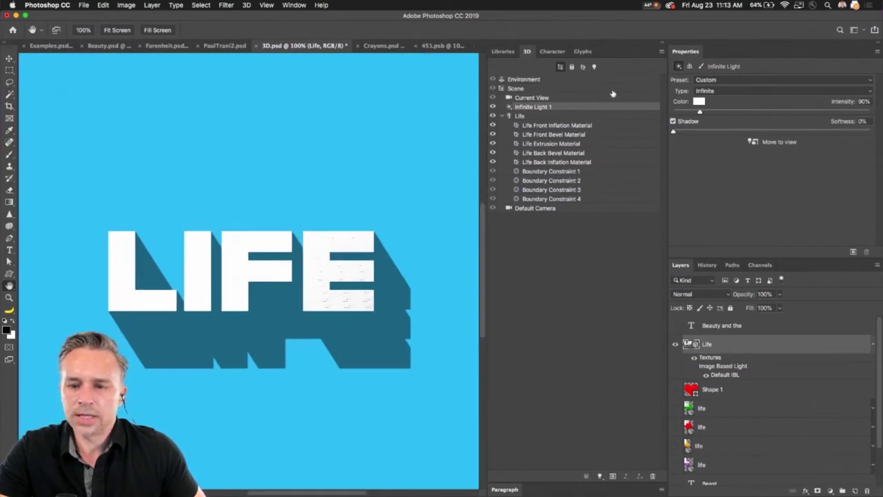
{"action": "left_click", "coordinate": [9, 59]}
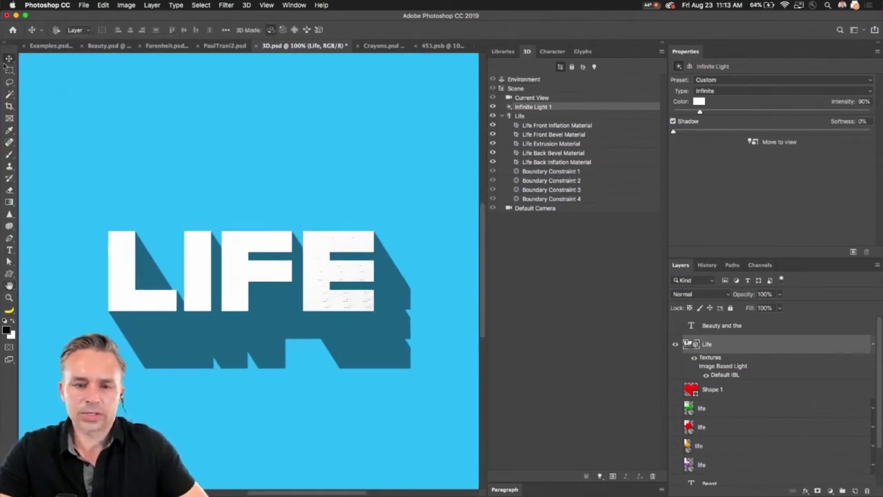
{"action": "key", "text": "super+h"}
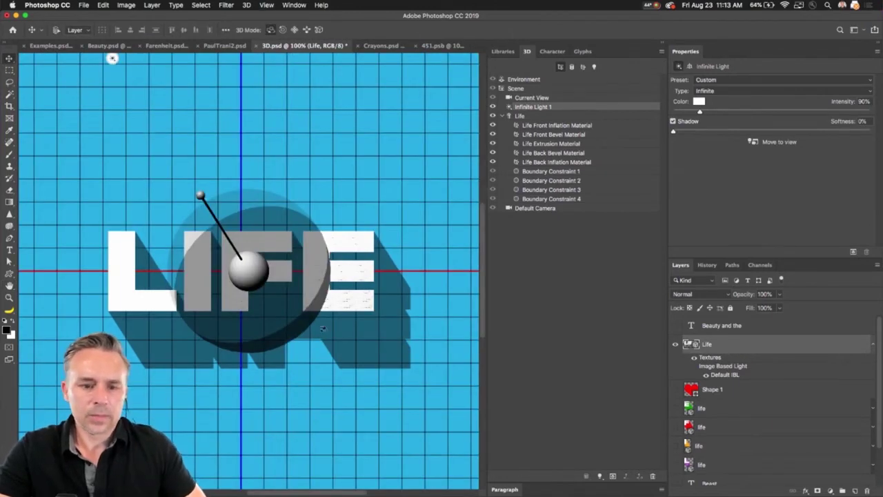
{"action": "left_click_drag", "start_coordinate": [253, 320], "coordinate": [209, 247]}
{"action": "key", "text": "super+h"}
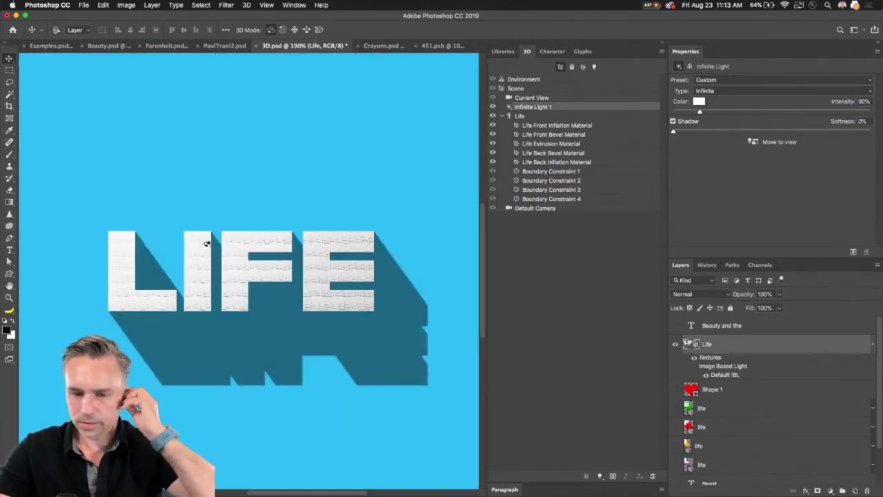
Open the Life mesh's source text and retype LIFE as LIVE
{"action": "left_click", "coordinate": [517, 117]}
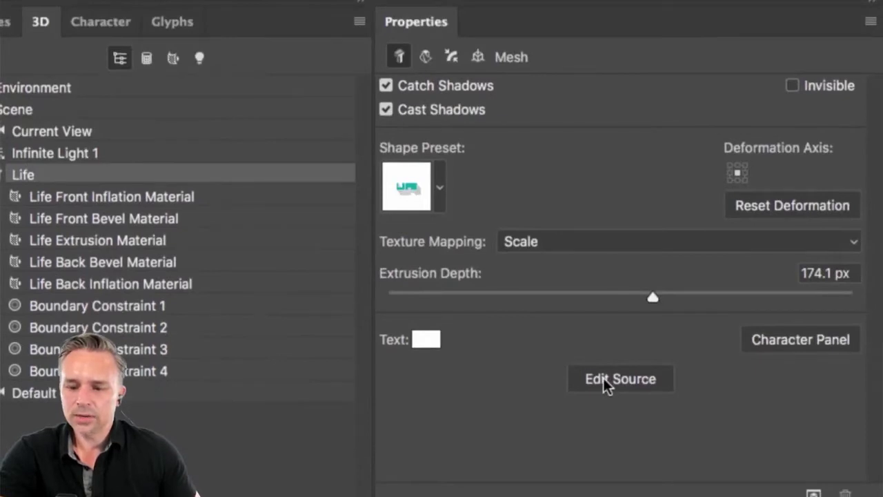
{"action": "left_click", "coordinate": [604, 380]}
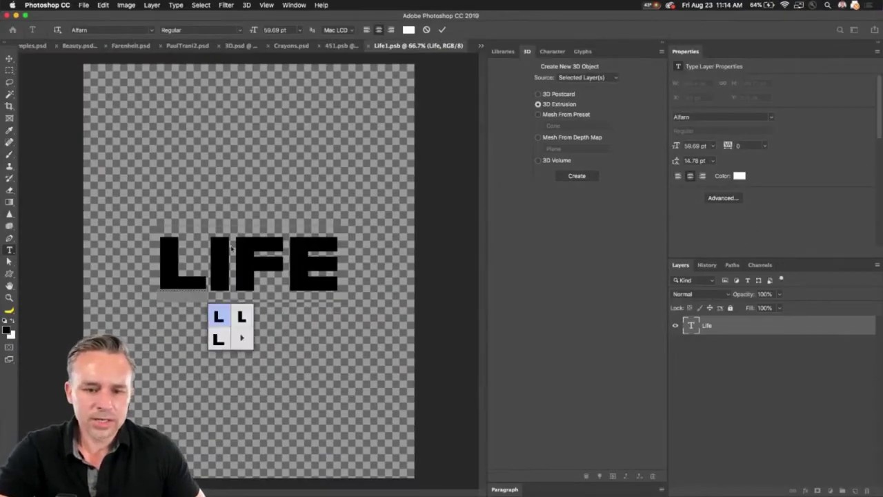
{"action": "double_click", "coordinate": [255, 258]}
{"action": "left_click", "coordinate": [262, 259]}
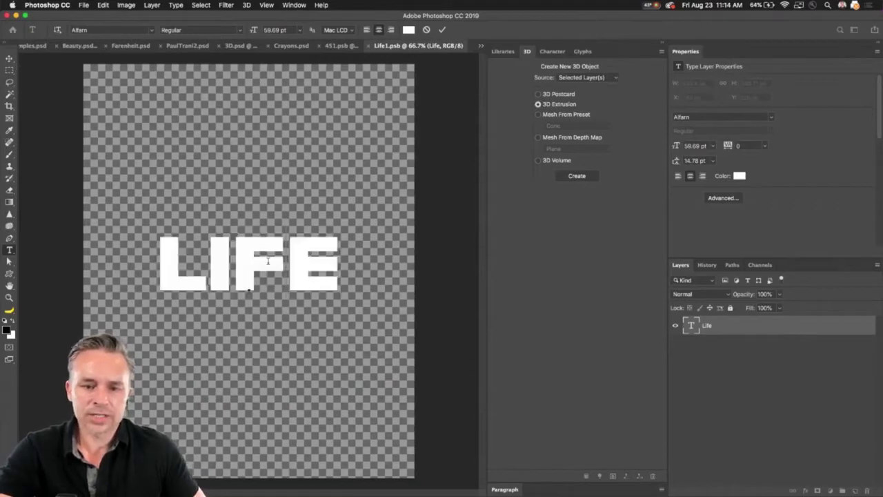
{"action": "key", "text": "BackSpace"}
{"action": "type", "text": "V"}
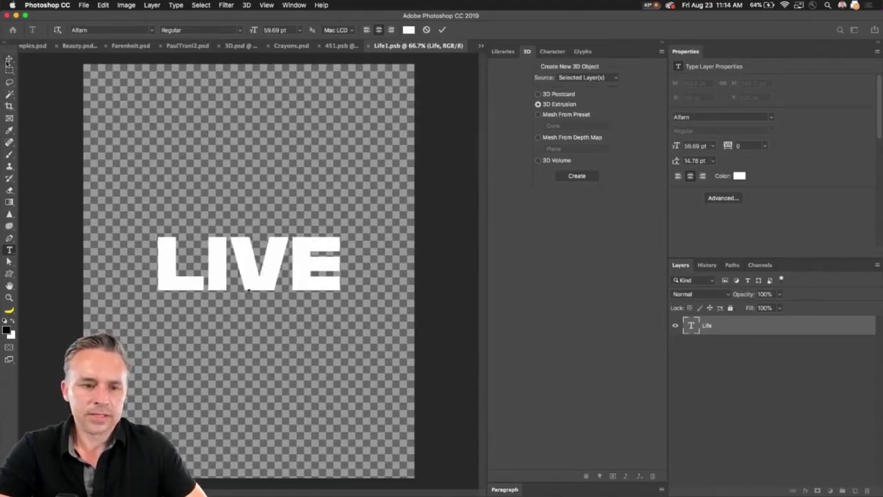
{"action": "key", "text": "Escape"}
Save and close Life1.psb so the LIVE edit updates the 3D scene
{"action": "key", "text": "s"}
{"action": "key", "text": "super+s"}
{"action": "key", "text": "super+w"}
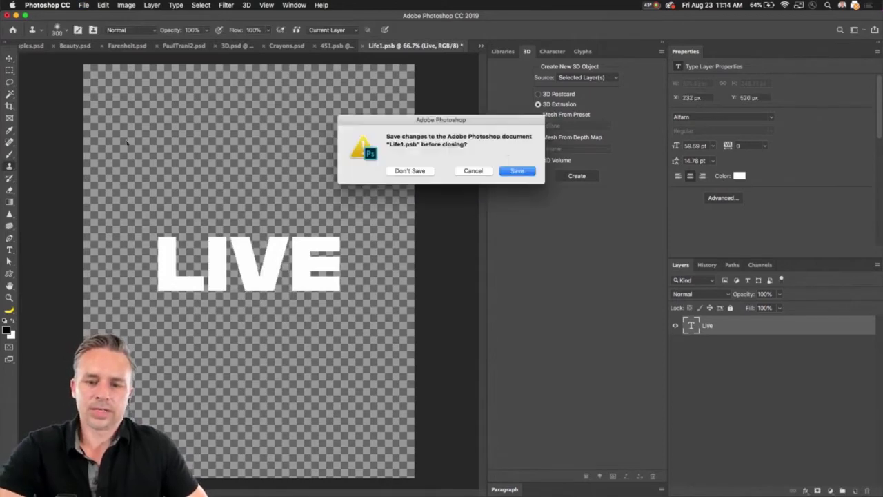
{"action": "left_click", "coordinate": [516, 171]}
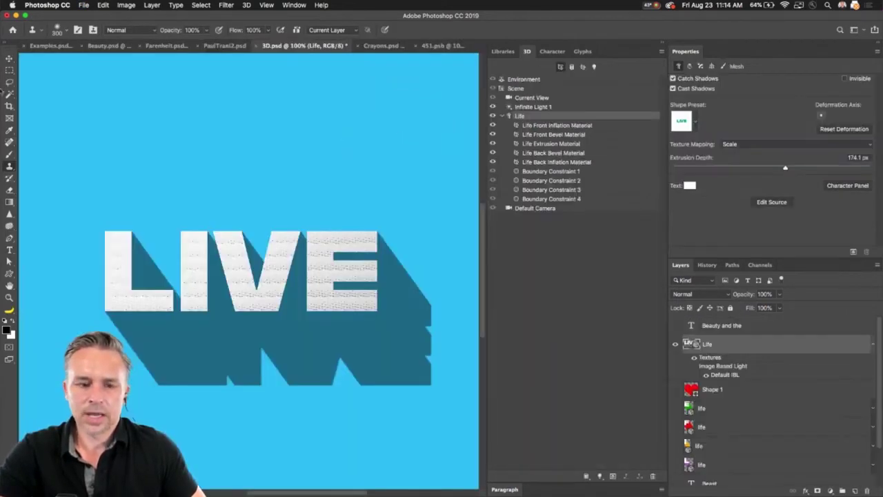
Swing Infinite Light 1 to shorten LIVE's shadow, then show the Environment settings
{"action": "left_click", "coordinate": [9, 59]}
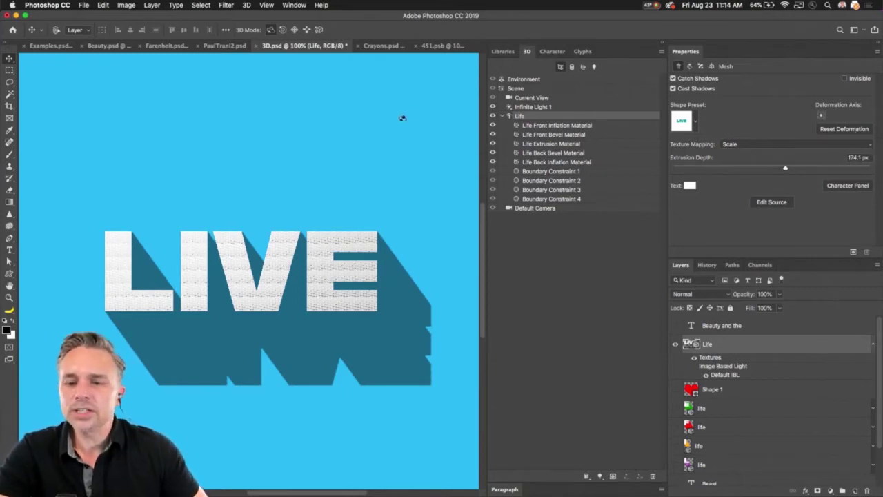
{"action": "left_click", "coordinate": [546, 107]}
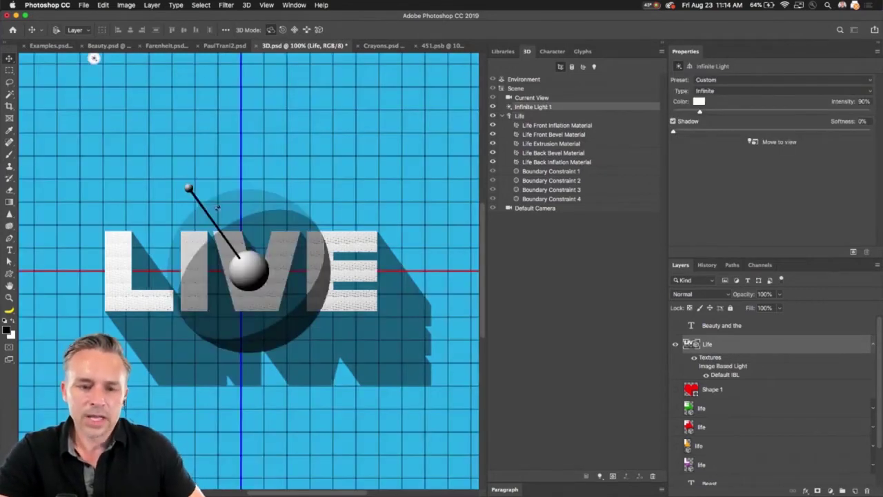
{"action": "left_click_drag", "start_coordinate": [217, 207], "coordinate": [253, 218]}
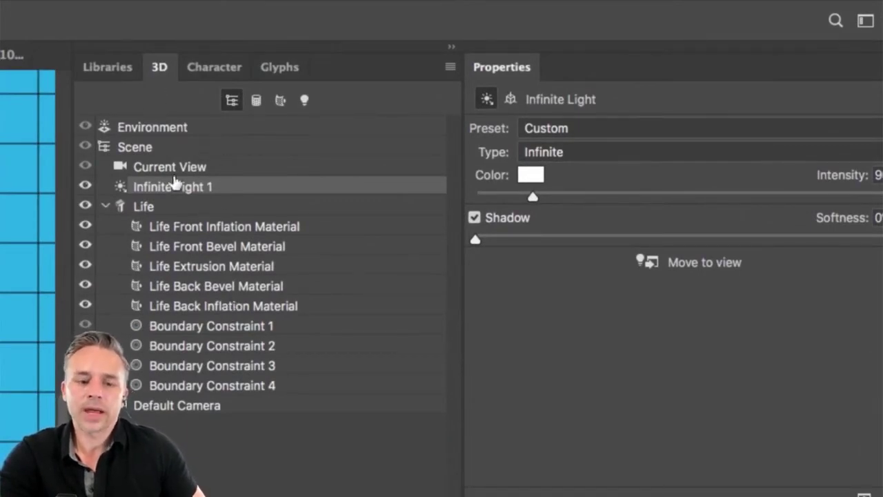
{"action": "left_click", "coordinate": [204, 169]}
{"action": "left_click", "coordinate": [207, 188]}
{"action": "left_click", "coordinate": [208, 172]}
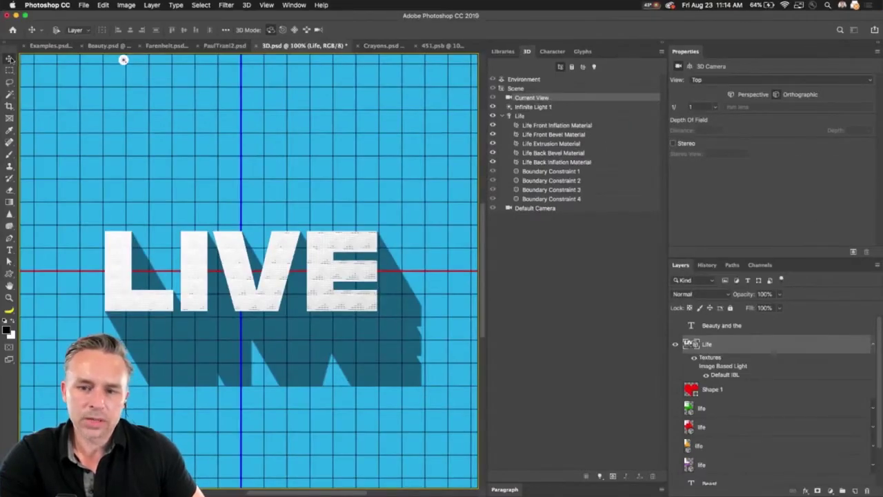
{"action": "left_click", "coordinate": [550, 108]}
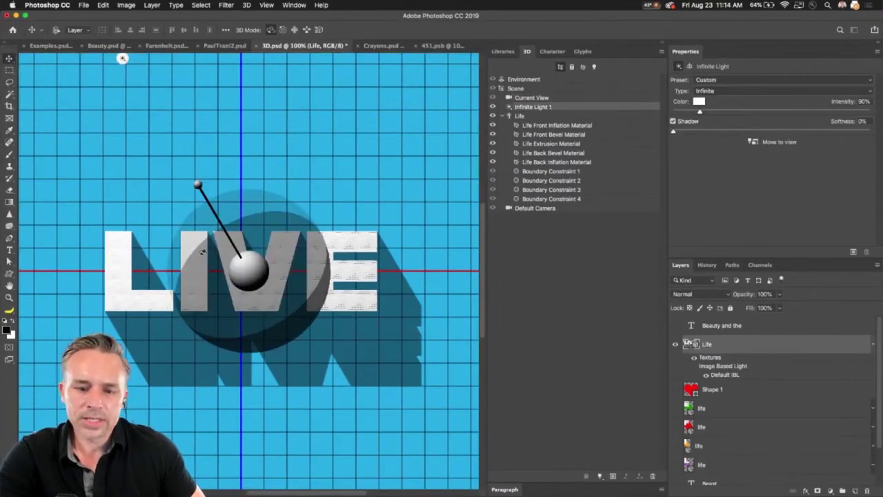
{"action": "left_click_drag", "start_coordinate": [194, 242], "coordinate": [209, 235]}
{"action": "left_click", "coordinate": [549, 81]}
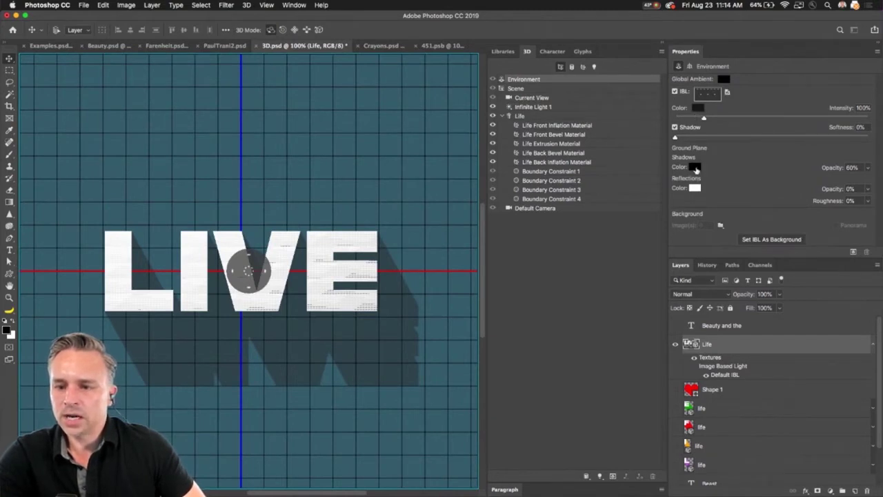
Set Environment shadows and IBL colour to red, shadow opacity 100%, IBL intensity 0%
{"action": "left_click", "coordinate": [694, 167]}
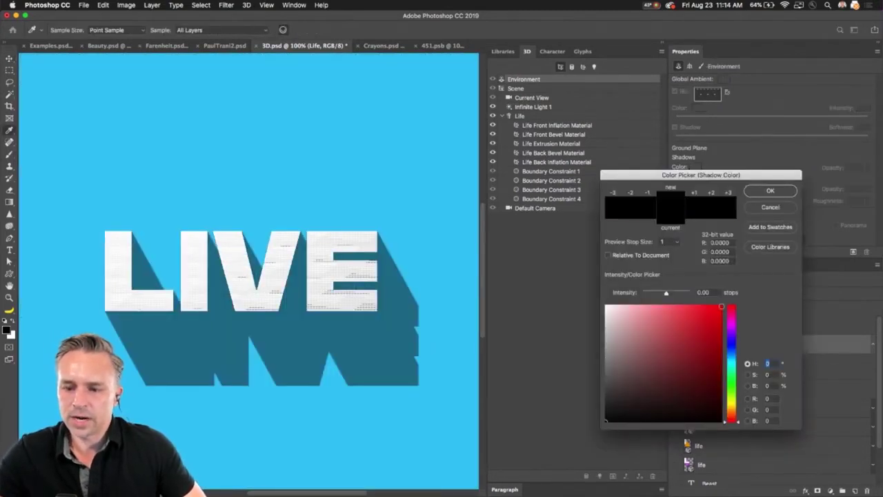
{"action": "left_click", "coordinate": [720, 306]}
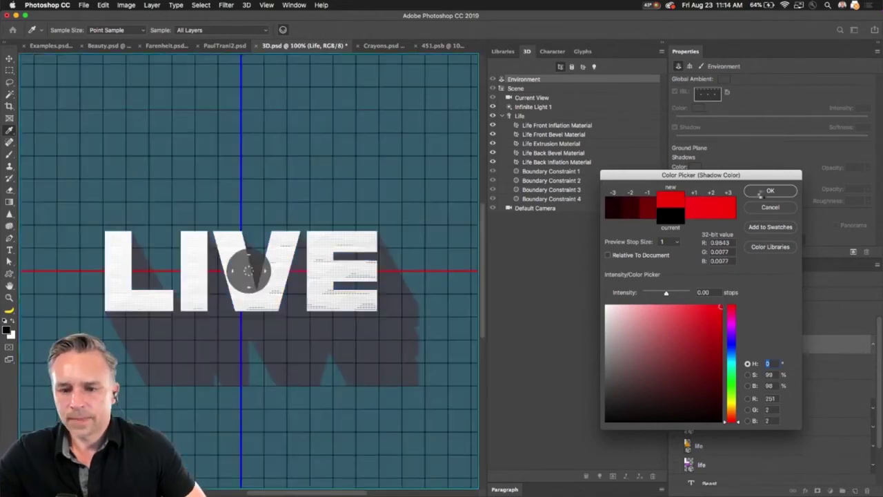
{"action": "left_click", "coordinate": [761, 195]}
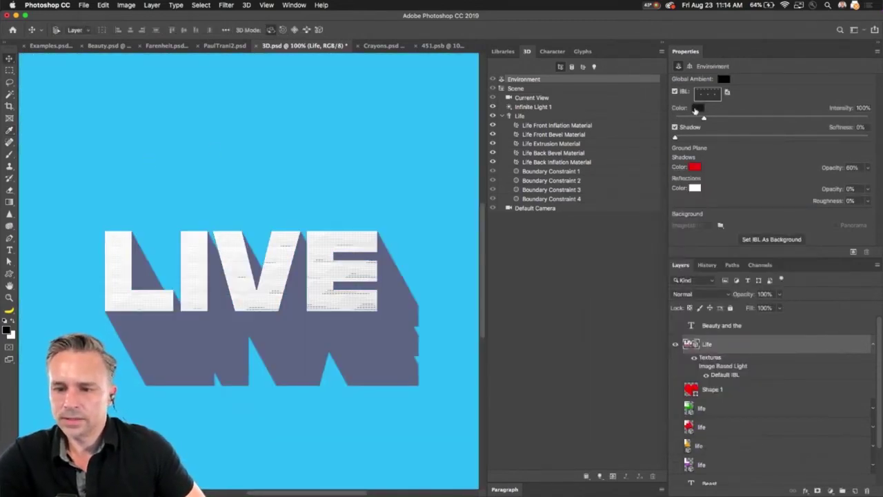
{"action": "left_click", "coordinate": [696, 109]}
{"action": "left_click_drag", "start_coordinate": [716, 317], "coordinate": [729, 302]}
{"action": "left_click", "coordinate": [761, 191]}
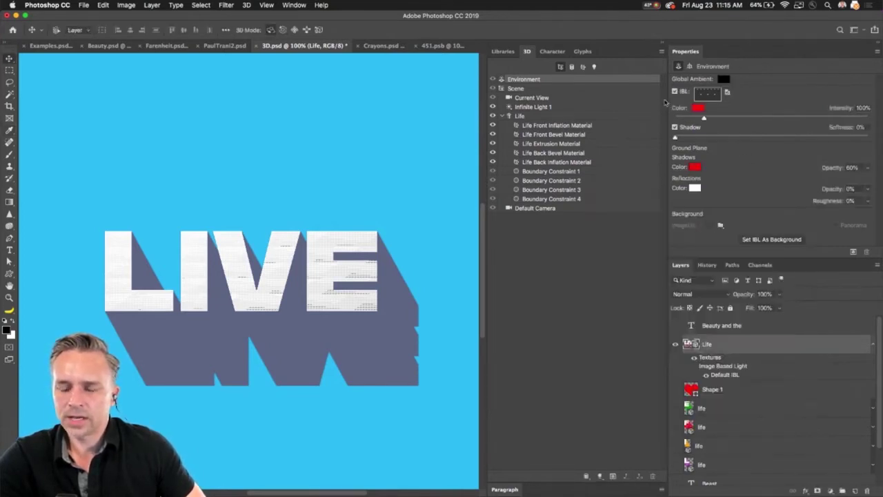
{"action": "left_click", "coordinate": [867, 169]}
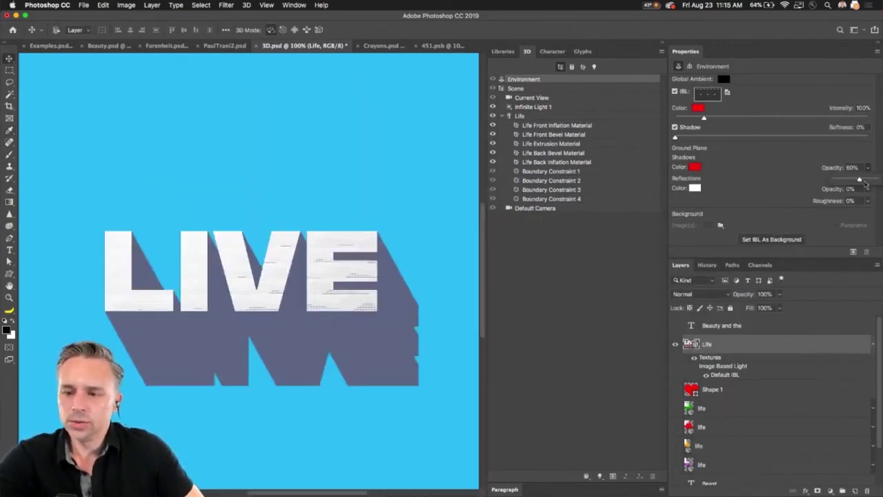
{"action": "left_click_drag", "start_coordinate": [859, 181], "coordinate": [880, 188]}
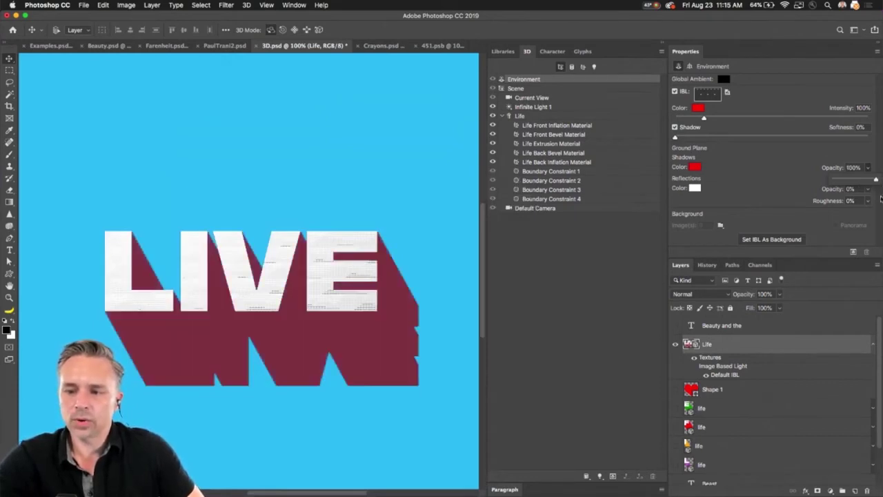
{"action": "left_click", "coordinate": [747, 161]}
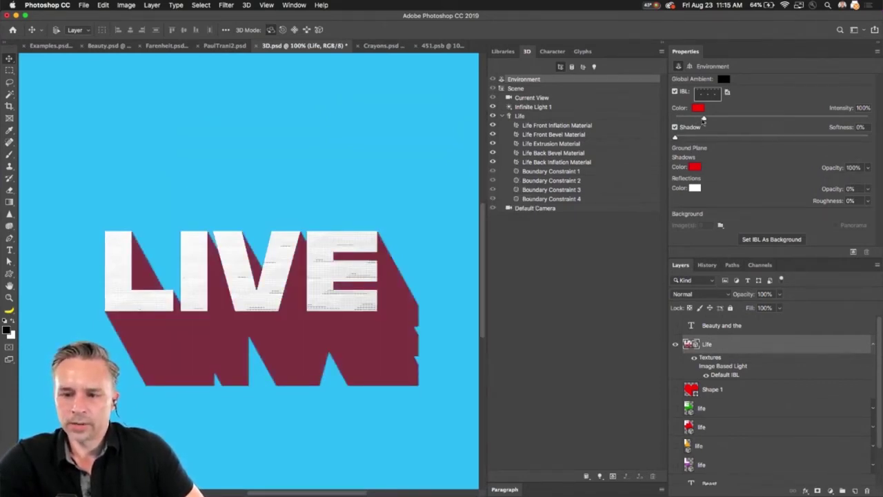
{"action": "left_click_drag", "start_coordinate": [703, 119], "coordinate": [644, 118]}
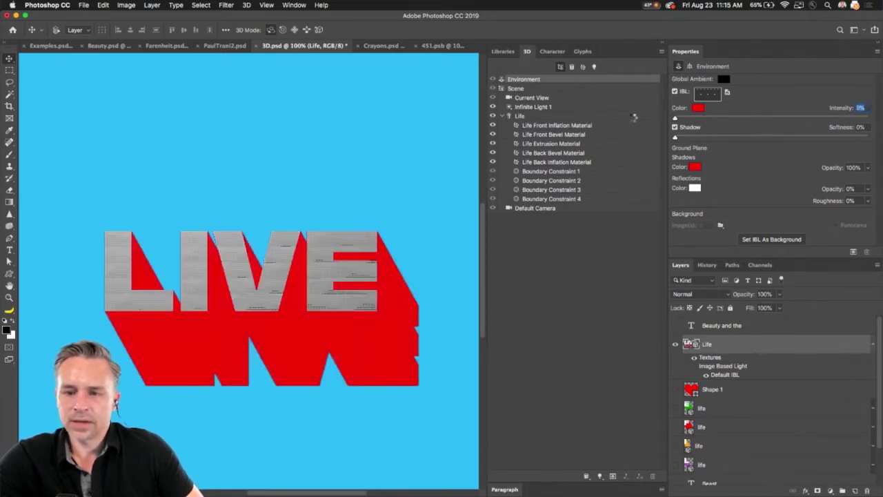
Re-angle Infinite Light 1 so the red shadow stretches down-right and the letters turn white
{"action": "left_click", "coordinate": [209, 174]}
{"action": "key", "text": "h"}
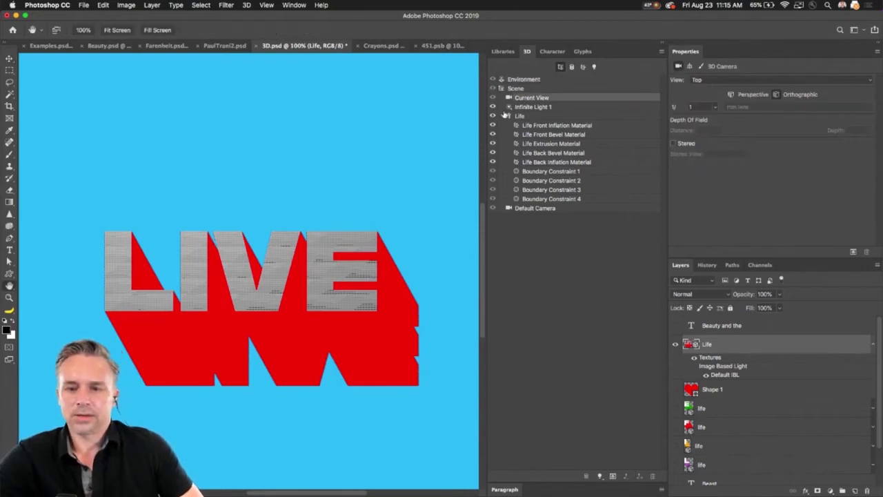
{"action": "left_click", "coordinate": [536, 107]}
{"action": "left_click", "coordinate": [9, 59]}
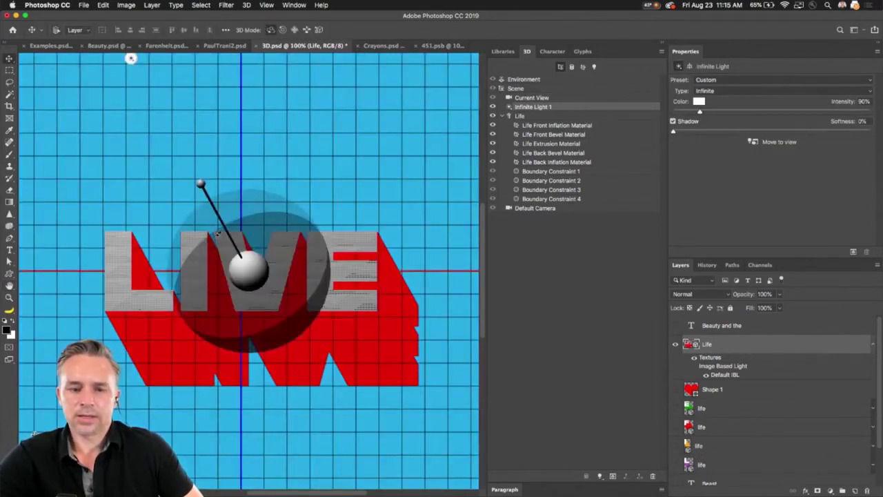
{"action": "left_click_drag", "start_coordinate": [217, 233], "coordinate": [244, 281]}
{"action": "left_click_drag", "start_coordinate": [240, 241], "coordinate": [234, 291]}
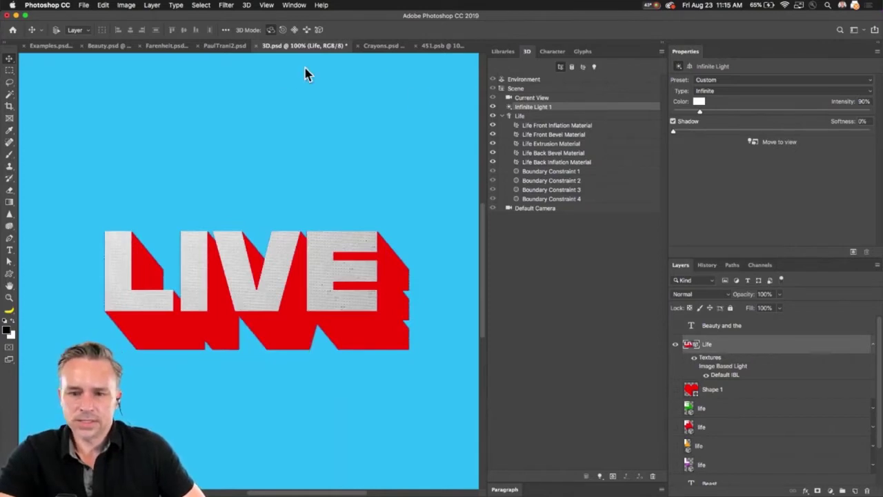
Orbit the current view to tilt and rotate LIVE into perspective
{"action": "left_click", "coordinate": [535, 91]}
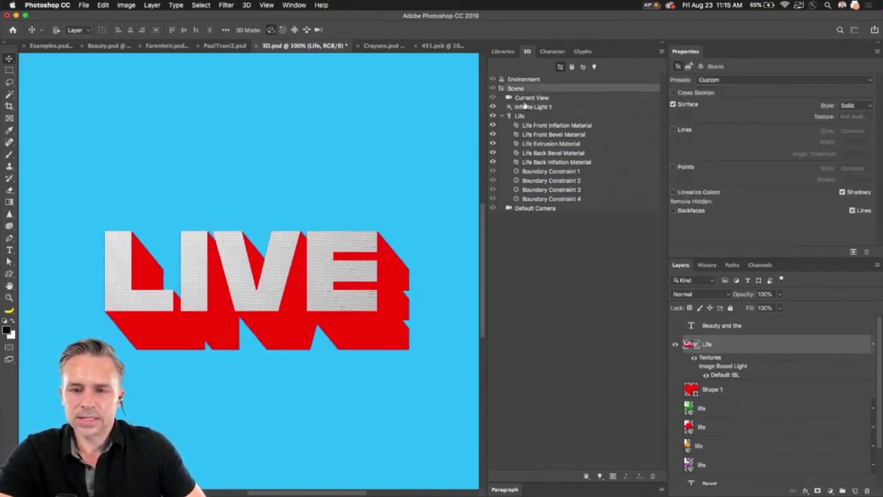
{"action": "left_click", "coordinate": [530, 98]}
{"action": "left_click_drag", "start_coordinate": [294, 191], "coordinate": [319, 235]}
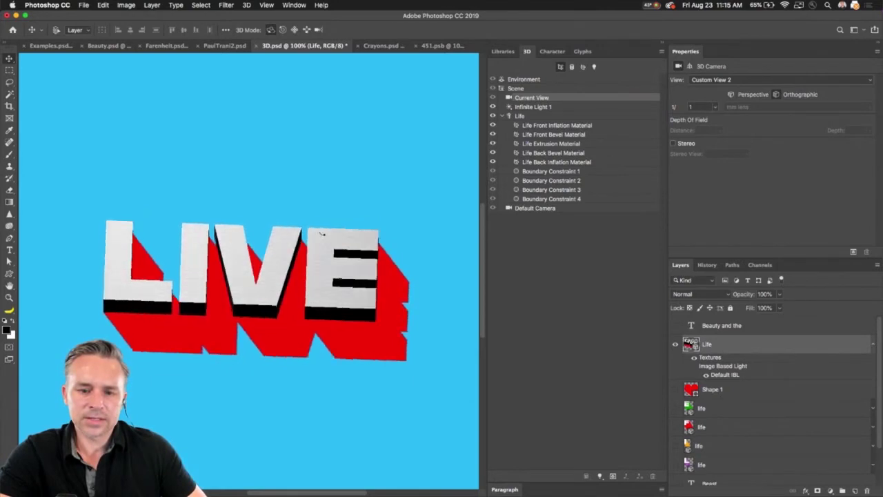
{"action": "left_click", "coordinate": [282, 30]}
{"action": "left_click_drag", "start_coordinate": [321, 187], "coordinate": [254, 273]}
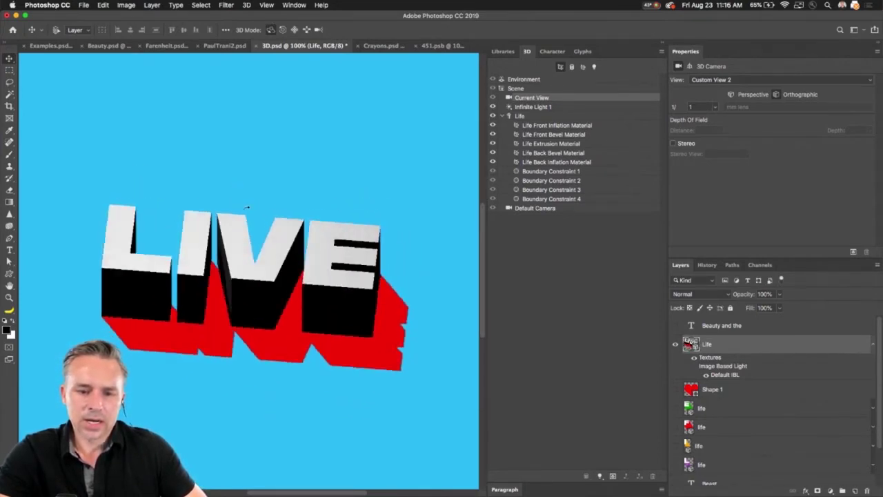
{"action": "left_click_drag", "start_coordinate": [246, 207], "coordinate": [400, 216]}
{"action": "left_click", "coordinate": [400, 216]}
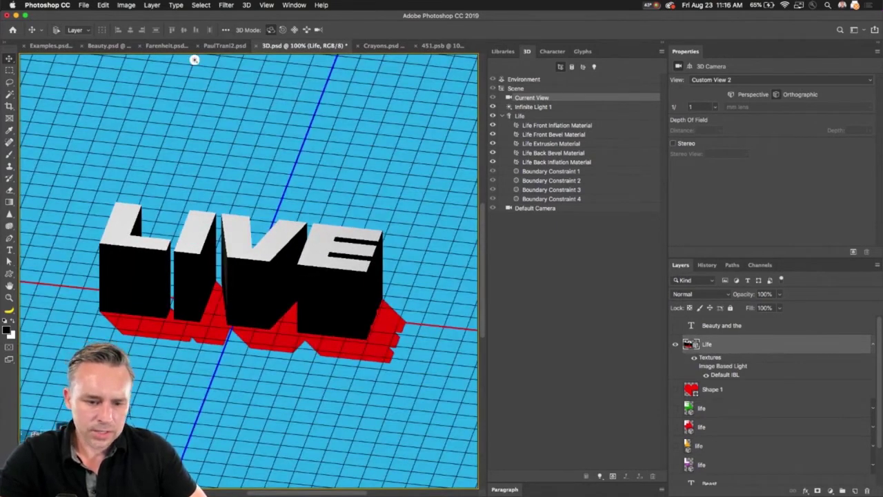
Reposition LIVE on the canvas and turn it to face straight on
{"action": "mouse_move", "coordinate": [194, 60]}
{"action": "left_mouse_down"}
{"action": "mouse_move", "coordinate": [211, 60]}
{"action": "mouse_move", "coordinate": [177, 60]}
{"action": "left_mouse_up"}
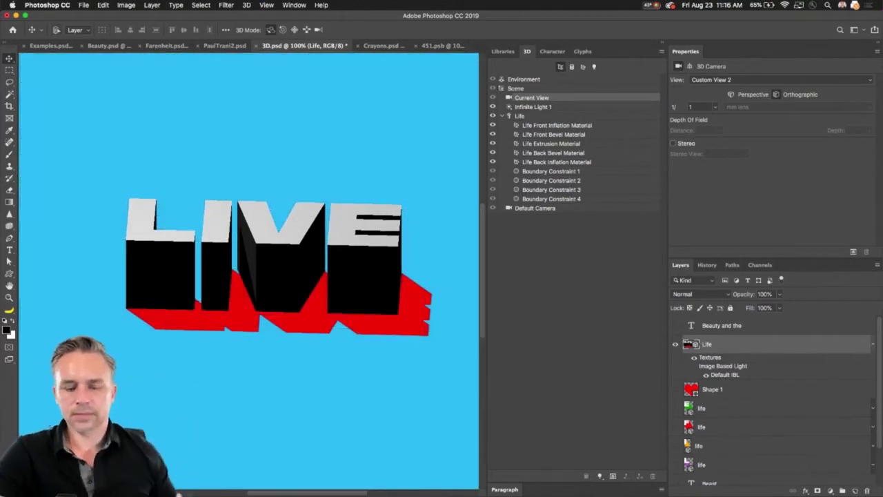
{"action": "left_click_drag", "start_coordinate": [44, 244], "coordinate": [44, 355]}
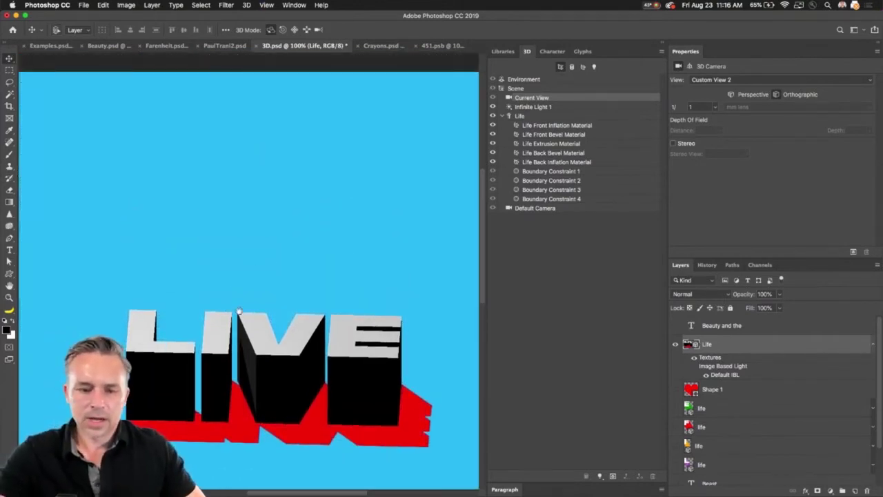
{"action": "left_click_drag", "start_coordinate": [242, 302], "coordinate": [241, 228]}
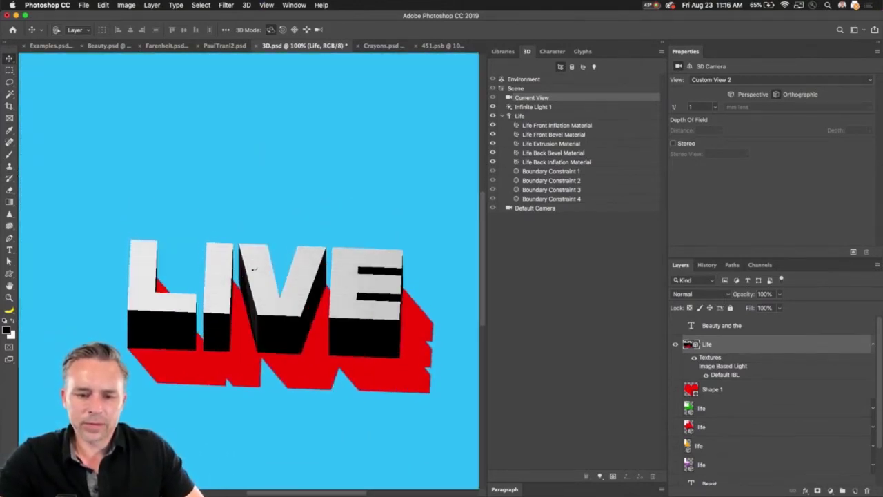
{"action": "left_click_drag", "start_coordinate": [254, 269], "coordinate": [276, 272]}
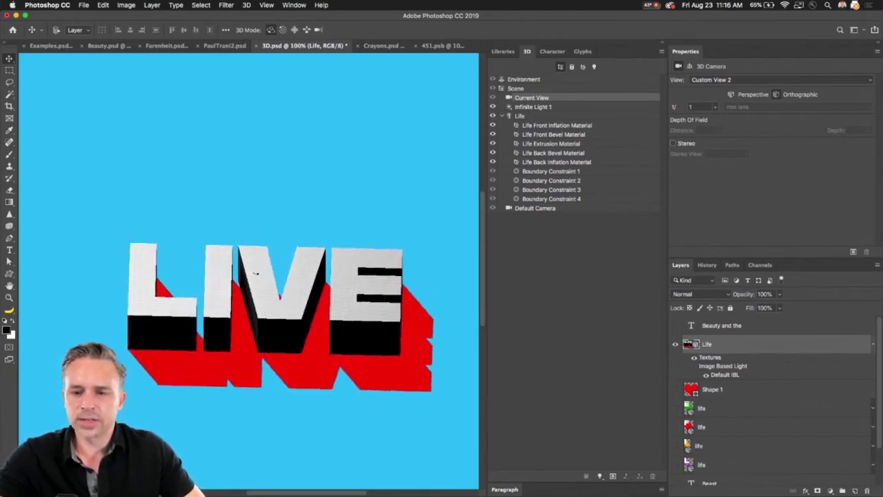
Turn off Shadow for both Environment and Infinite Light 1
{"action": "left_click", "coordinate": [526, 79]}
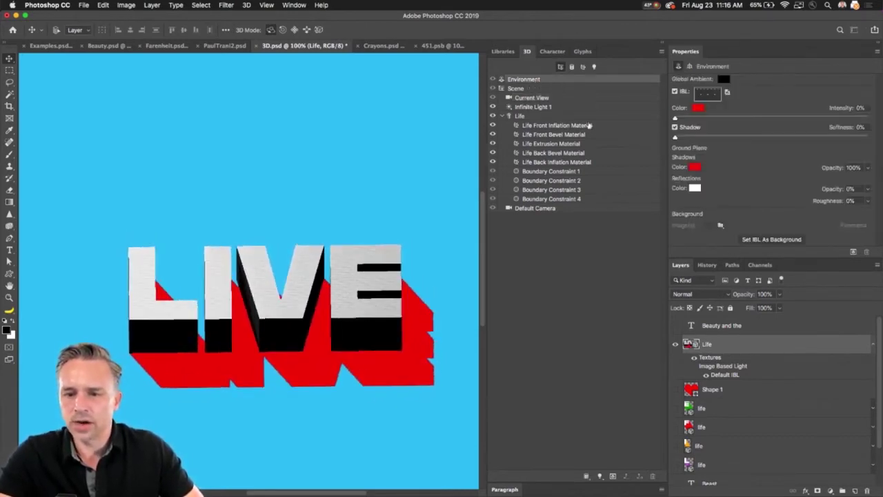
{"action": "left_click", "coordinate": [674, 128]}
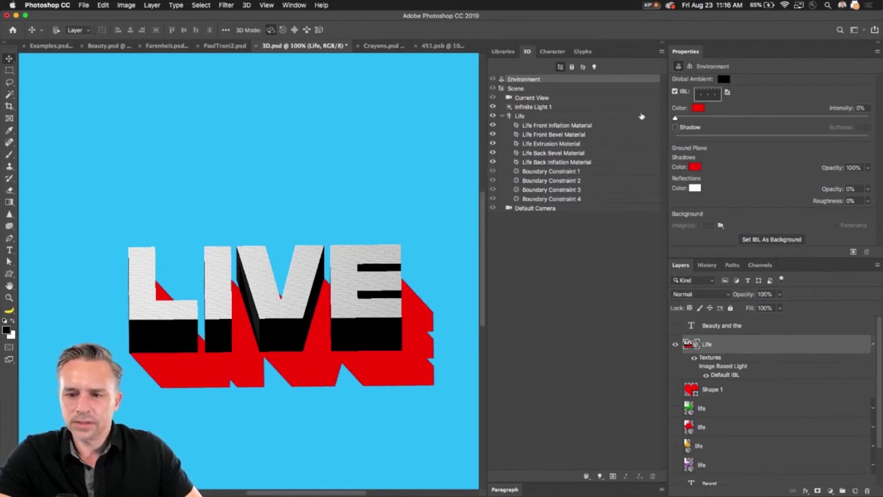
{"action": "left_click", "coordinate": [531, 107]}
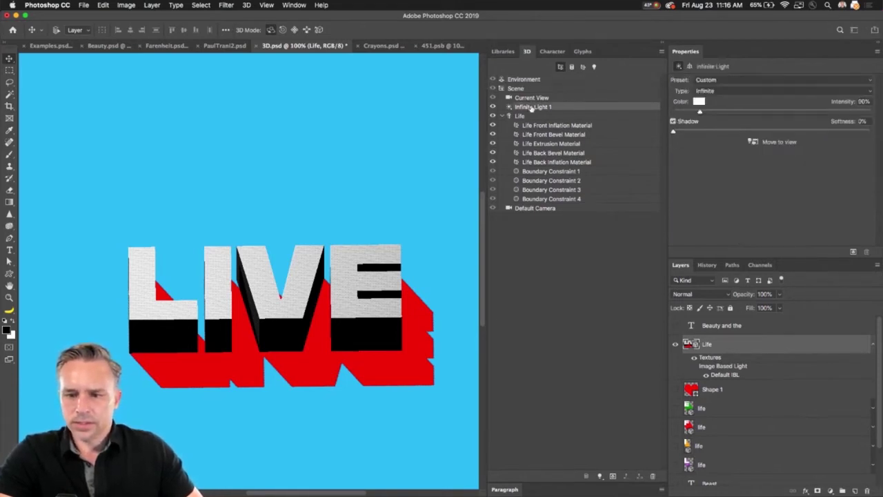
{"action": "left_click", "coordinate": [672, 122]}
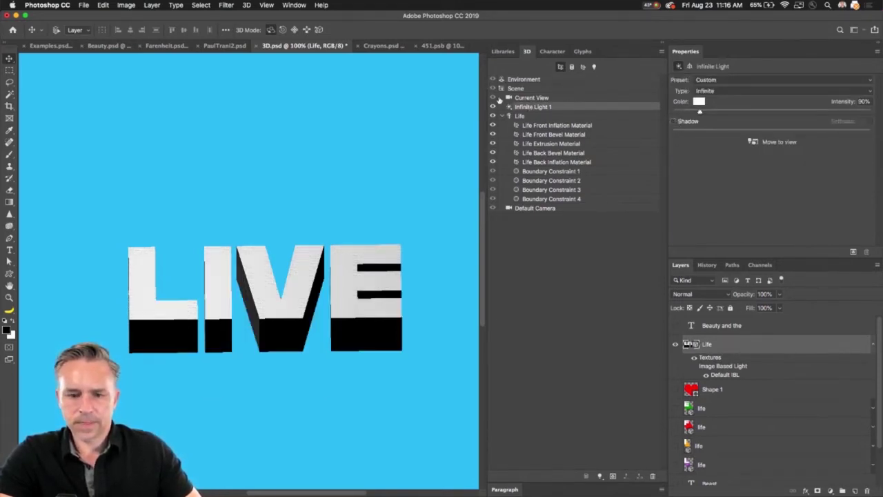
Set the Environment light intensity to 125%
{"action": "left_click", "coordinate": [535, 79]}
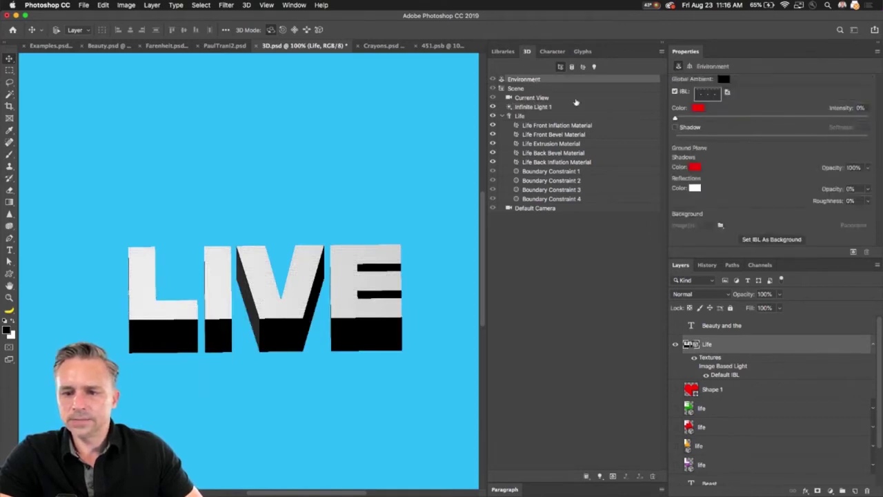
{"action": "left_click", "coordinate": [760, 117]}
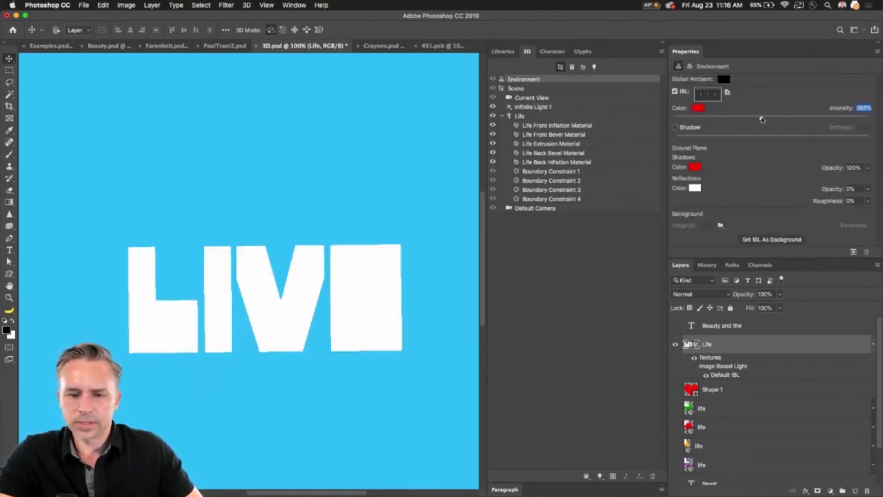
{"action": "left_click", "coordinate": [714, 119]}
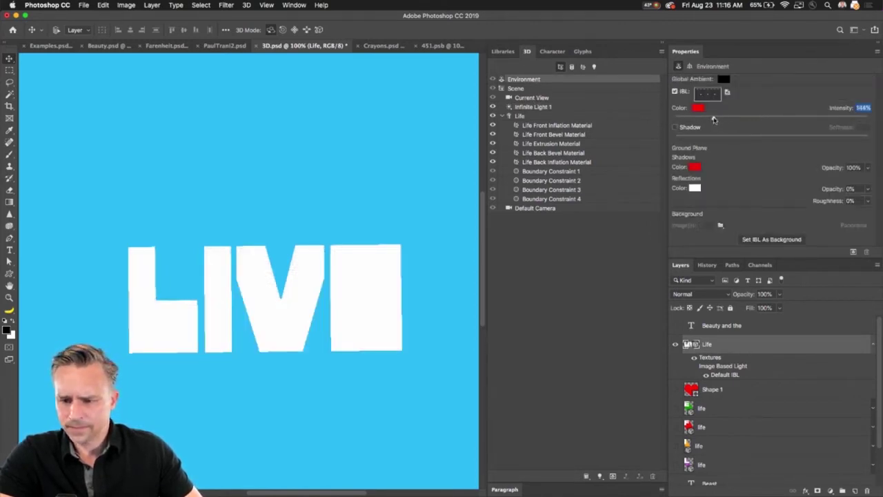
{"action": "left_click_drag", "start_coordinate": [713, 119], "coordinate": [704, 119]}
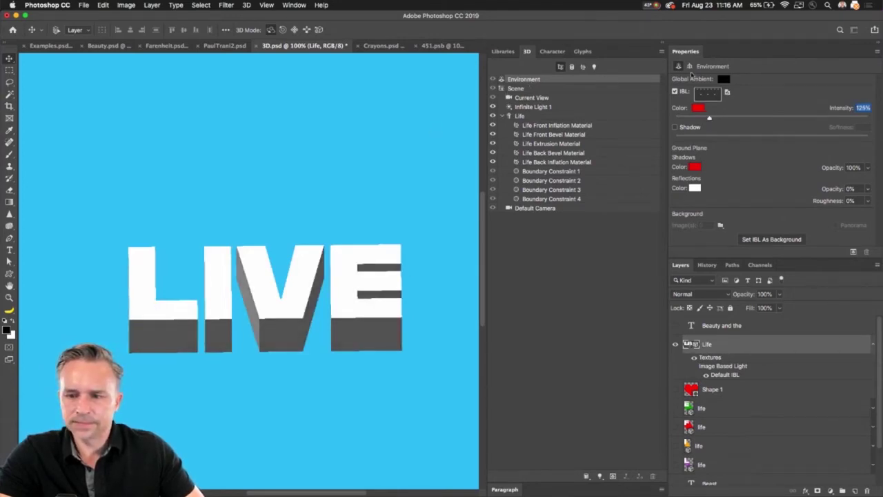
Apply the Unlit Texture scene preset and orbit LIVE to a tilted angle
{"action": "left_click", "coordinate": [553, 90]}
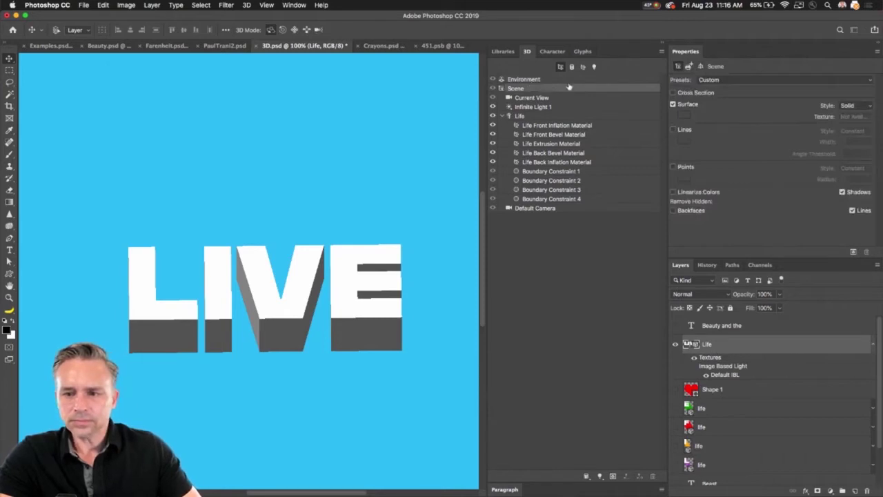
{"action": "left_click", "coordinate": [740, 80]}
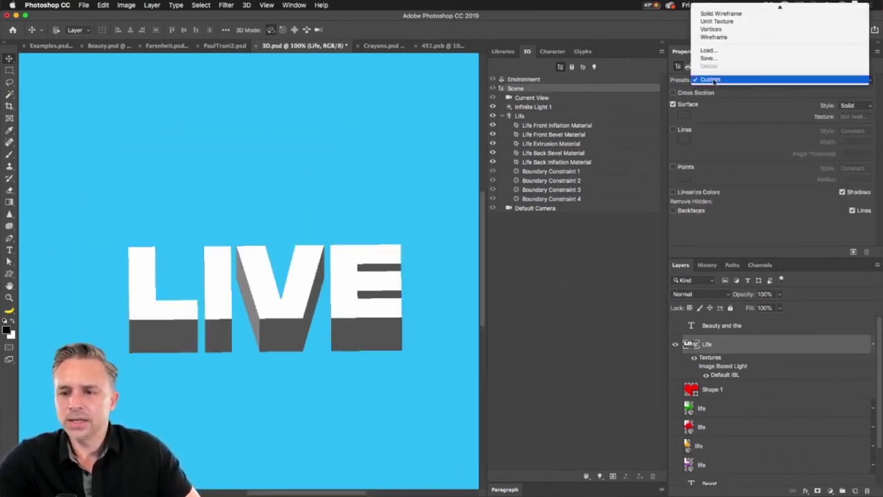
{"action": "scroll", "coordinate": [742, 73], "scroll_direction": "up", "scroll_amount": 3}
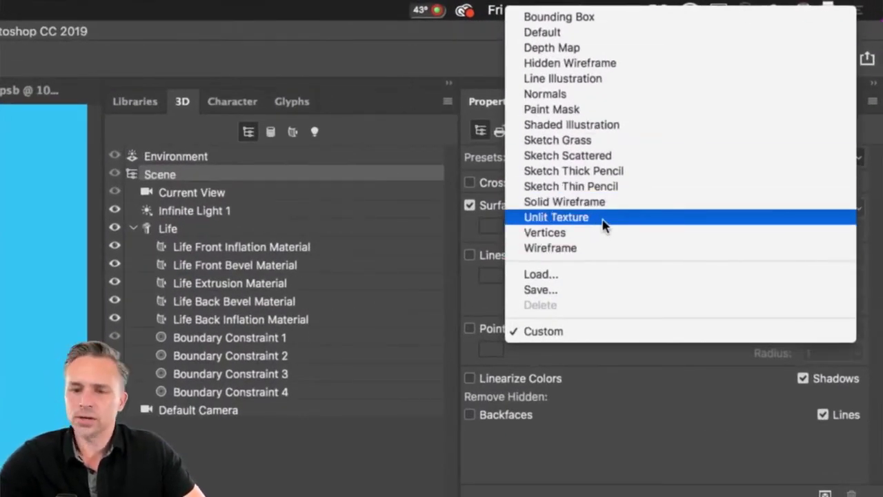
{"action": "left_click", "coordinate": [602, 220]}
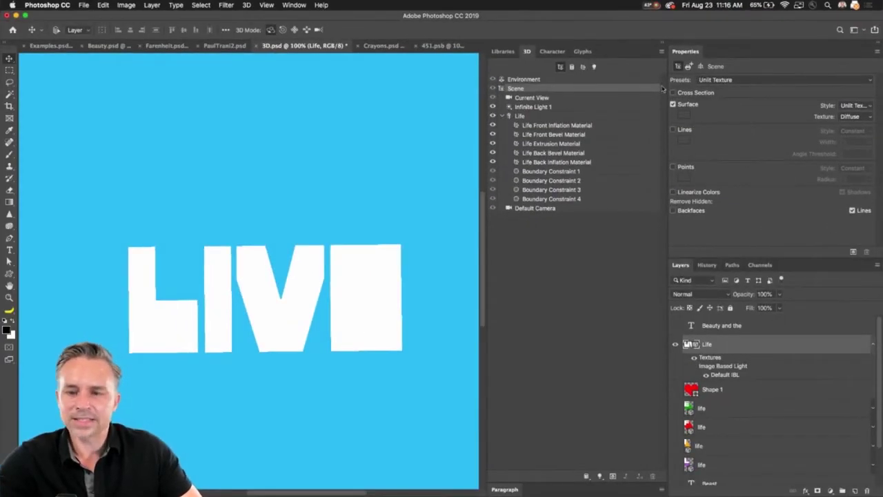
{"action": "mouse_move", "coordinate": [337, 271]}
{"action": "left_mouse_down"}
{"action": "mouse_move", "coordinate": [345, 265]}
{"action": "mouse_move", "coordinate": [329, 256]}
{"action": "mouse_move", "coordinate": [316, 266]}
{"action": "mouse_move", "coordinate": [347, 292]}
{"action": "mouse_move", "coordinate": [352, 316]}
{"action": "mouse_move", "coordinate": [292, 286]}
{"action": "left_mouse_up"}
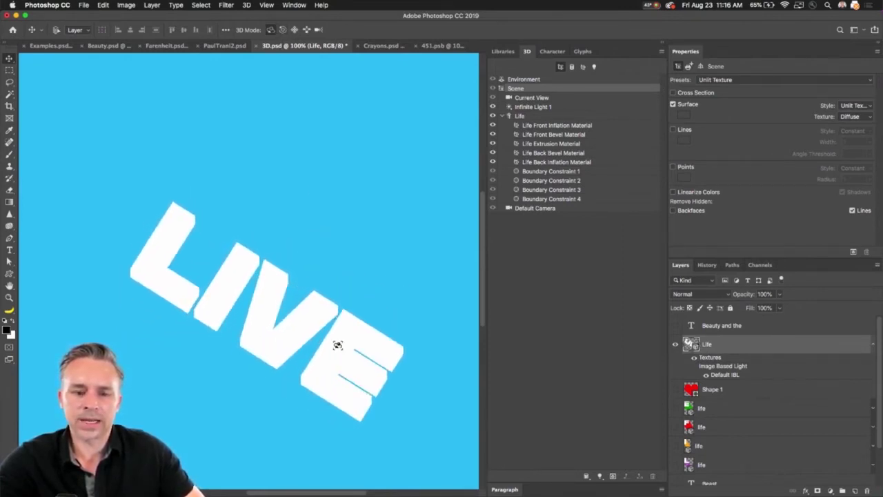
{"action": "left_click_drag", "start_coordinate": [337, 345], "coordinate": [378, 360]}
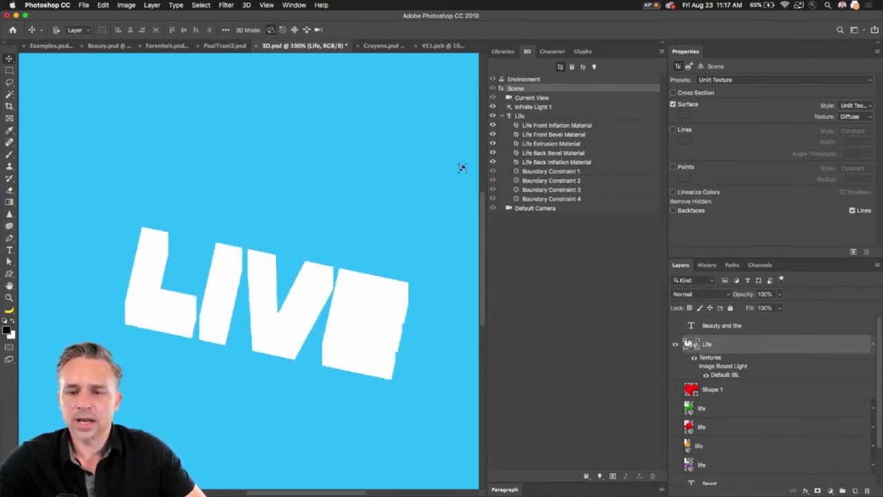
Hide the Life 3D text layer and show the four coloured L, I, F, E layers
{"action": "left_click", "coordinate": [526, 117]}
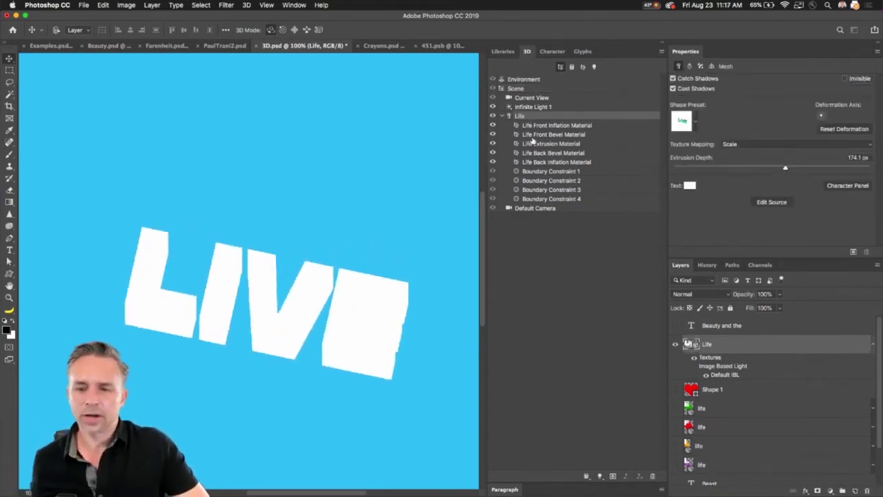
{"action": "double_click", "coordinate": [792, 55]}
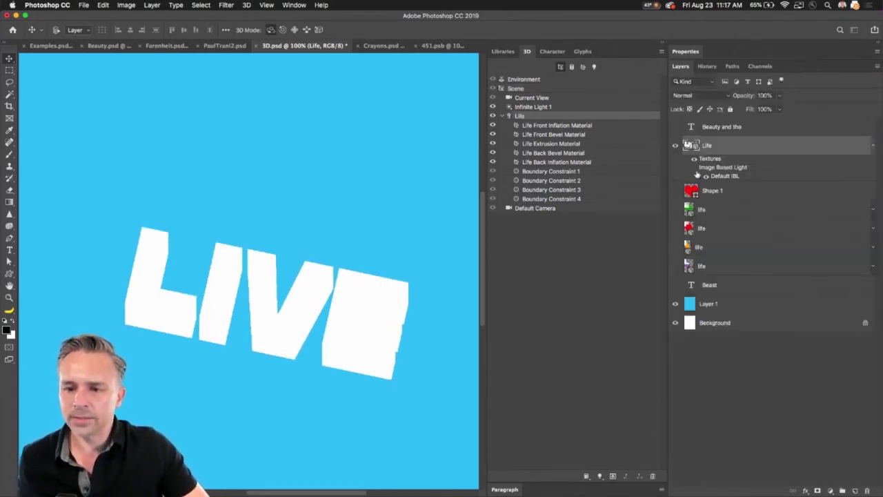
{"action": "left_click", "coordinate": [675, 146]}
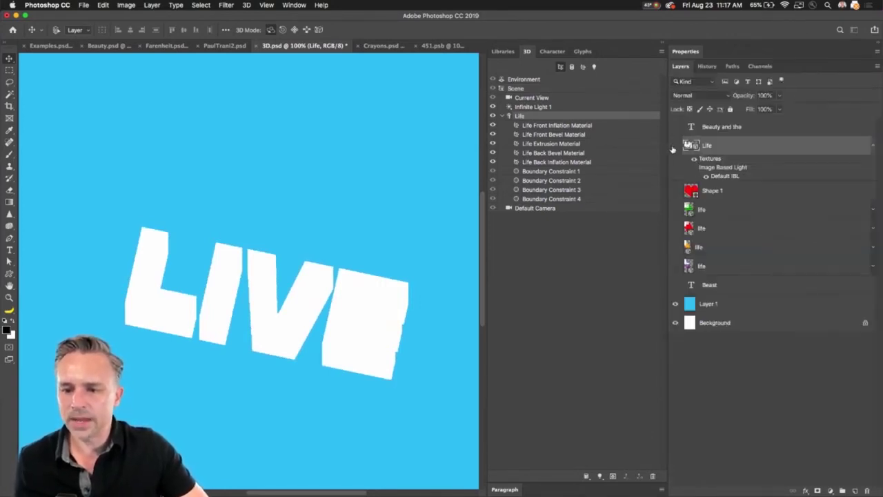
{"action": "left_click", "coordinate": [676, 267]}
{"action": "left_click", "coordinate": [724, 267]}
{"action": "left_click", "coordinate": [676, 247]}
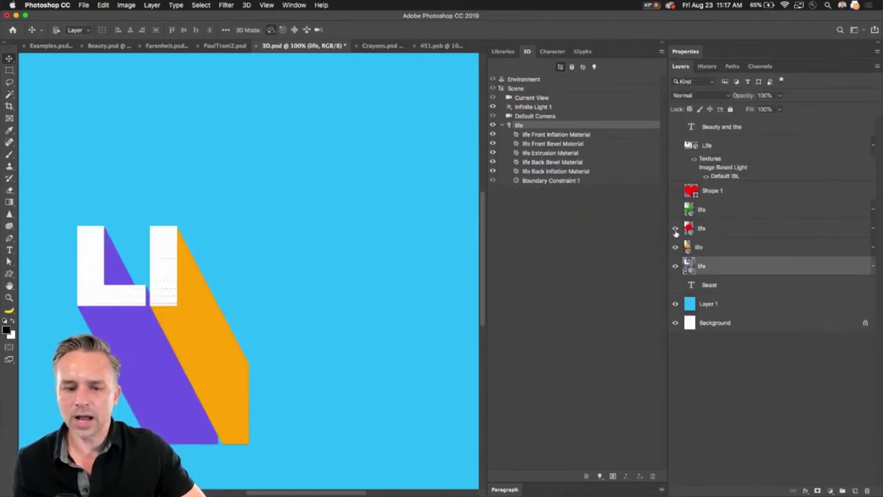
{"action": "left_click", "coordinate": [675, 228]}
{"action": "left_click", "coordinate": [676, 210]}
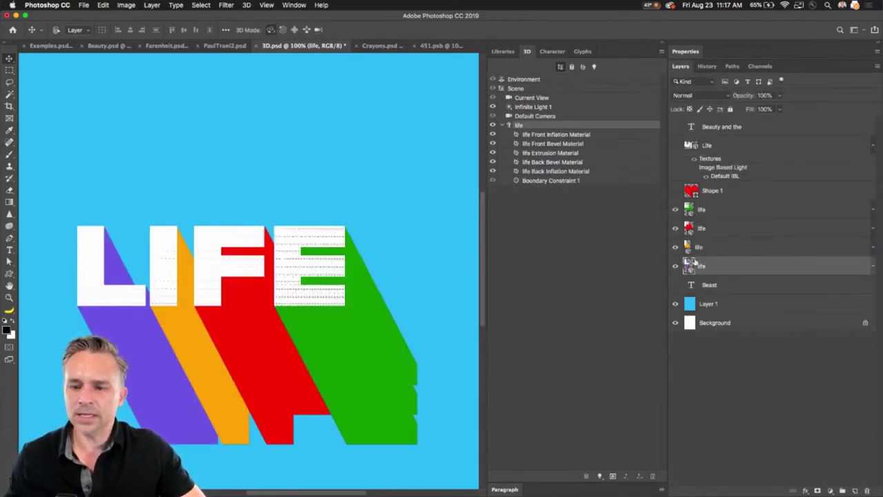
Move the LIFE letters up and slightly right
{"action": "left_click", "coordinate": [530, 80]}
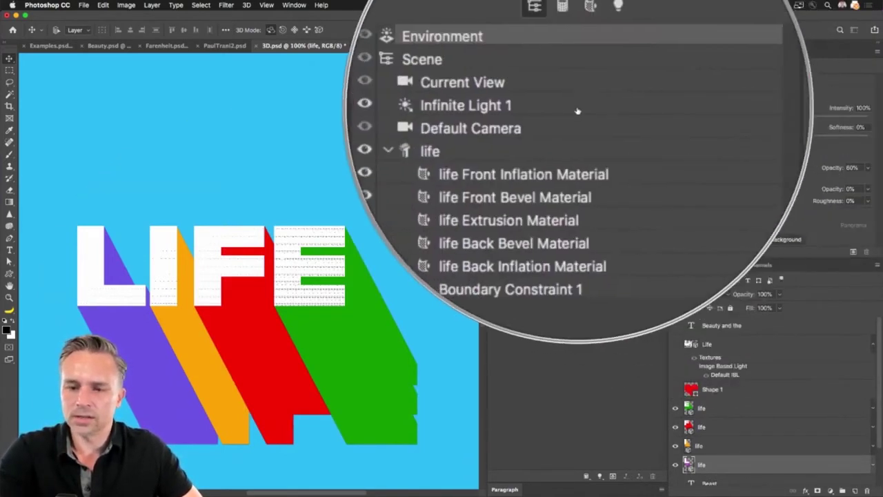
{"action": "left_click", "coordinate": [720, 449]}
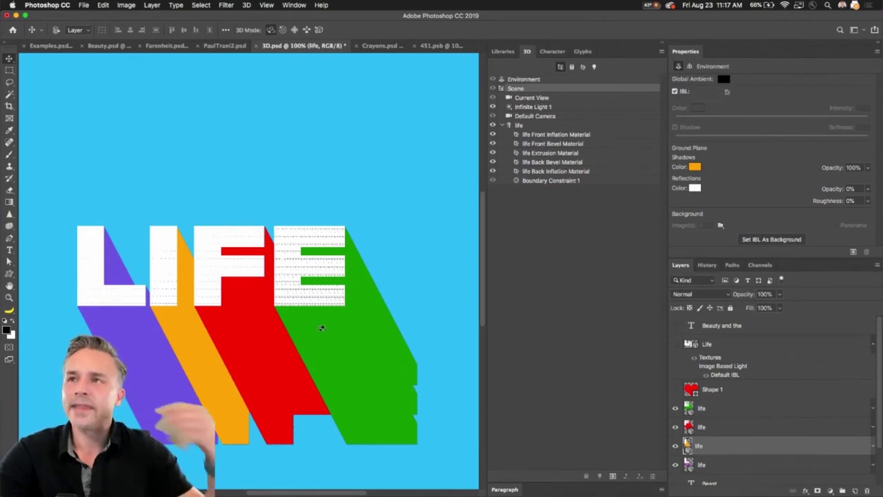
{"action": "left_click_drag", "start_coordinate": [122, 341], "coordinate": [158, 293]}
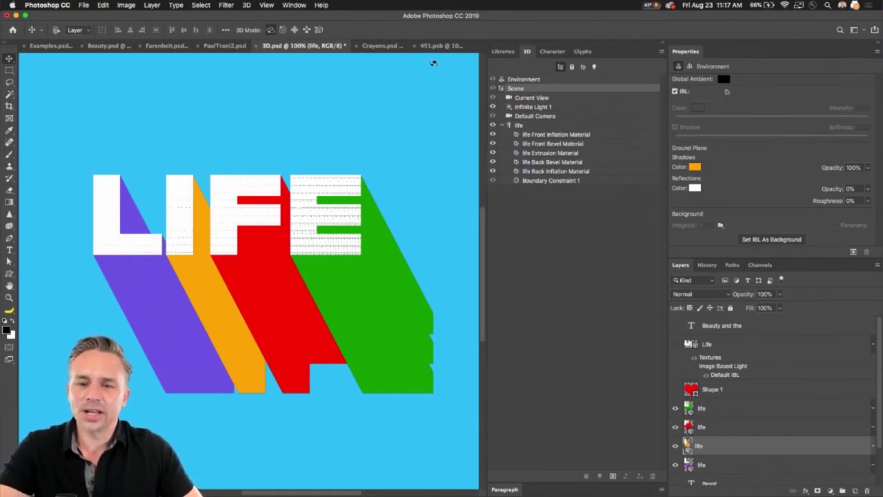
Switch to Crayons.psd and select the lettered cube layer, Layer 3
{"action": "left_click", "coordinate": [378, 46]}
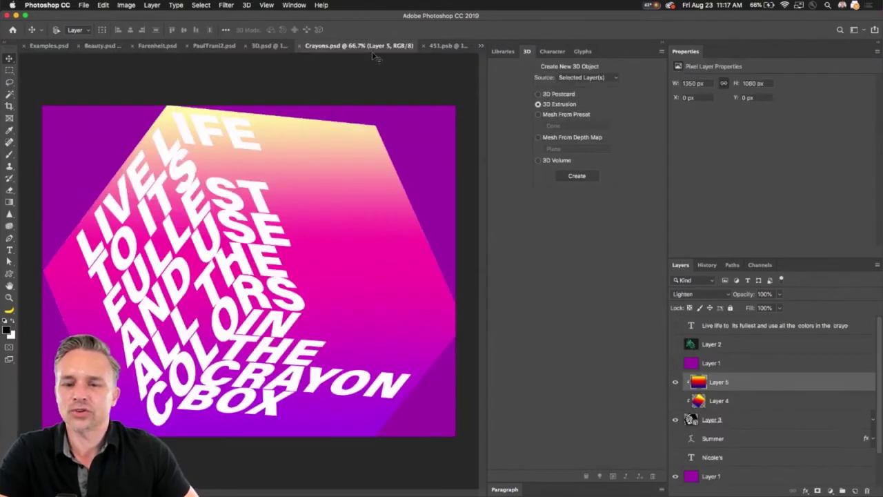
{"action": "left_click", "coordinate": [663, 44]}
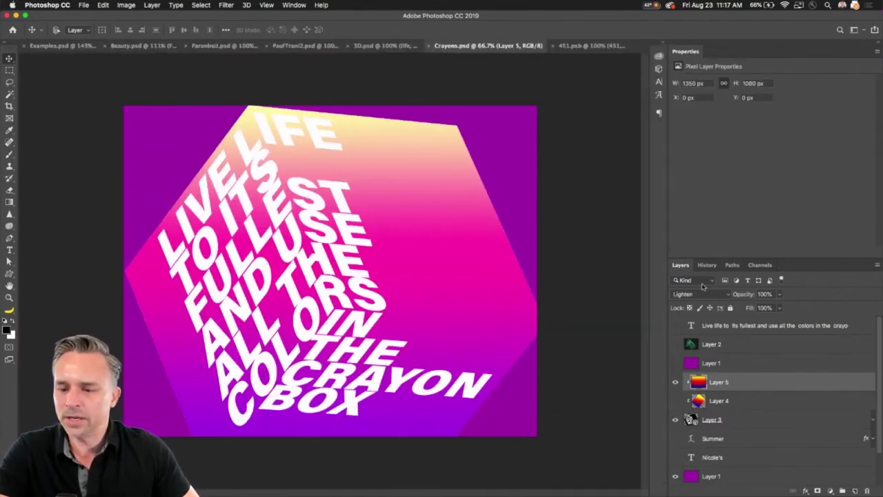
{"action": "double_click", "coordinate": [817, 54]}
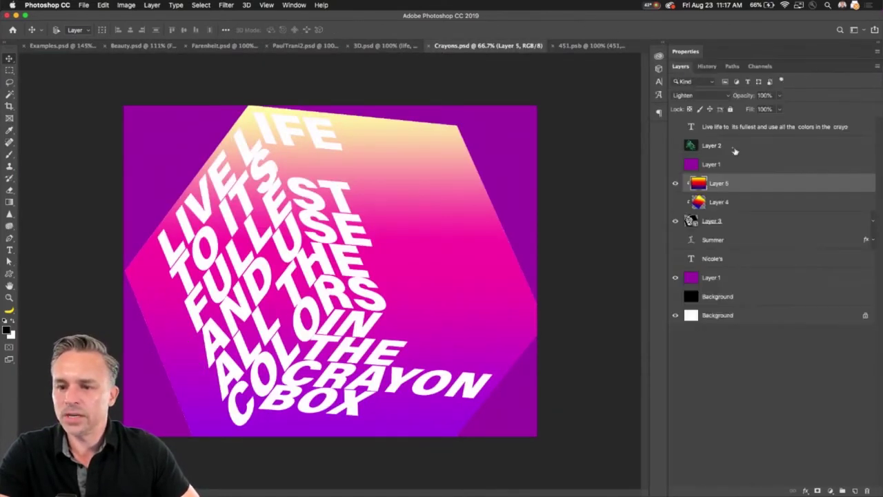
{"action": "left_click", "coordinate": [676, 183]}
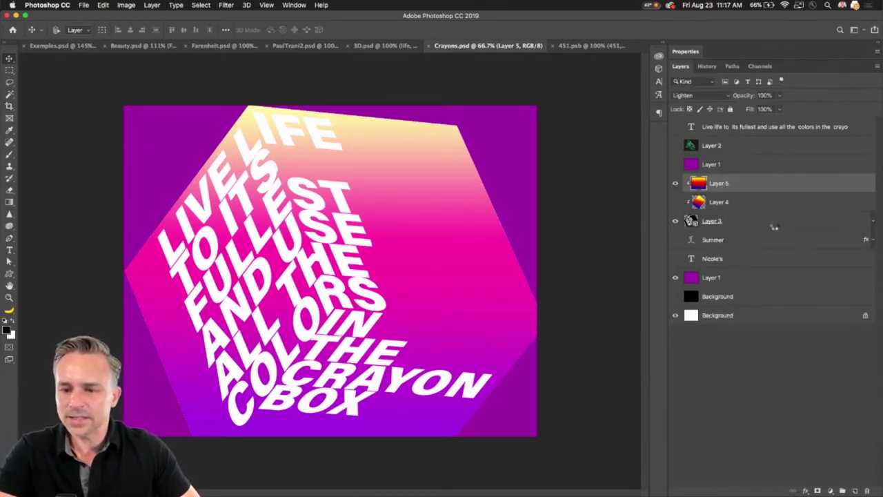
{"action": "left_click", "coordinate": [740, 221]}
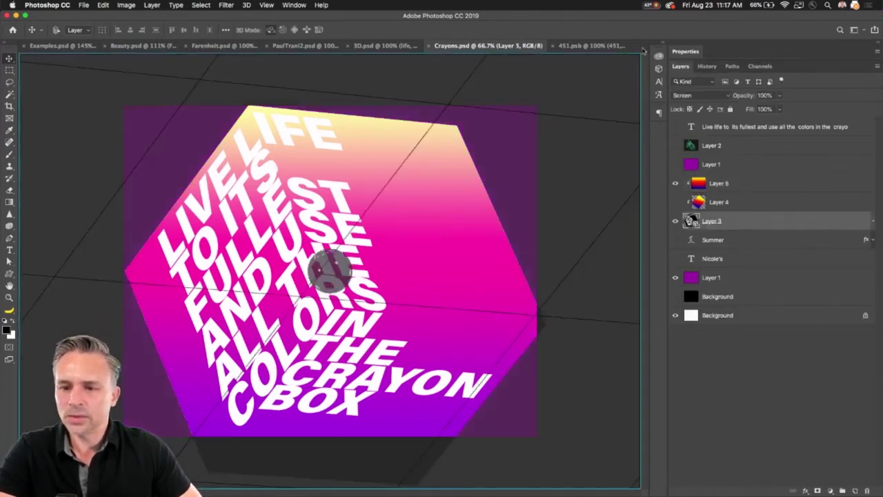
Orbit the current view to turn the phrase cube slightly
{"action": "left_click", "coordinate": [663, 44]}
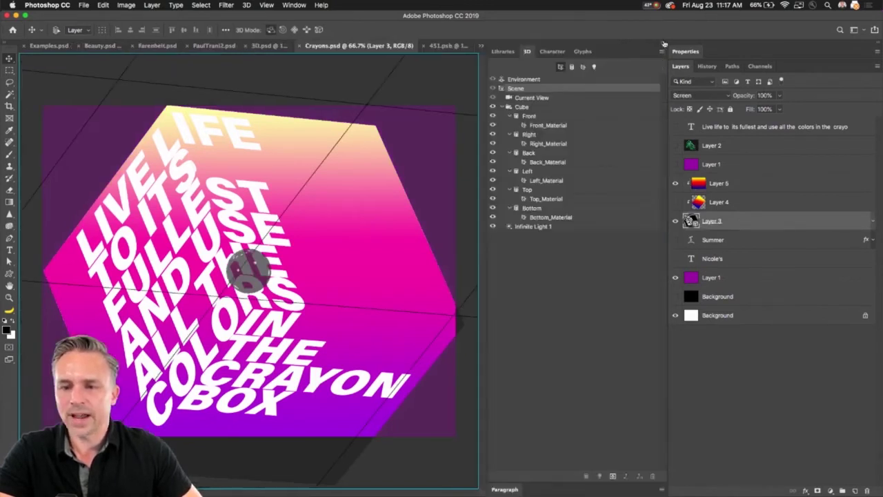
{"action": "left_click", "coordinate": [531, 97]}
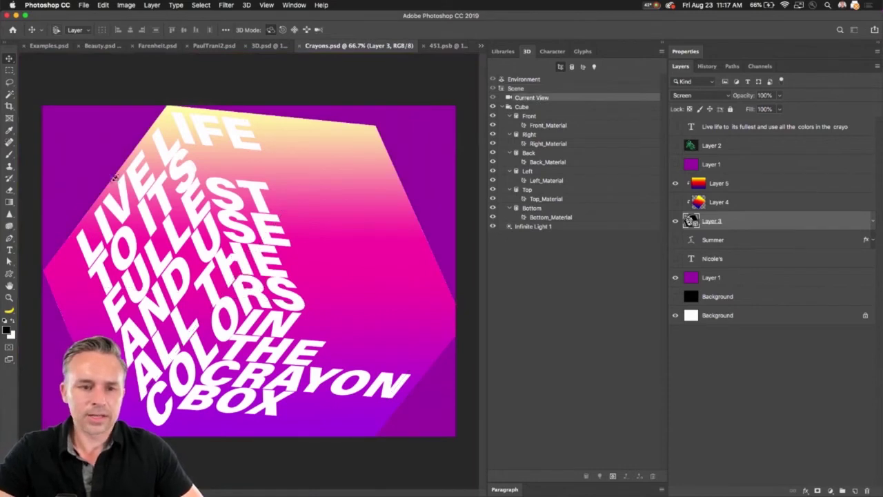
{"action": "left_click_drag", "start_coordinate": [173, 266], "coordinate": [198, 266]}
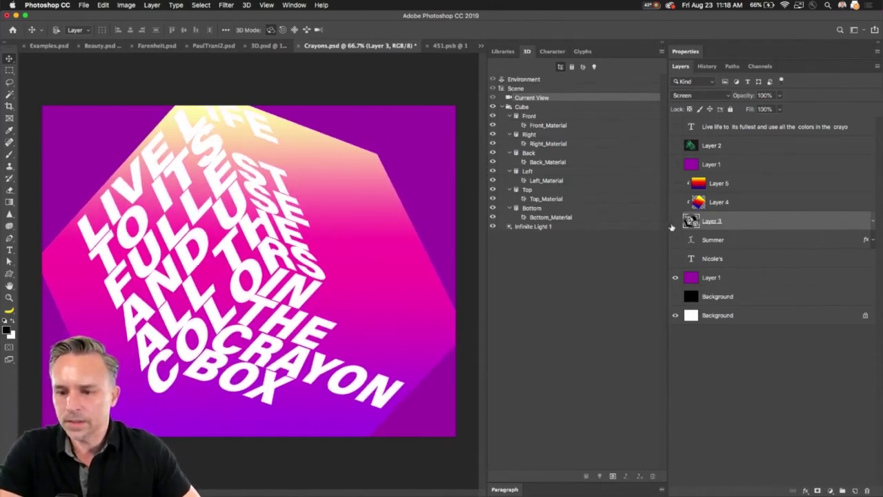
Hide Layer 3 and turn purple Layer 1 into a Cube mesh preset
{"action": "left_click", "coordinate": [676, 221]}
{"action": "left_click", "coordinate": [722, 276]}
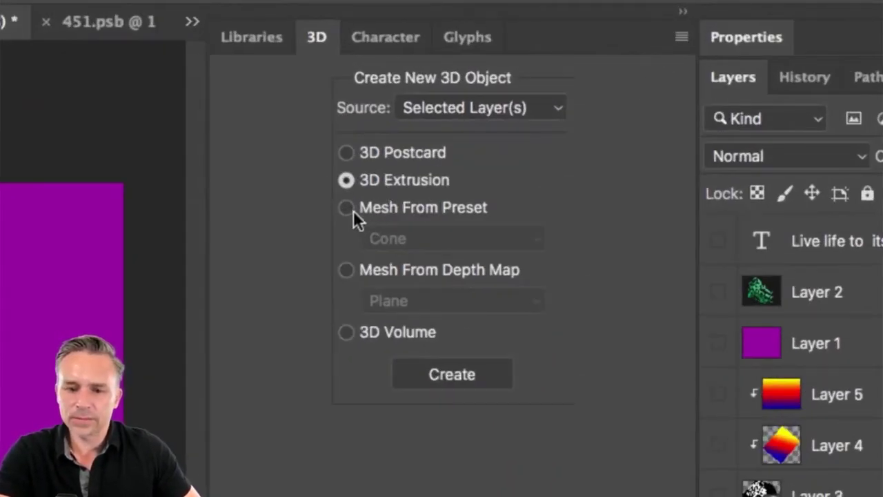
{"action": "left_click", "coordinate": [345, 207]}
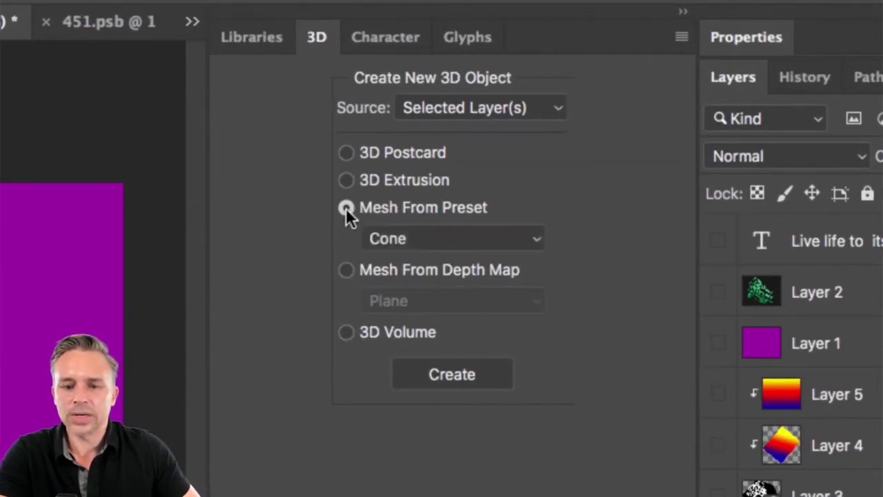
{"action": "left_click", "coordinate": [438, 238]}
{"action": "left_click", "coordinate": [483, 279]}
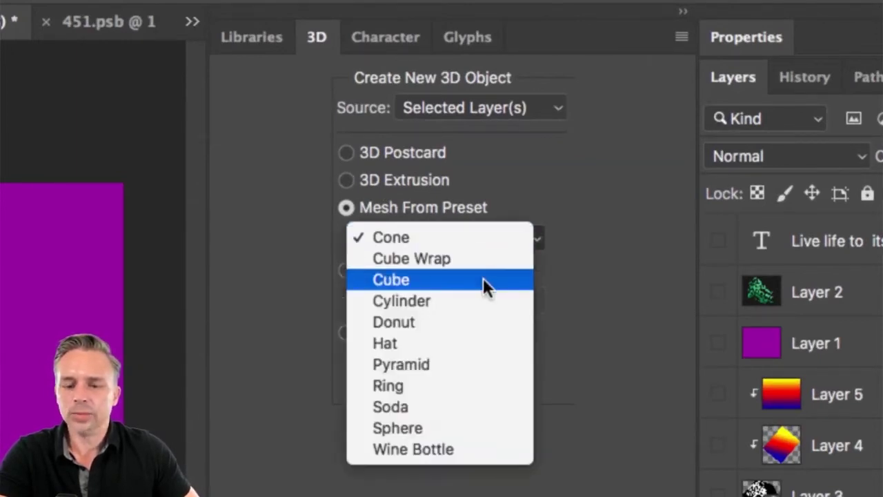
{"action": "left_click", "coordinate": [439, 239]}
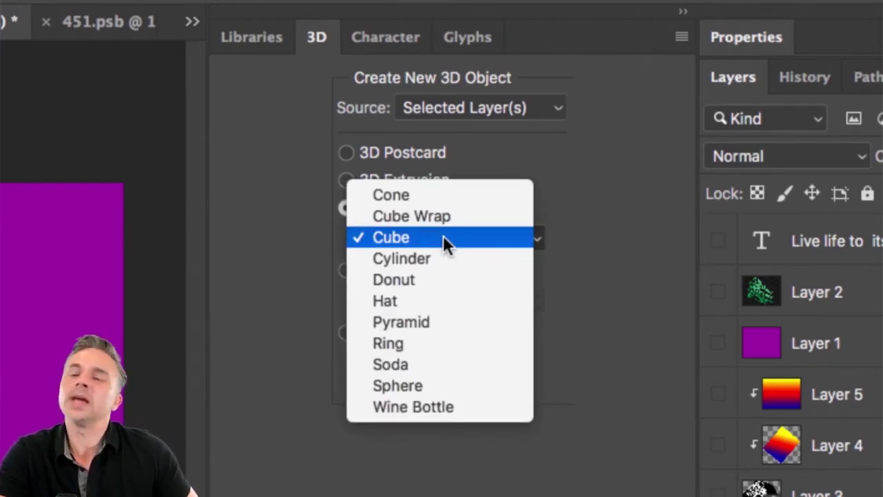
{"action": "left_click", "coordinate": [442, 235]}
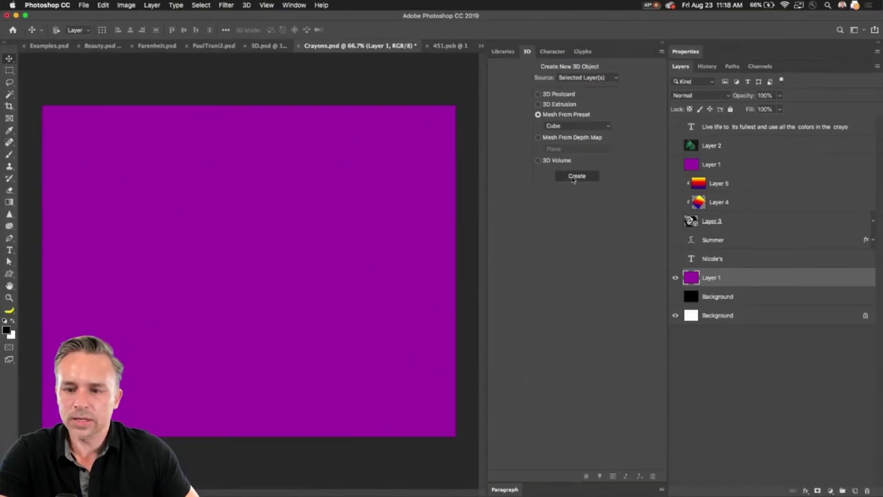
{"action": "left_click", "coordinate": [575, 176]}
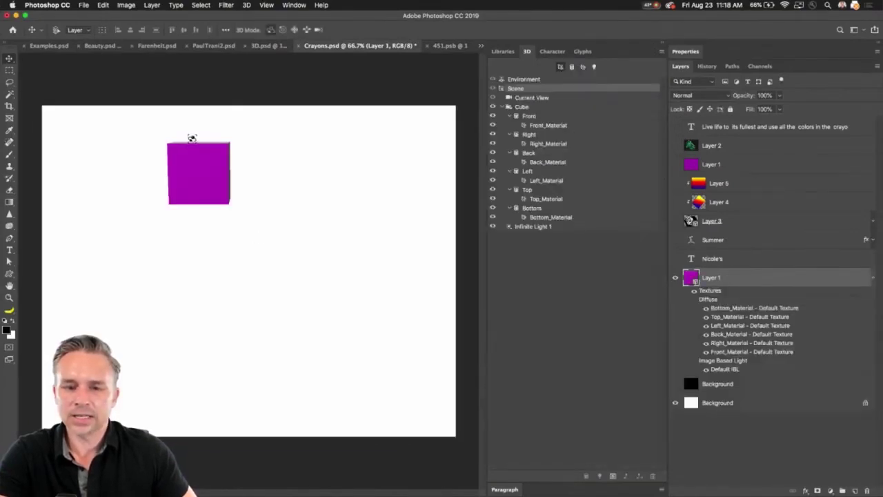
Orbit to inspect the trial cube, then undo it back to a flat fill
{"action": "key", "text": "super+h"}
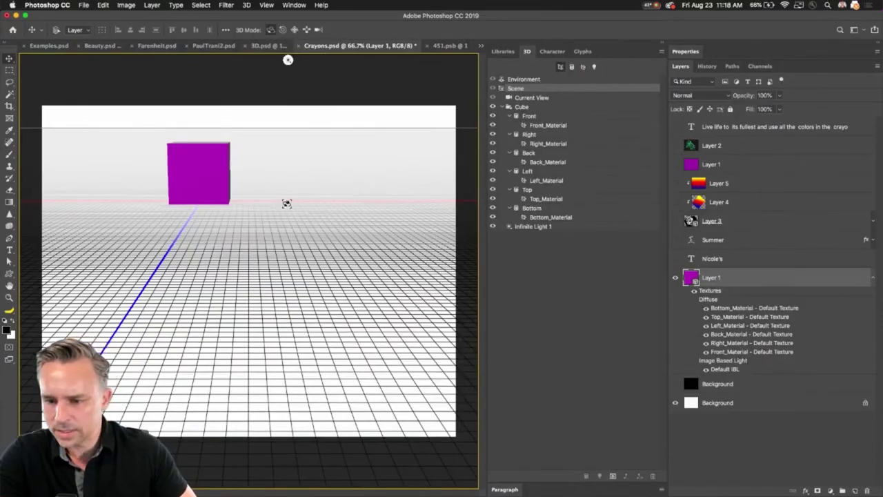
{"action": "left_click_drag", "start_coordinate": [288, 202], "coordinate": [357, 85]}
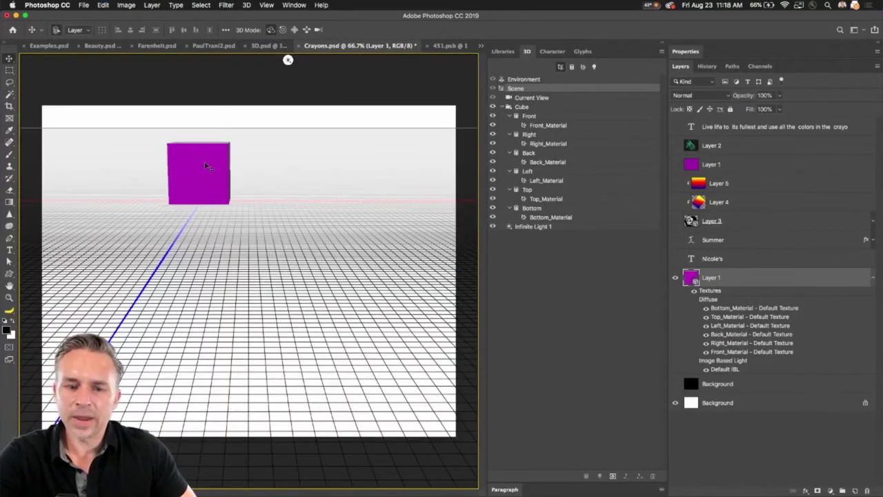
{"action": "key", "text": "super+z"}
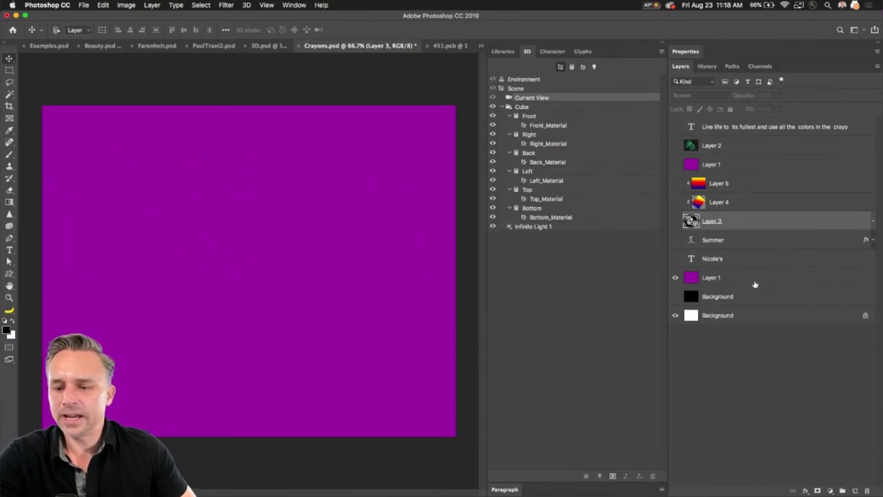
Add a new layer above Layer 1 and orbit its white cube to show top and side
{"action": "left_click", "coordinate": [754, 280]}
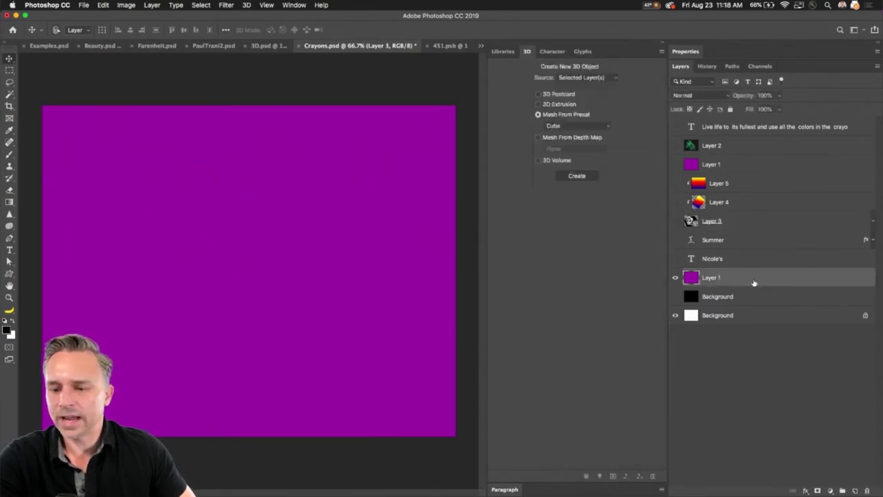
{"action": "left_click", "coordinate": [855, 491]}
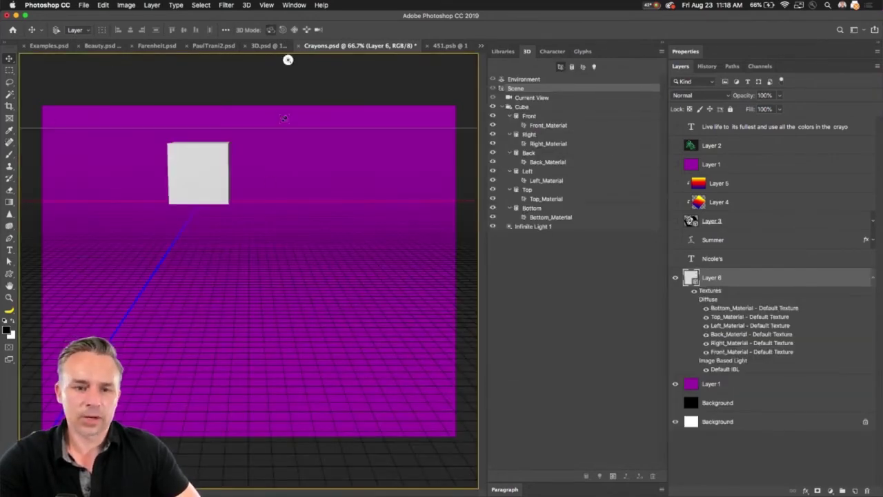
{"action": "left_click", "coordinate": [294, 30]}
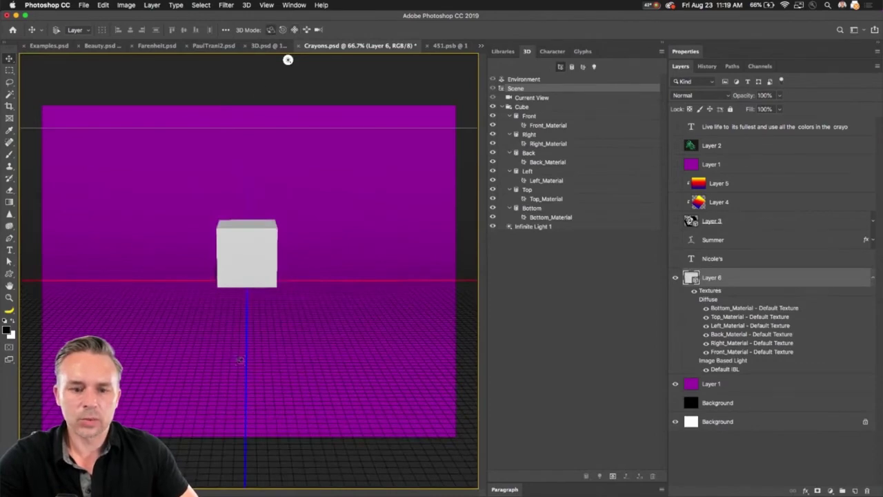
{"action": "left_click_drag", "start_coordinate": [255, 305], "coordinate": [249, 207]}
Slide and pan the camera to bring the cube closer and left, then select Front_Material
{"action": "left_click", "coordinate": [307, 30]}
{"action": "left_click_drag", "start_coordinate": [242, 254], "coordinate": [362, 4]}
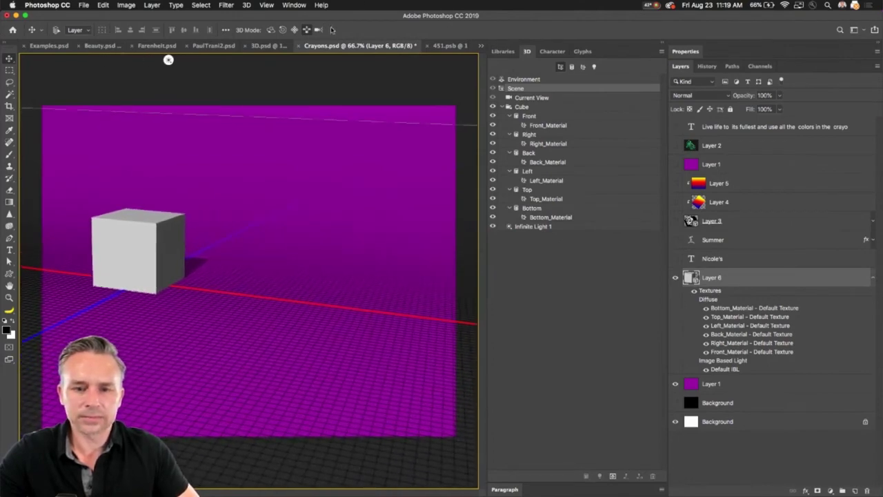
{"action": "left_click_drag", "start_coordinate": [216, 233], "coordinate": [295, 262]}
{"action": "left_click", "coordinate": [306, 30]}
{"action": "left_click", "coordinate": [294, 30]}
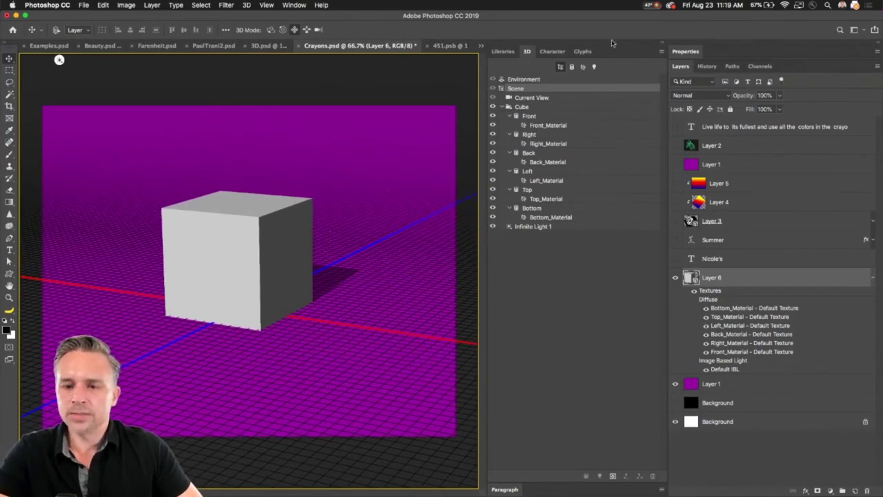
{"action": "left_click", "coordinate": [545, 126]}
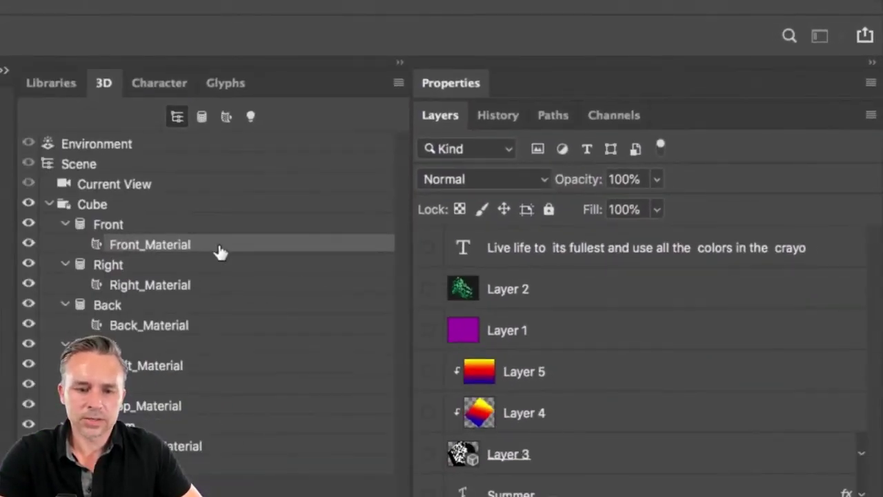
Open the front face's diffuse texture and type the first name in white capitals
{"action": "left_click", "coordinate": [463, 89]}
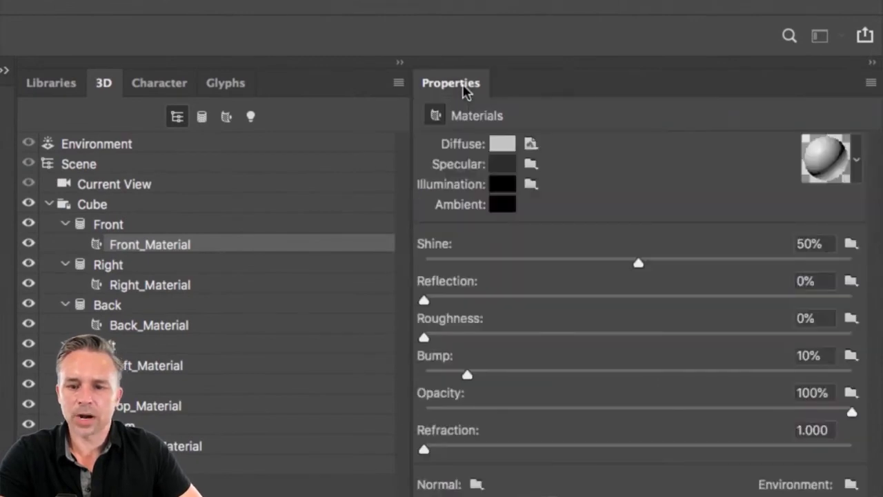
{"action": "left_click", "coordinate": [528, 144]}
{"action": "left_click", "coordinate": [600, 164]}
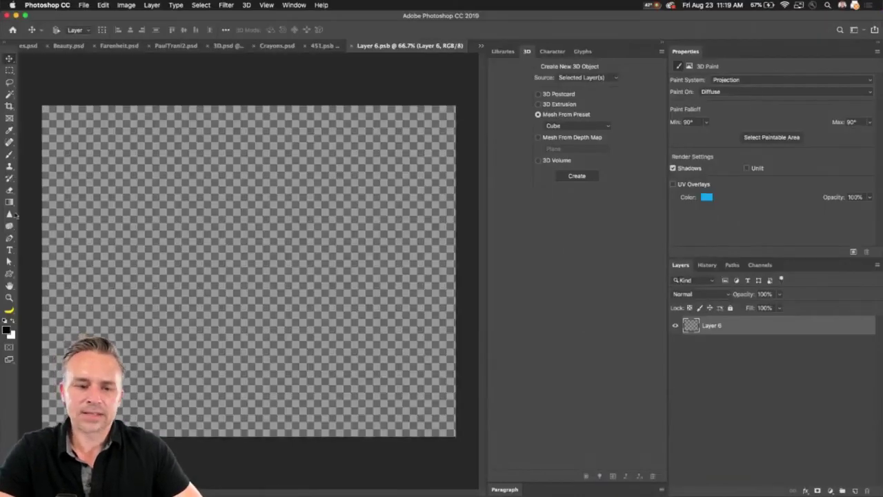
{"action": "left_click", "coordinate": [9, 250]}
{"action": "left_click", "coordinate": [217, 283]}
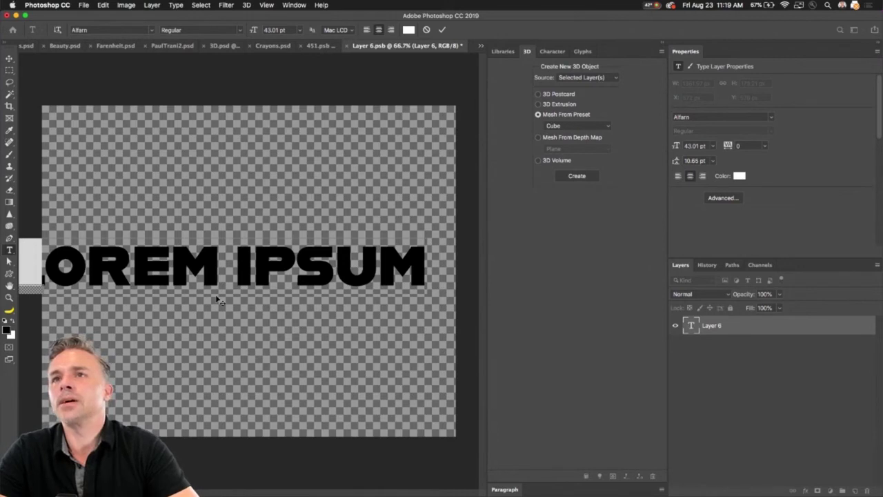
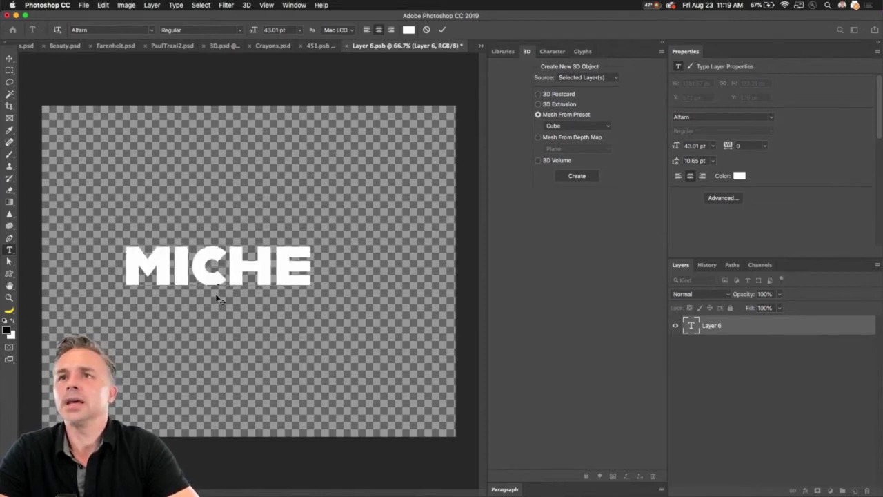
Commit the name, shift it right, enlarge it to about 157%, and save the texture
{"action": "left_click", "coordinate": [9, 58]}
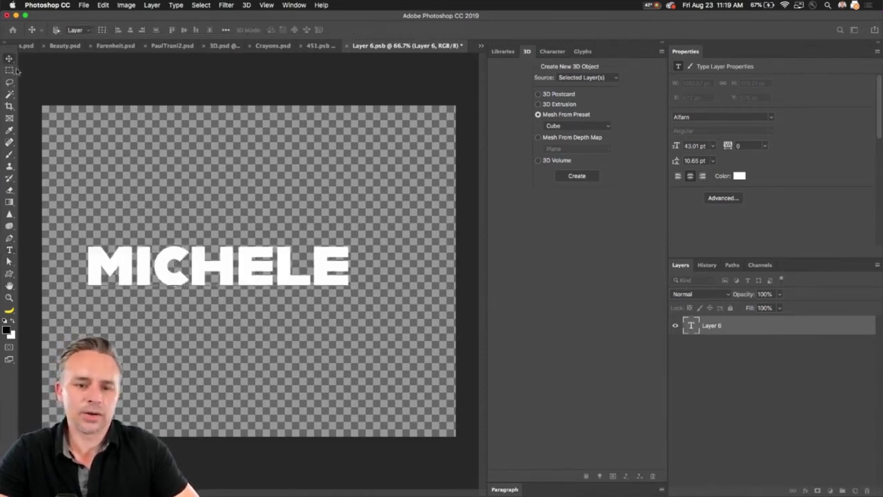
{"action": "left_click_drag", "start_coordinate": [137, 291], "coordinate": [243, 297]}
{"action": "key", "text": "super+t"}
{"action": "left_click_drag", "start_coordinate": [191, 245], "coordinate": [62, 142]}
{"action": "key", "text": "Return"}
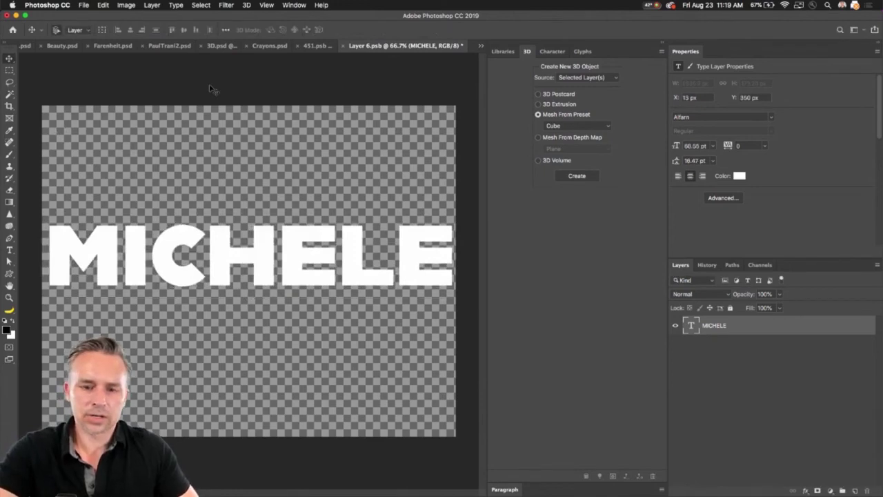
{"action": "key", "text": "super+s"}
{"action": "left_click", "coordinate": [346, 46]}
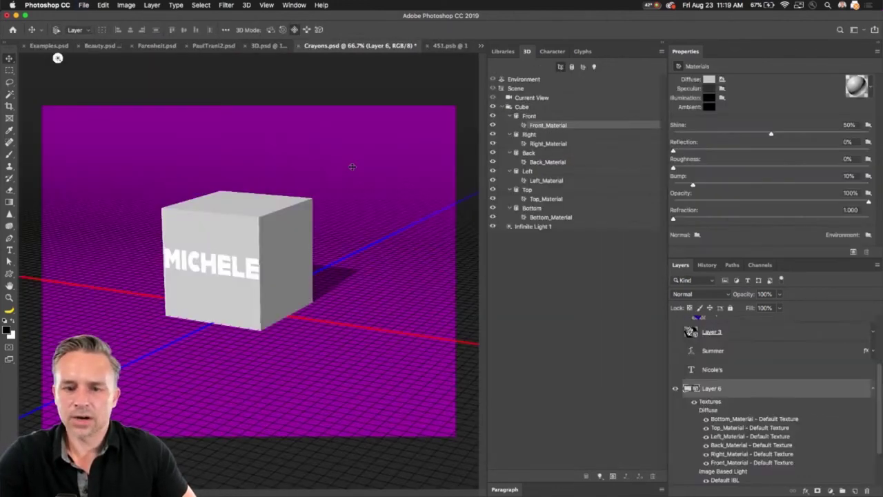
{"action": "scroll", "coordinate": [205, 277], "scroll_direction": "up", "scroll_amount": 3}
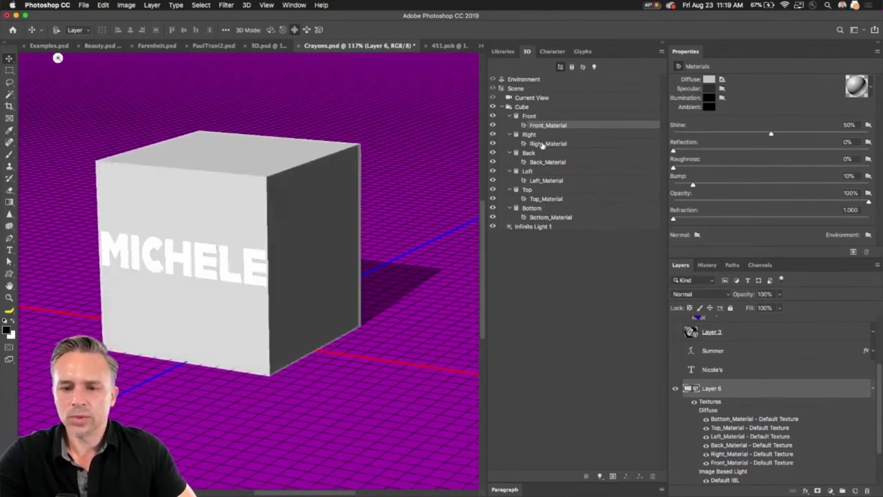
{"action": "left_click", "coordinate": [546, 143]}
{"action": "left_click", "coordinate": [722, 82]}
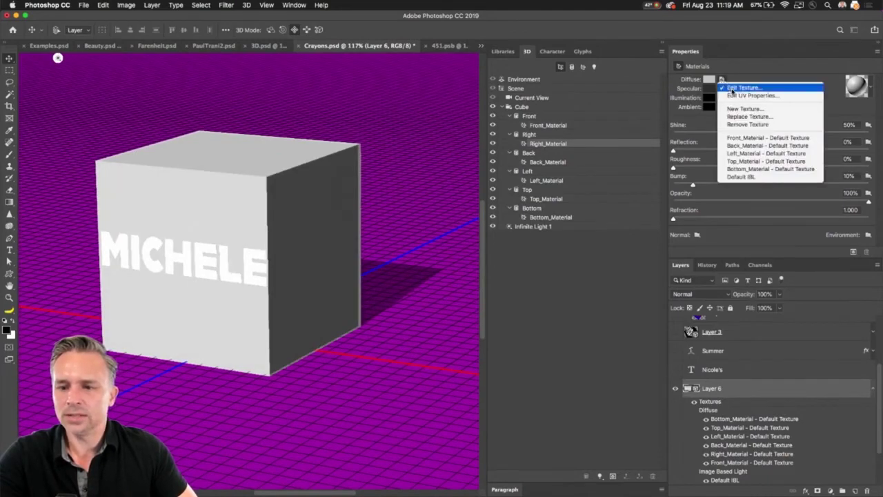
{"action": "left_click", "coordinate": [732, 93]}
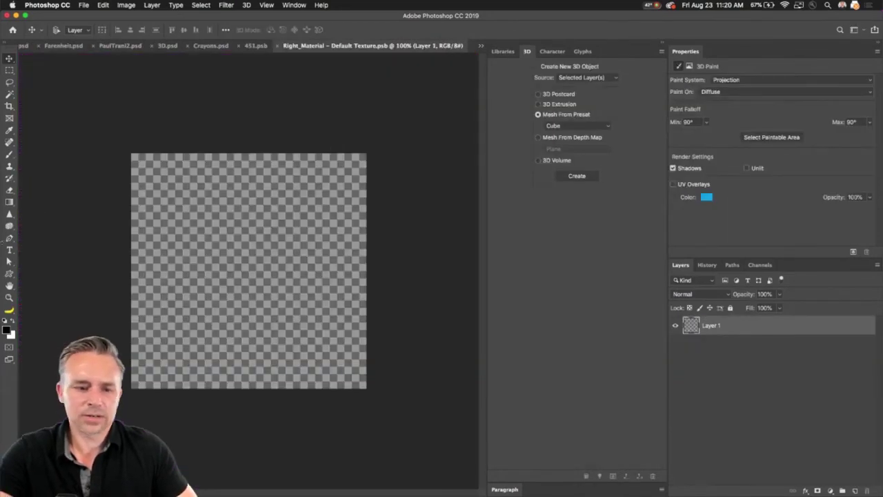
{"action": "key", "text": "t"}
{"action": "left_click", "coordinate": [183, 276]}
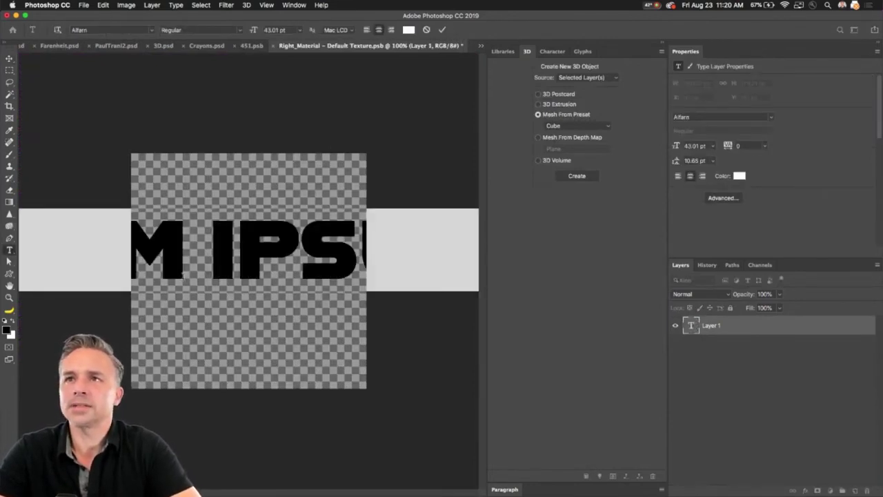
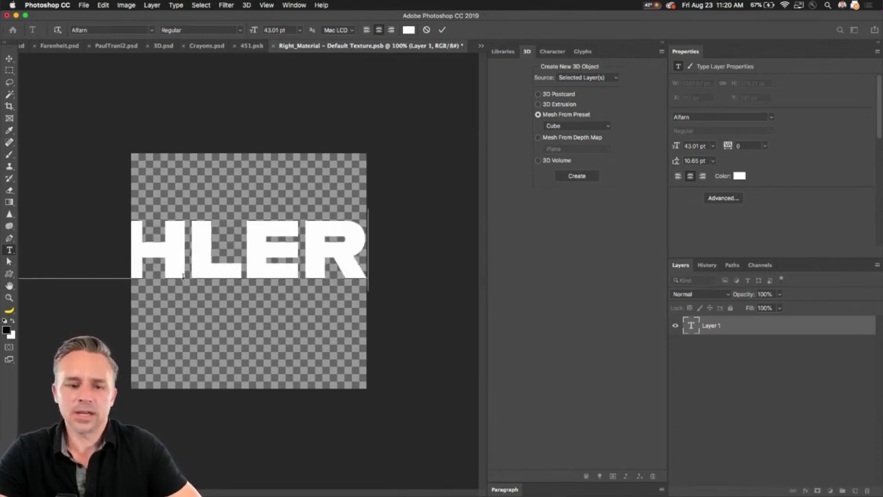
{"action": "key", "text": "ctrl+Return"}
{"action": "key", "text": "ctrl+t"}
{"action": "left_click_drag", "start_coordinate": [368, 208], "coordinate": [207, 249]}
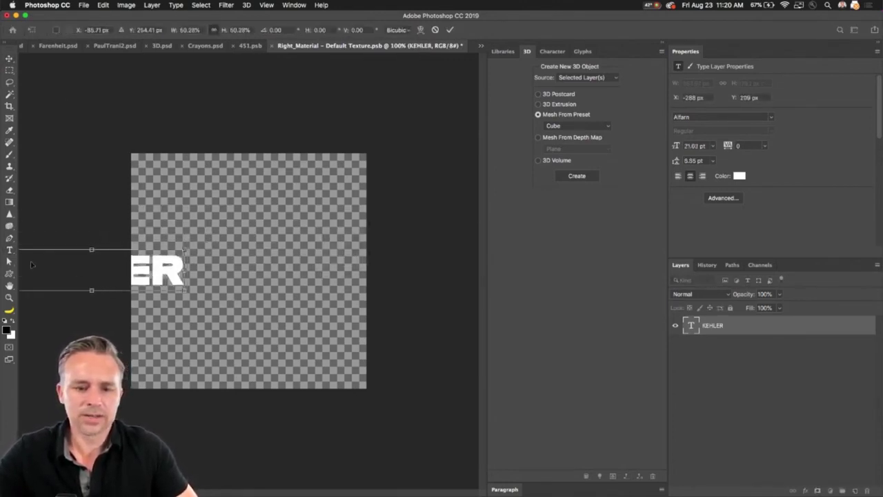
{"action": "left_click_drag", "start_coordinate": [38, 275], "coordinate": [182, 259]}
{"action": "left_click_drag", "start_coordinate": [319, 271], "coordinate": [364, 278]}
{"action": "key", "text": "Return"}
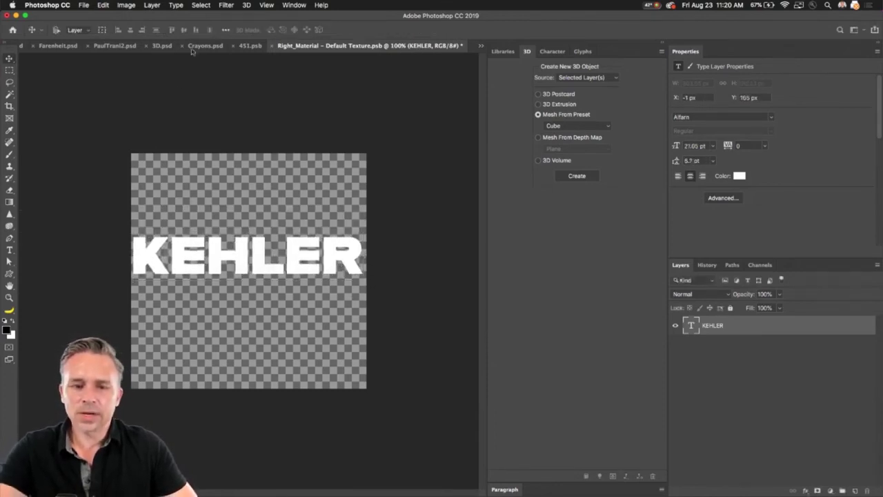
{"action": "left_click", "coordinate": [481, 45]}
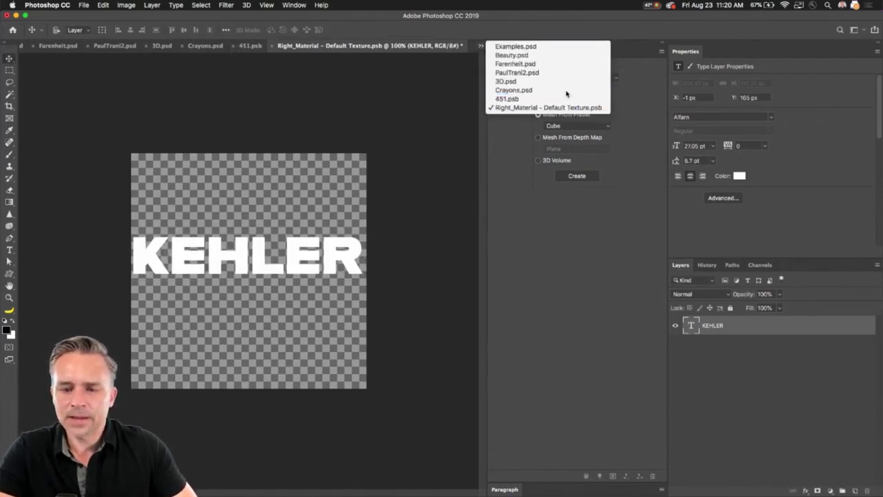
{"action": "left_click", "coordinate": [323, 122]}
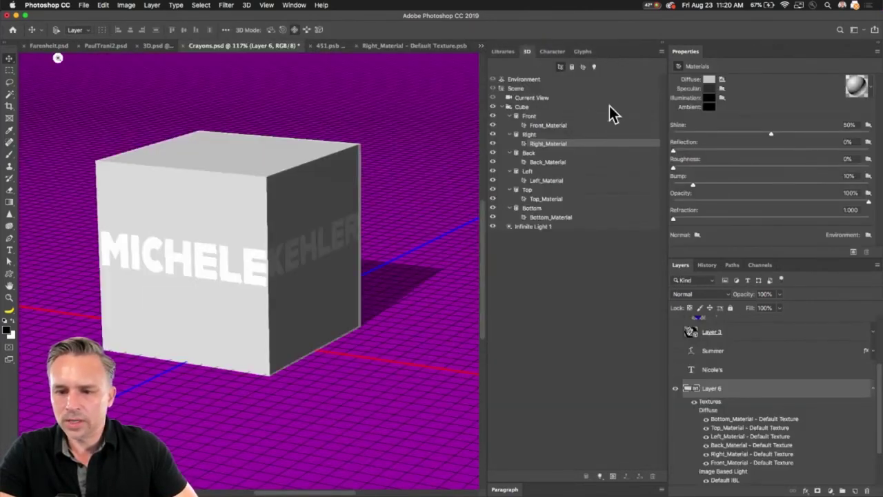
{"action": "left_click", "coordinate": [546, 125]}
{"action": "left_click", "coordinate": [720, 80]}
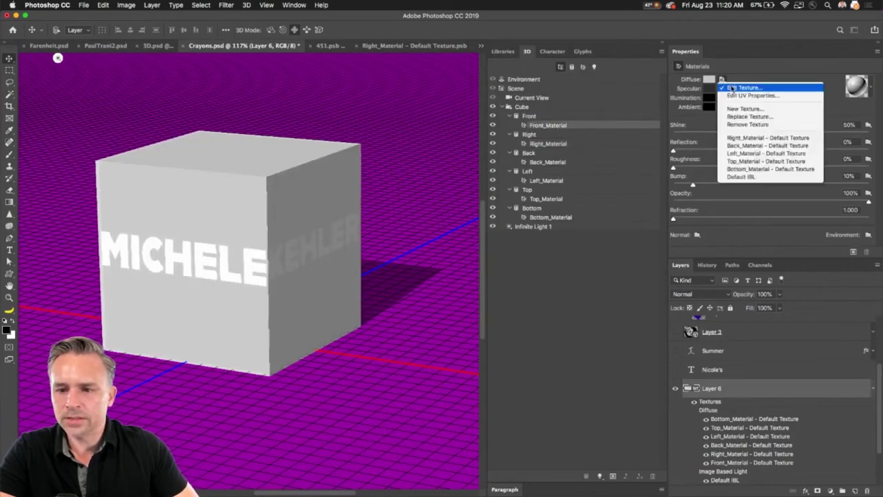
{"action": "left_click", "coordinate": [732, 88]}
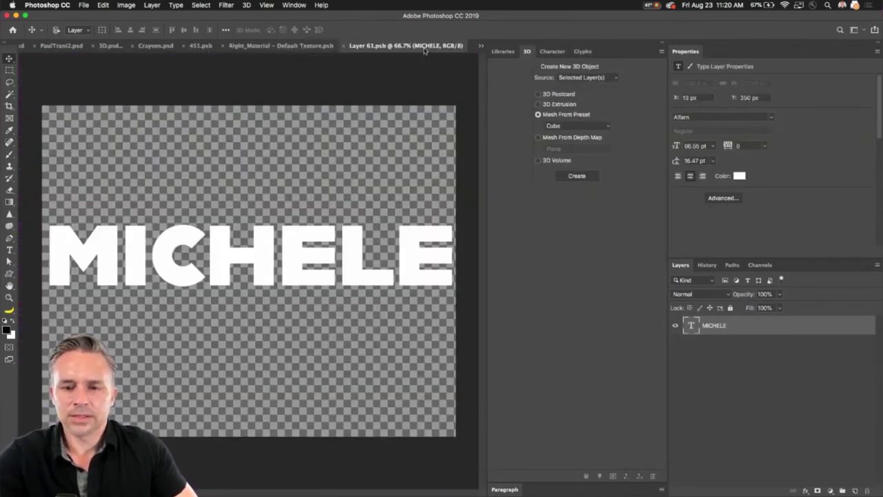
{"action": "left_click_drag", "start_coordinate": [433, 48], "coordinate": [25, 131]}
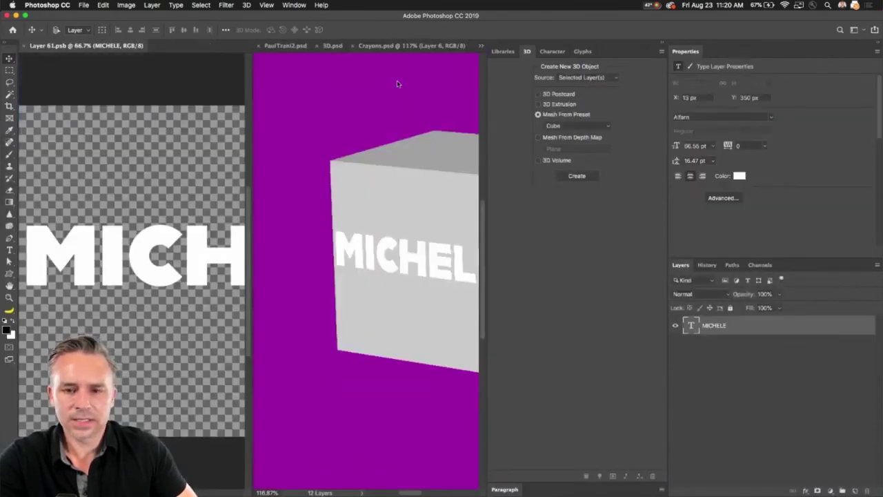
{"action": "left_click", "coordinate": [481, 46]}
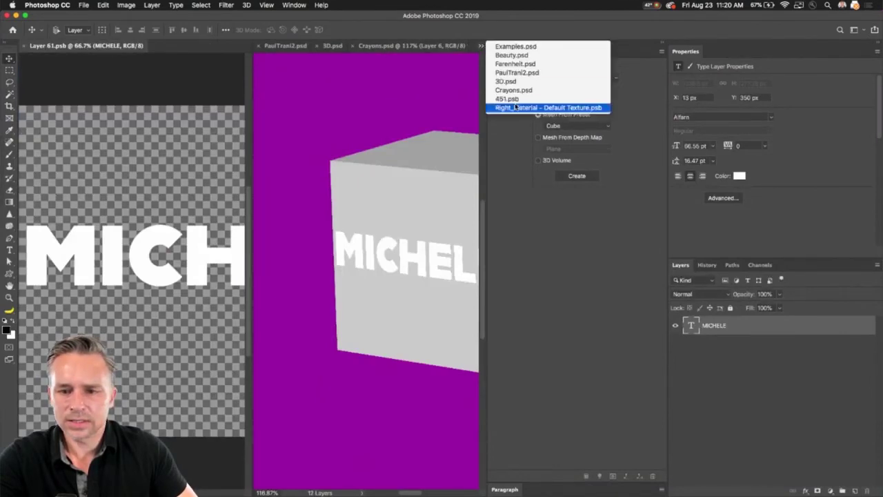
{"action": "left_click", "coordinate": [516, 107]}
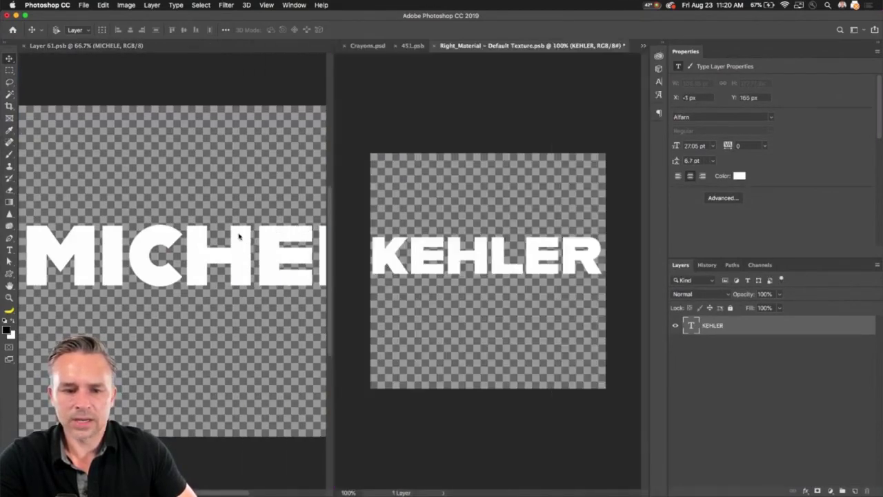
{"action": "left_click", "coordinate": [239, 237]}
{"action": "left_click_drag", "start_coordinate": [768, 327], "coordinate": [516, 265]}
{"action": "left_click_drag", "start_coordinate": [736, 329], "coordinate": [867, 490]}
{"action": "key", "text": "shift+Down"}
{"action": "key", "text": "shift+Down"}
{"action": "key", "text": "Down"}
{"action": "key", "text": "Down"}
{"action": "key", "text": "Down"}
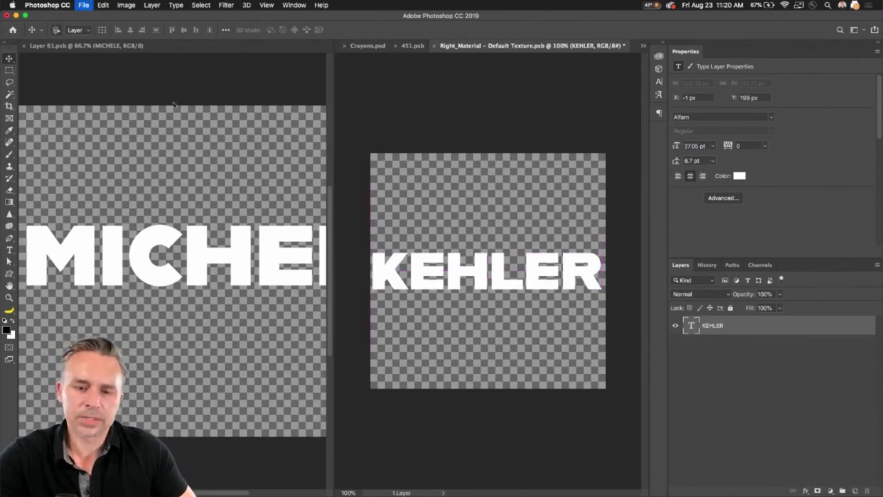
{"action": "left_click", "coordinate": [205, 81]}
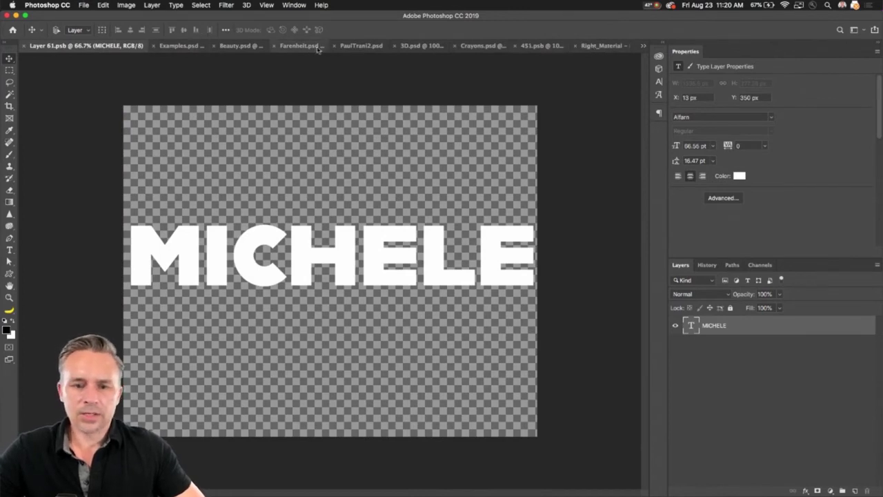
{"action": "left_click", "coordinate": [473, 48]}
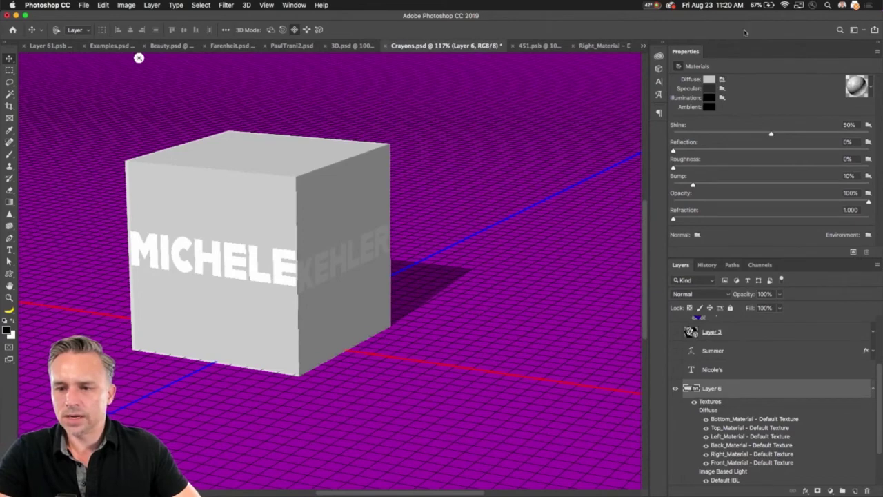
Restore the 3D panel and try Front_Material opacity at 64%, ending at 0%
{"action": "double_click", "coordinate": [776, 52]}
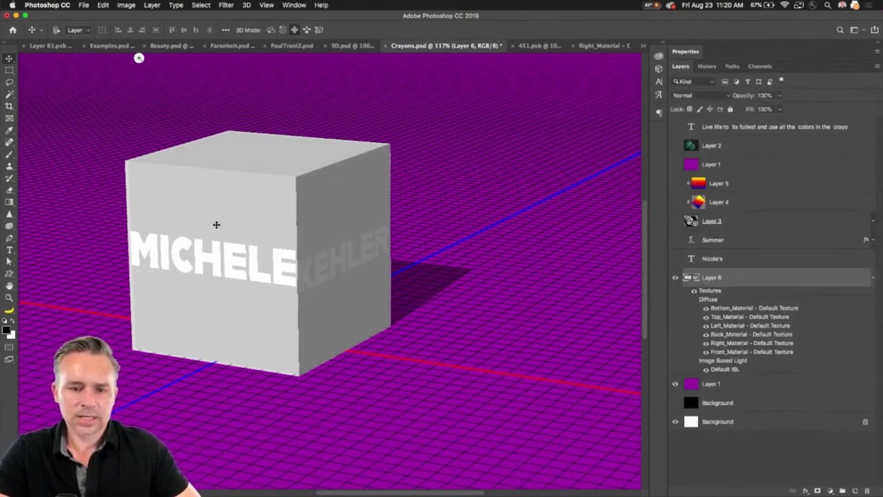
{"action": "left_click", "coordinate": [683, 53]}
{"action": "left_click", "coordinate": [663, 43]}
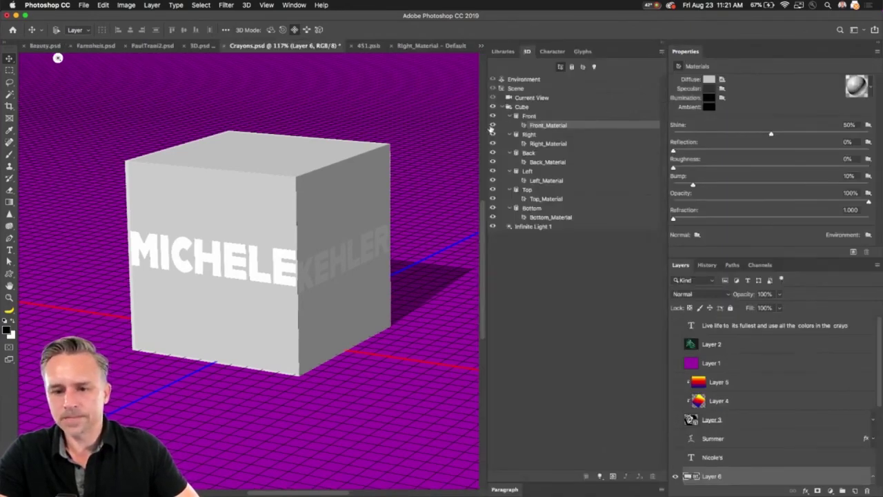
{"action": "left_click", "coordinate": [758, 201]}
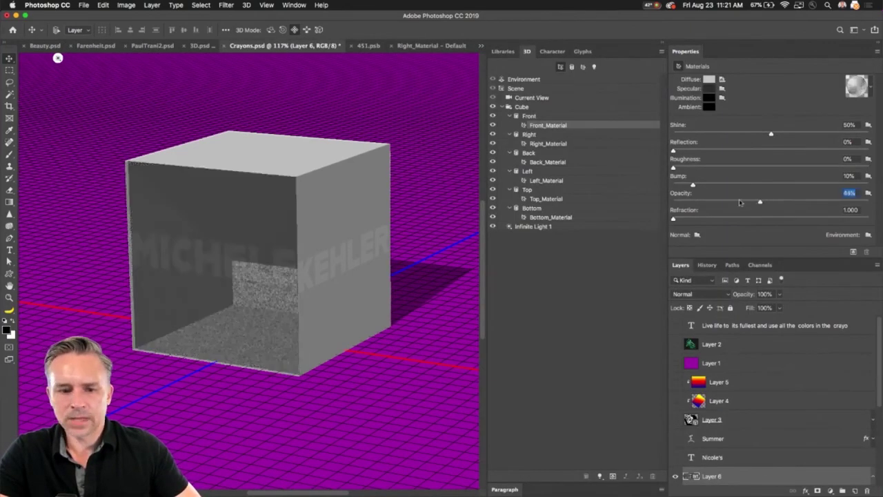
{"action": "left_click_drag", "start_coordinate": [692, 202], "coordinate": [779, 202]}
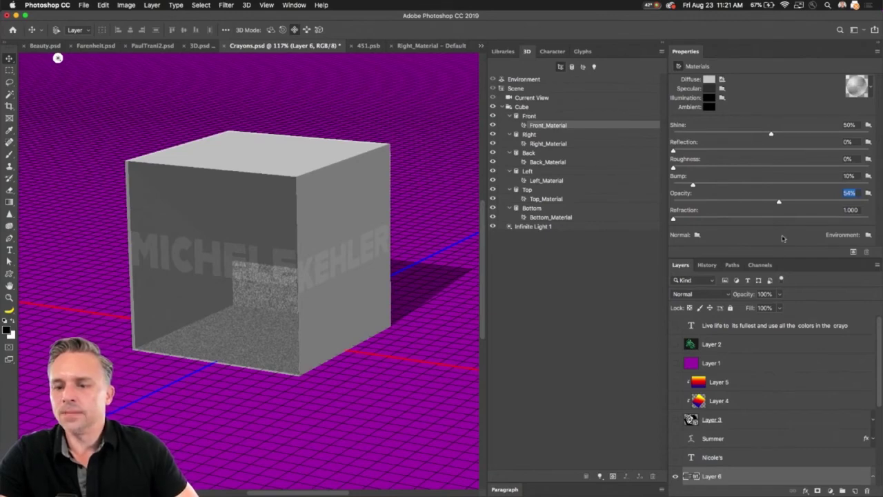
{"action": "left_click_drag", "start_coordinate": [753, 204], "coordinate": [620, 203]}
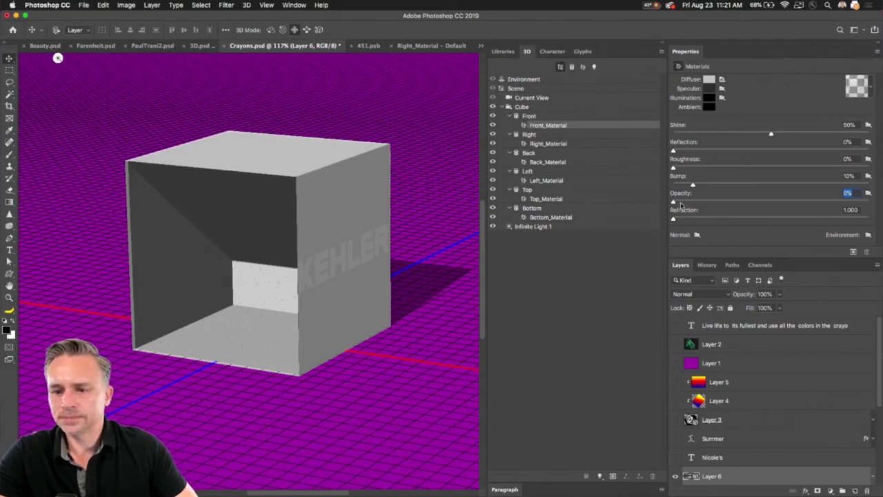
Set the Front_Material diffuse colour to magenta
{"action": "left_click", "coordinate": [708, 79]}
{"action": "left_click_drag", "start_coordinate": [699, 312], "coordinate": [730, 299]}
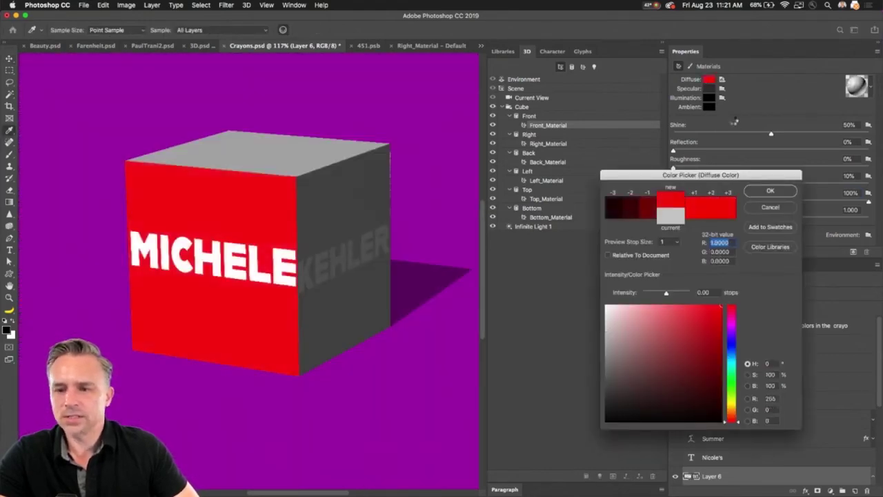
{"action": "left_click", "coordinate": [730, 326]}
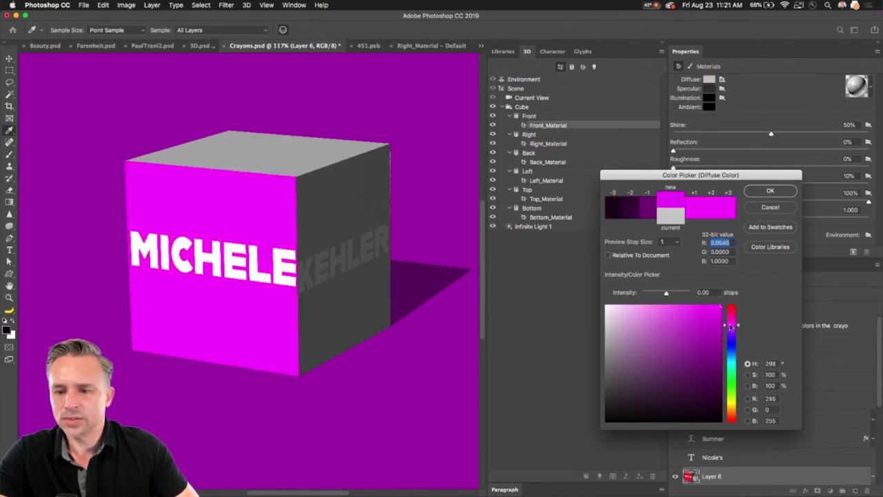
{"action": "left_click", "coordinate": [770, 191]}
Set the Right_Material diffuse colour to magenta as well
{"action": "left_click", "coordinate": [560, 143]}
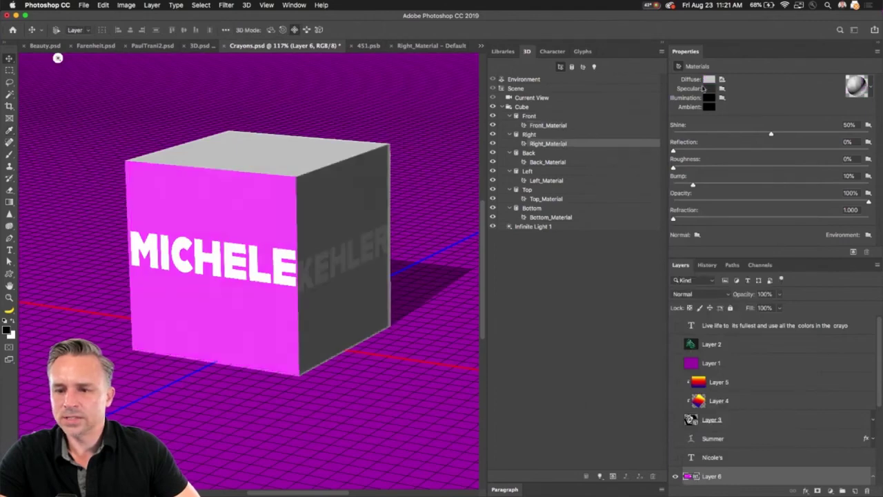
{"action": "left_click", "coordinate": [709, 79]}
{"action": "left_click_drag", "start_coordinate": [717, 312], "coordinate": [736, 292]}
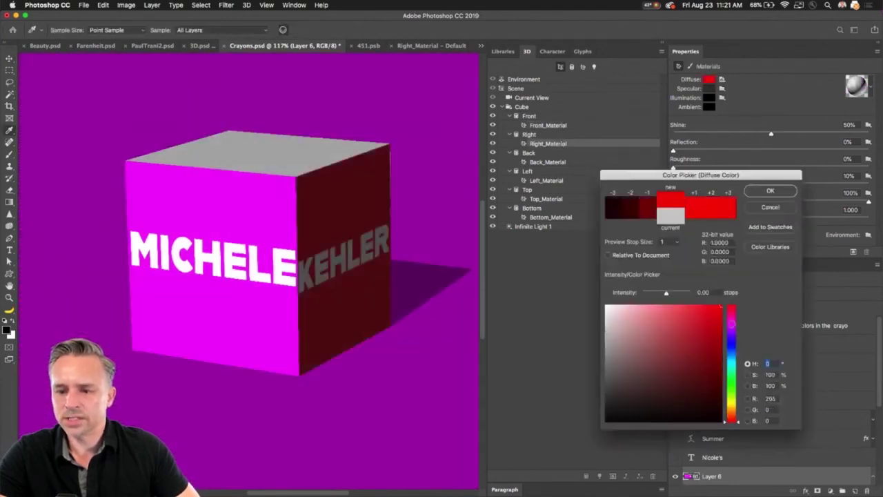
{"action": "left_click", "coordinate": [732, 323]}
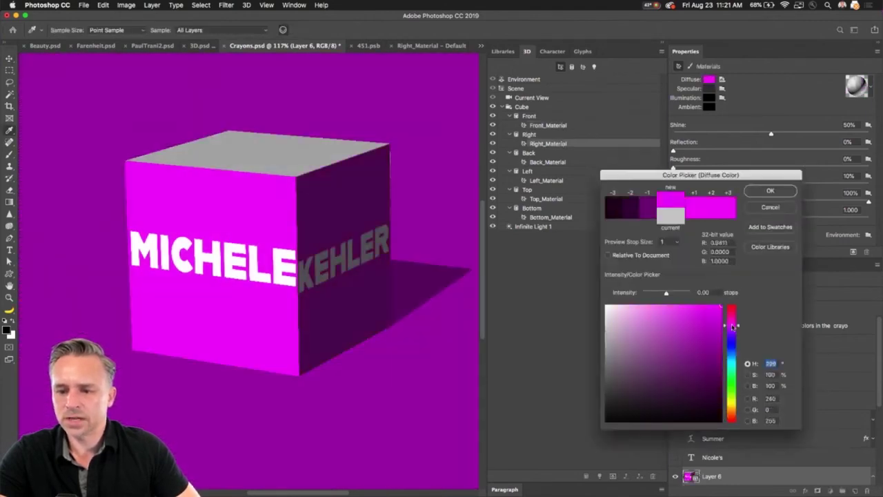
{"action": "left_click", "coordinate": [769, 191]}
Render the cube scene with the Unlit Texture preset for even magenta faces
{"action": "left_click", "coordinate": [526, 98]}
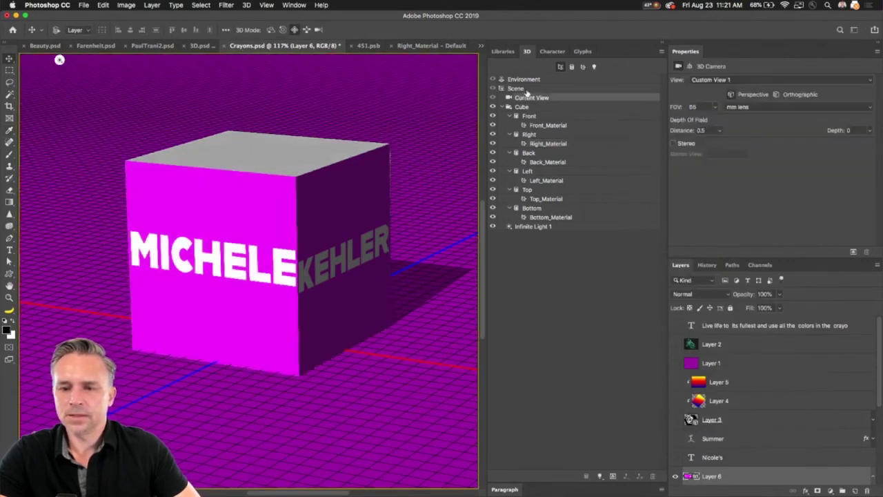
{"action": "left_click", "coordinate": [700, 81]}
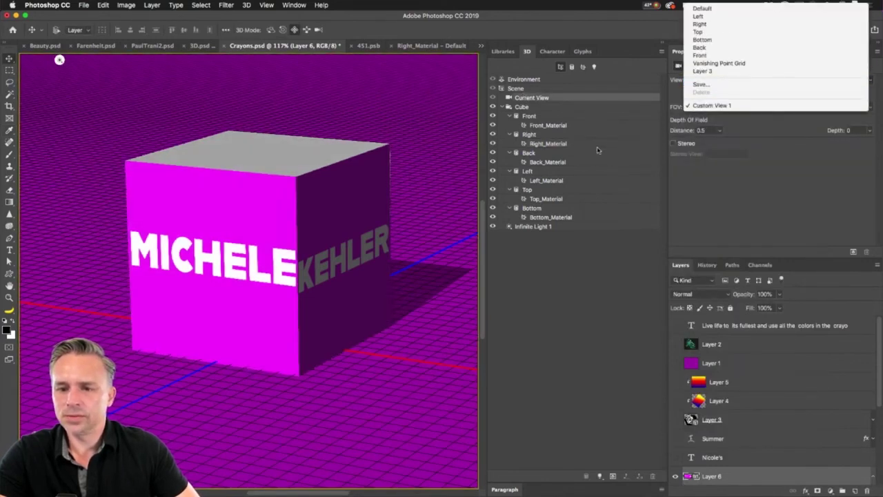
{"action": "left_click", "coordinate": [526, 88]}
{"action": "left_click", "coordinate": [526, 89]}
{"action": "left_click", "coordinate": [709, 81]}
{"action": "left_click", "coordinate": [718, 111]}
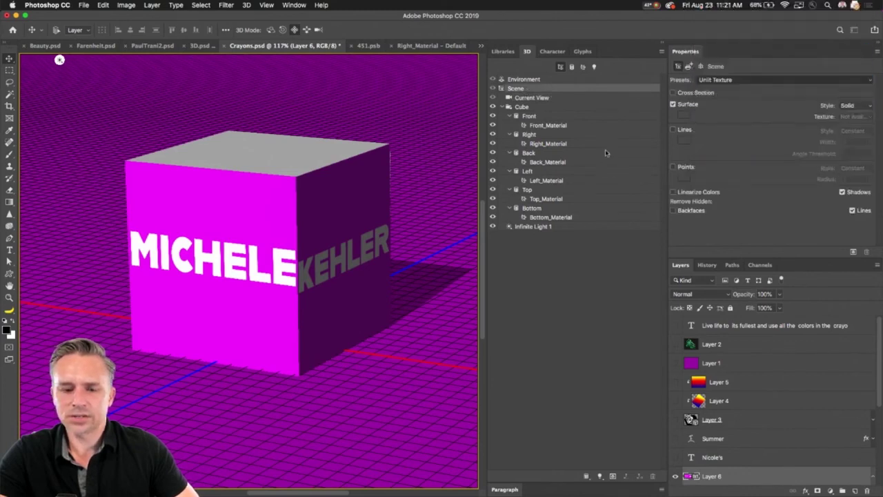
{"action": "left_click", "coordinate": [531, 107]}
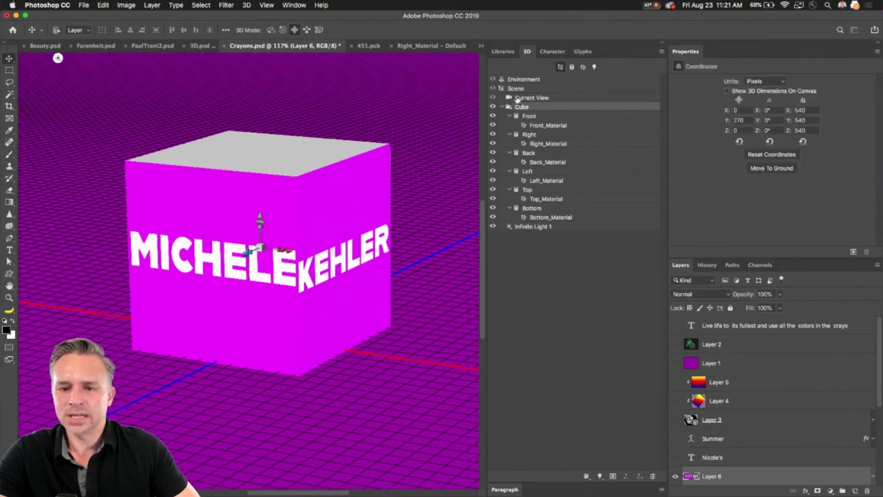
{"action": "left_click", "coordinate": [521, 98]}
{"action": "left_click", "coordinate": [271, 30]}
{"action": "left_click_drag", "start_coordinate": [249, 244], "coordinate": [249, 228]}
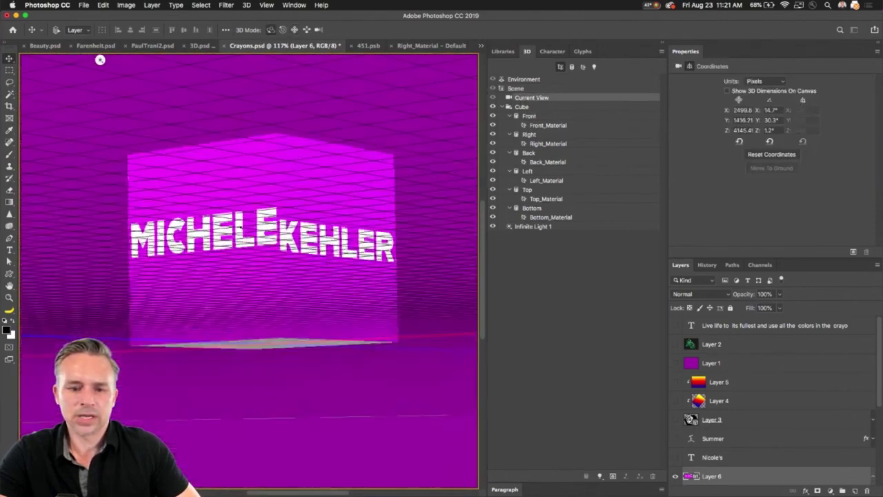
{"action": "left_click_drag", "start_coordinate": [100, 59], "coordinate": [64, 59]}
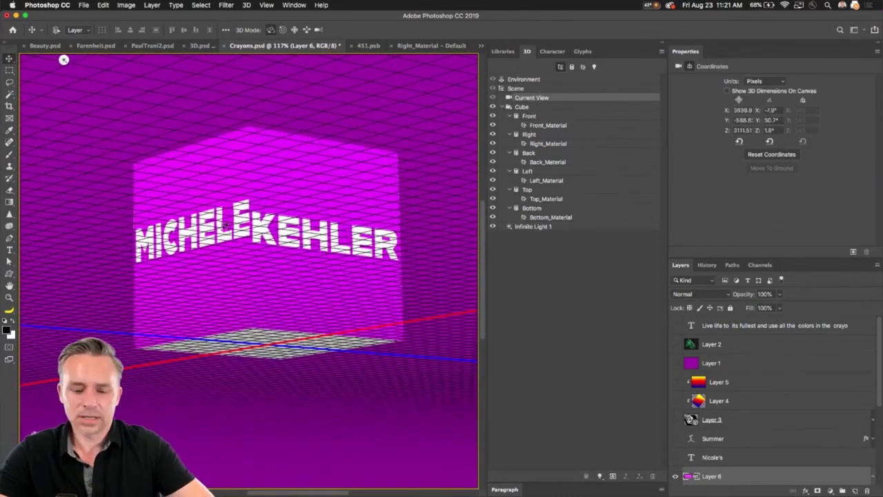
{"action": "left_click_drag", "start_coordinate": [225, 227], "coordinate": [209, 267]}
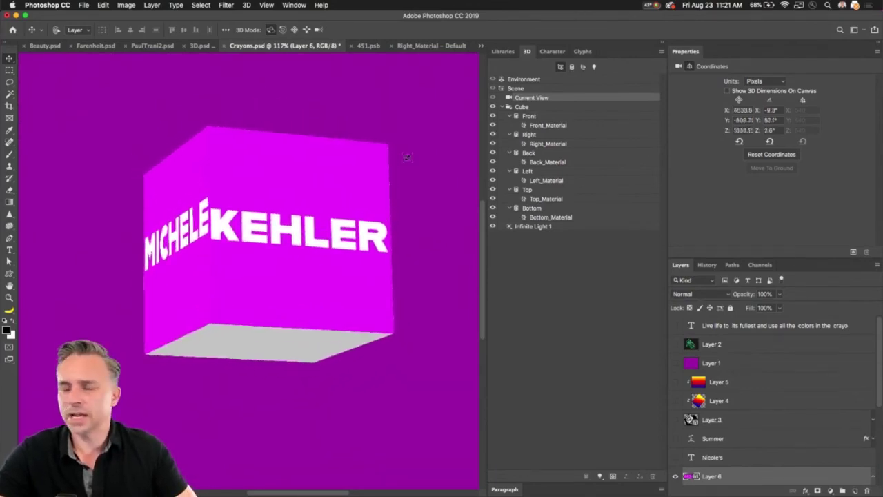
{"action": "left_click_drag", "start_coordinate": [215, 270], "coordinate": [232, 257]}
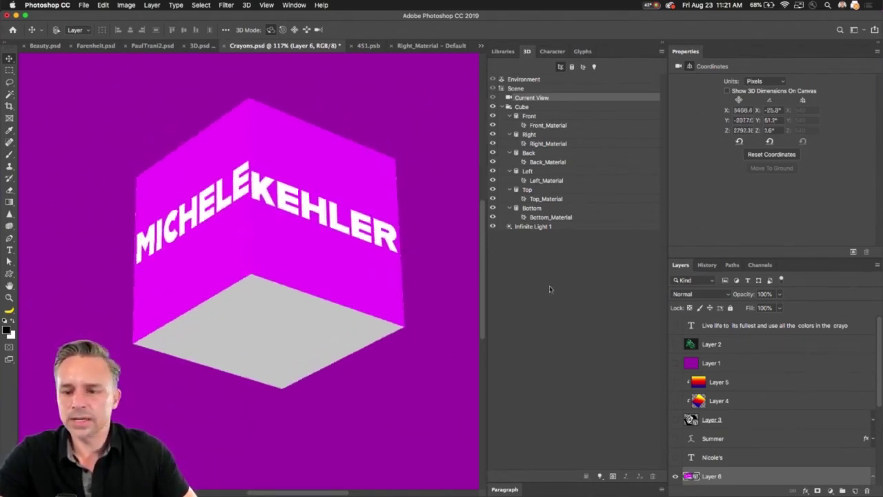
Hide the name cube on Layer 6, show and select phrase cube Layer 3, and fit the canvas
{"action": "double_click", "coordinate": [754, 57]}
{"action": "left_click", "coordinate": [675, 278]}
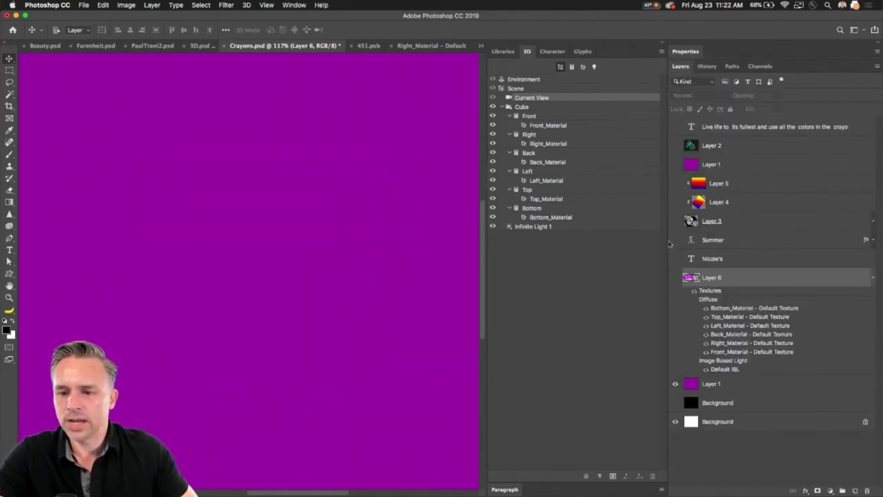
{"action": "left_click", "coordinate": [676, 222]}
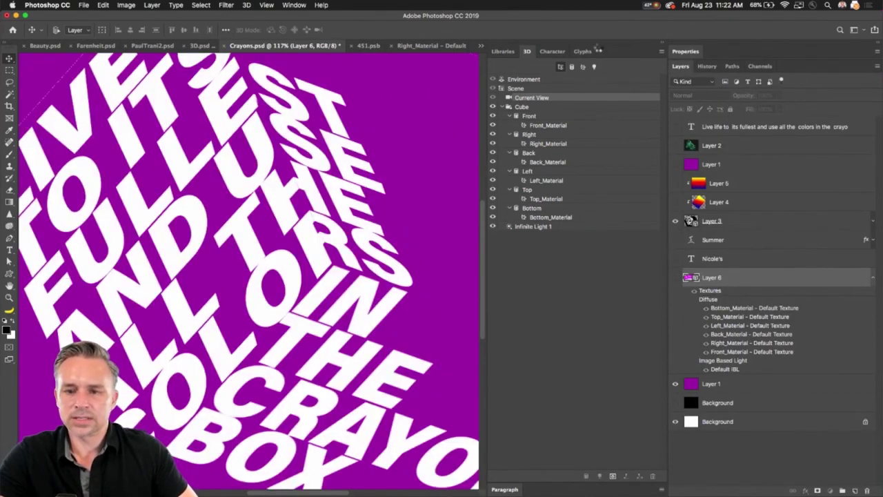
{"action": "left_click", "coordinate": [711, 221]}
{"action": "left_click", "coordinate": [662, 44]}
{"action": "key", "text": "super+0"}
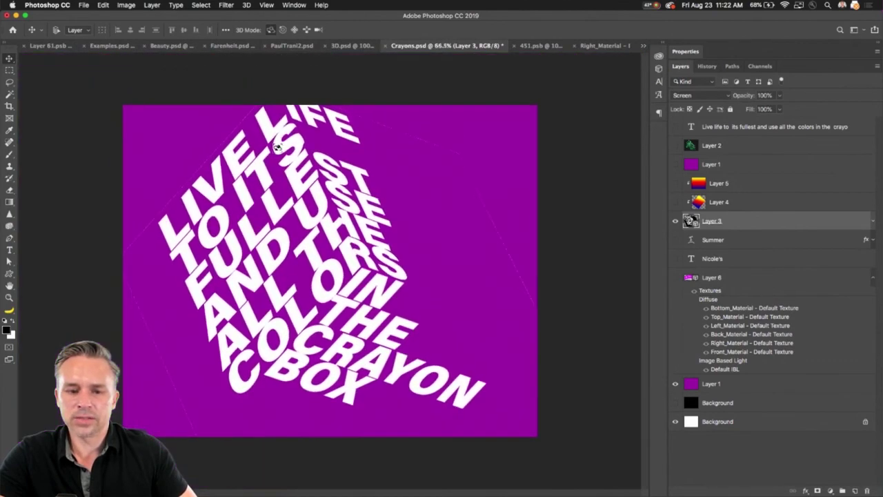
{"action": "key", "text": "super+0"}
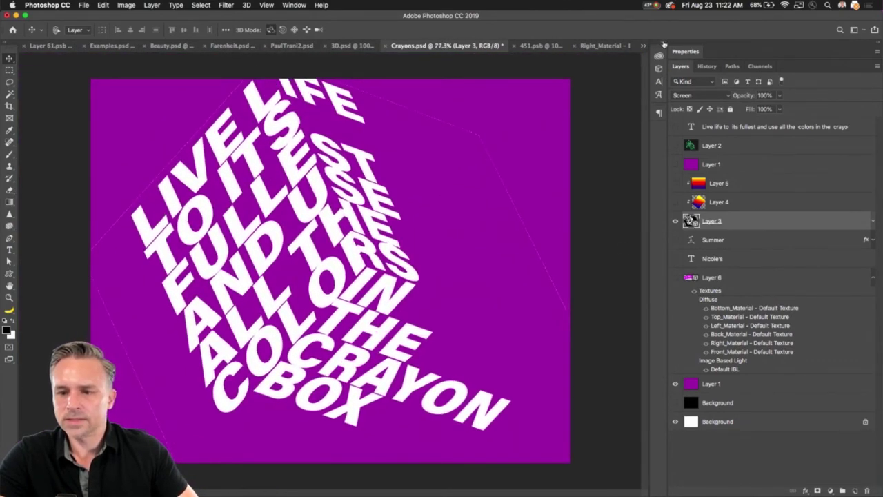
Review the phrase cube's Front_Material diffuse texture, then close Phrase.psb
{"action": "double_click", "coordinate": [689, 220]}
{"action": "left_click", "coordinate": [546, 125]}
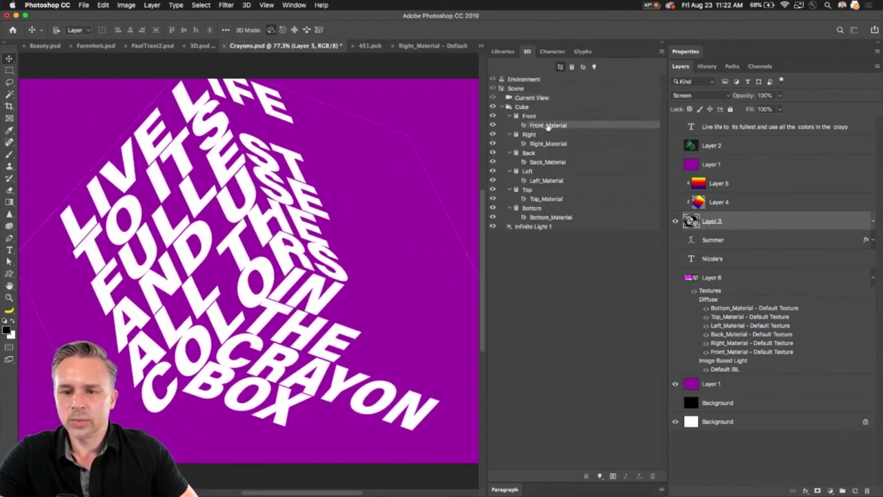
{"action": "left_click", "coordinate": [720, 55]}
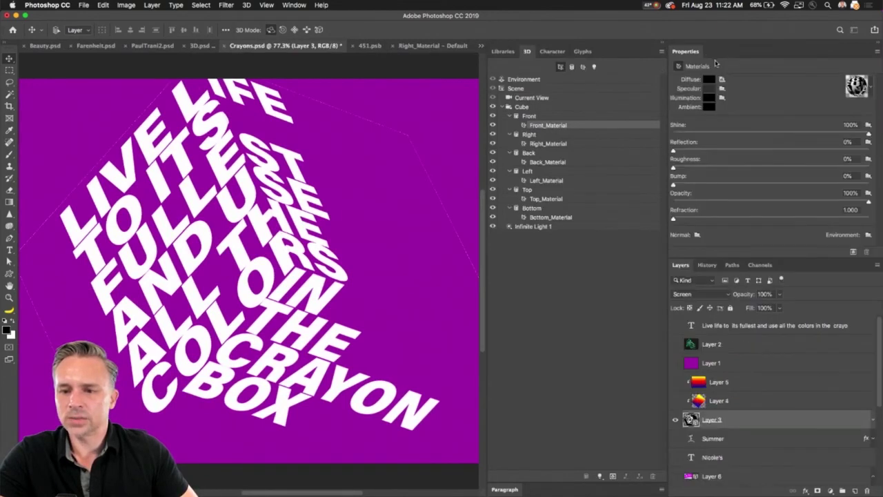
{"action": "left_click", "coordinate": [722, 80]}
{"action": "left_click", "coordinate": [740, 88]}
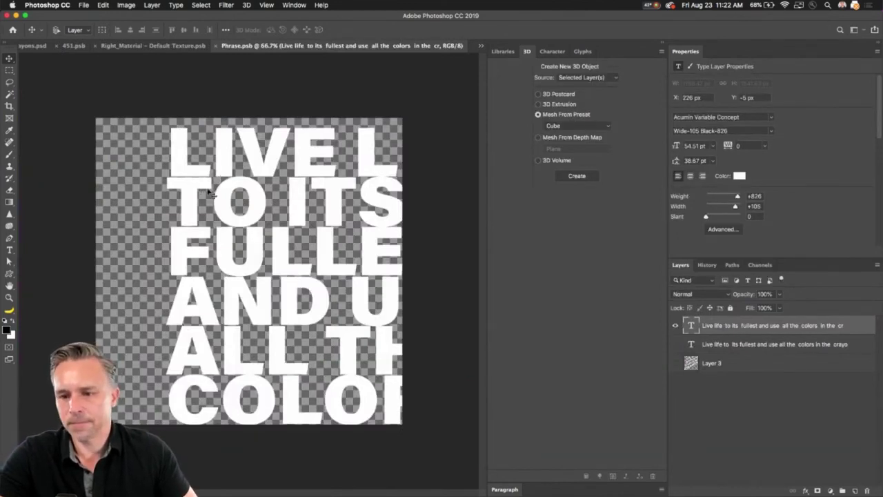
{"action": "key", "text": "super+w"}
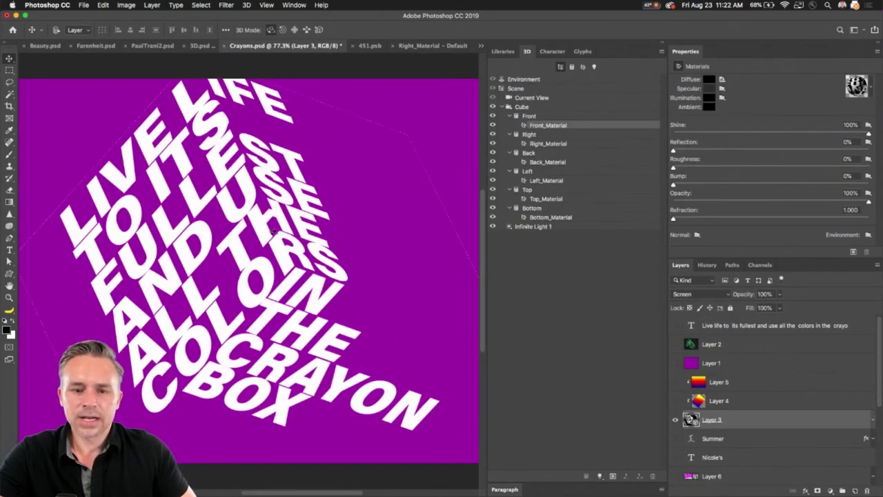
Show gradient Layer 5 behind the cube and rotate the phrase cube's front mesh
{"action": "left_click", "coordinate": [675, 383]}
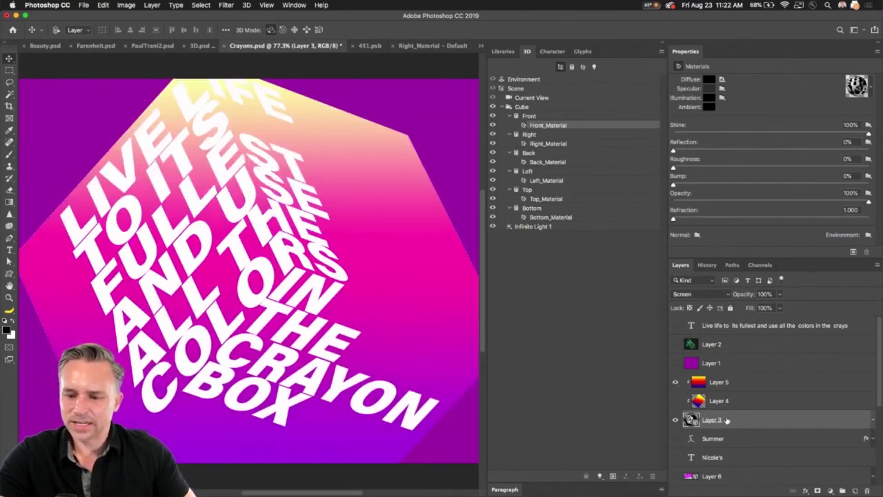
{"action": "left_click", "coordinate": [731, 383]}
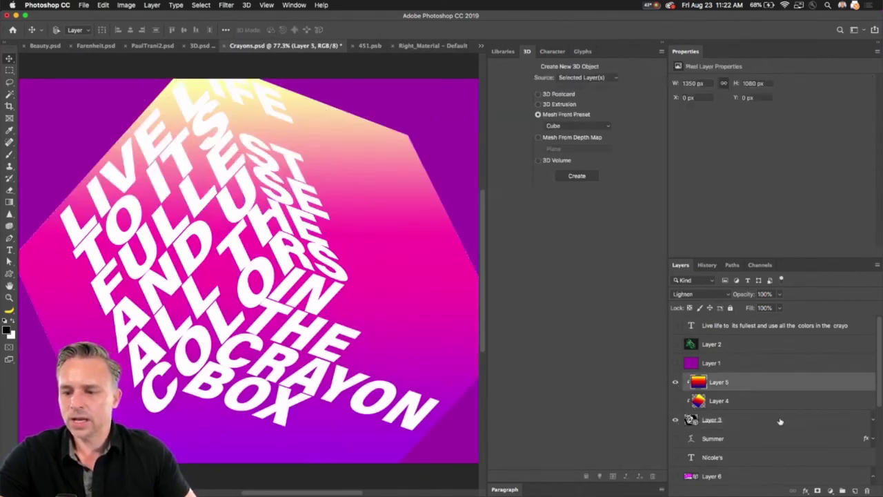
{"action": "left_click", "coordinate": [203, 130]}
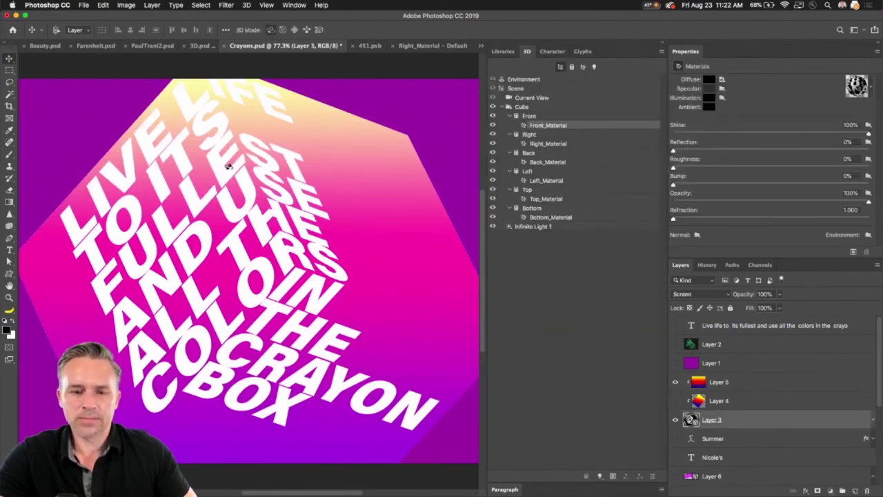
{"action": "left_click", "coordinate": [239, 191]}
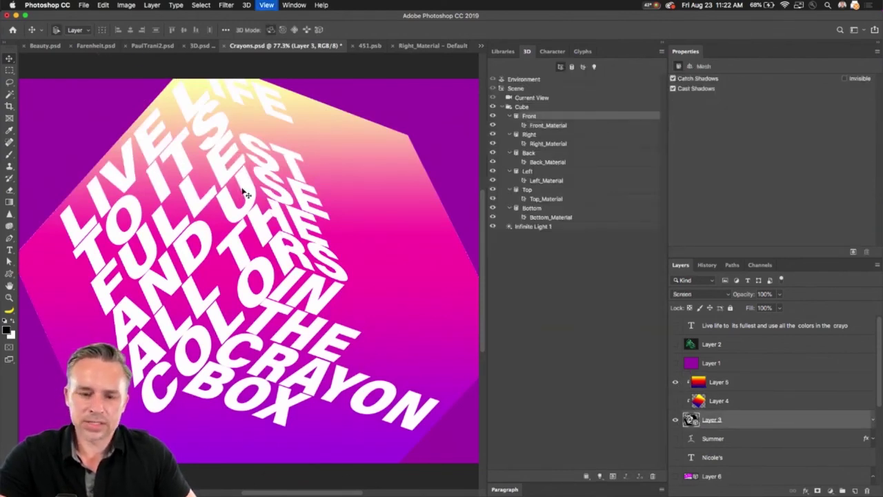
{"action": "left_click_drag", "start_coordinate": [242, 188], "coordinate": [252, 210]}
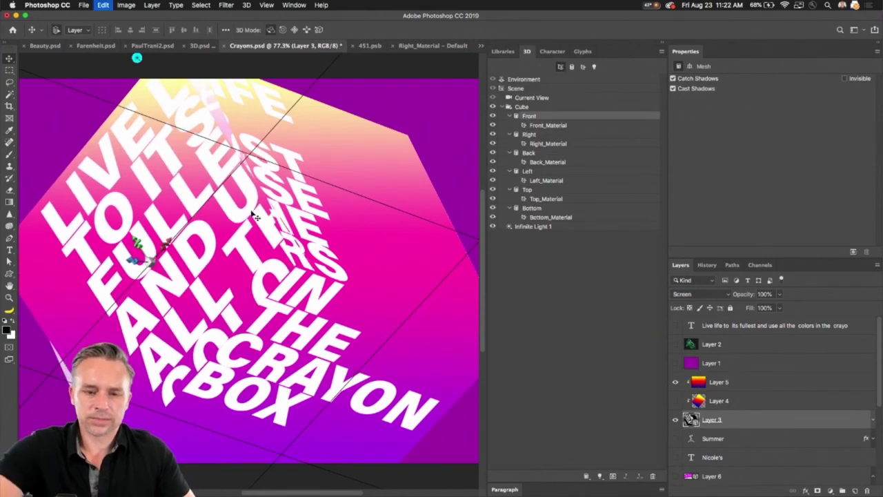
{"action": "left_click_drag", "start_coordinate": [305, 145], "coordinate": [335, 120]}
Orbit the Current View camera so the phrase lettering reads clearly
{"action": "left_click", "coordinate": [551, 109]}
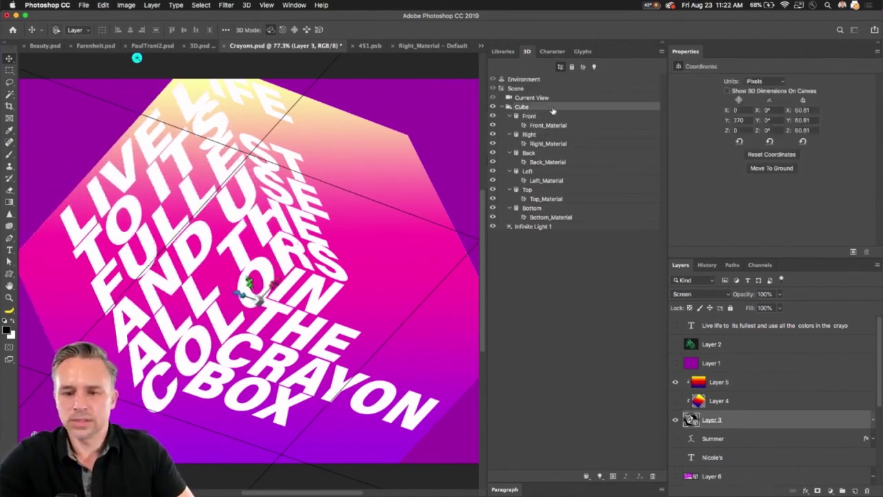
{"action": "left_click", "coordinate": [543, 98]}
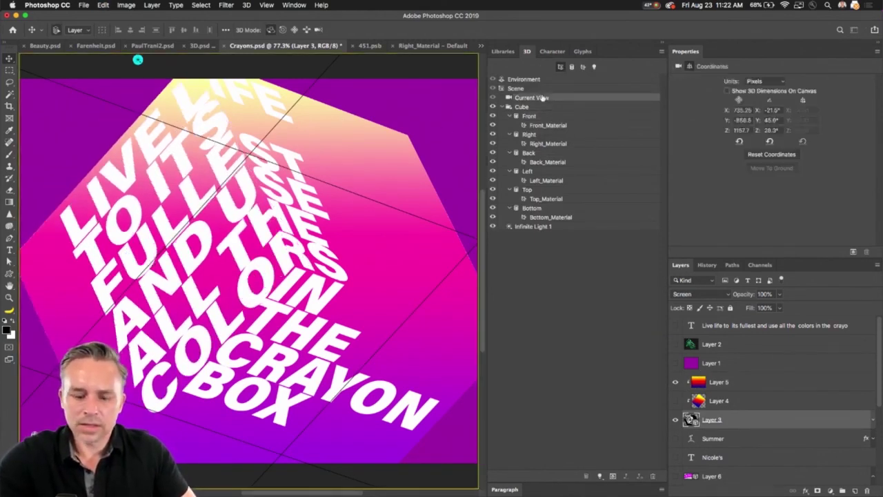
{"action": "mouse_move", "coordinate": [348, 191]}
{"action": "left_mouse_down"}
{"action": "mouse_move", "coordinate": [331, 193]}
{"action": "mouse_move", "coordinate": [358, 186]}
{"action": "mouse_move", "coordinate": [349, 185]}
{"action": "mouse_move", "coordinate": [344, 205]}
{"action": "left_mouse_up"}
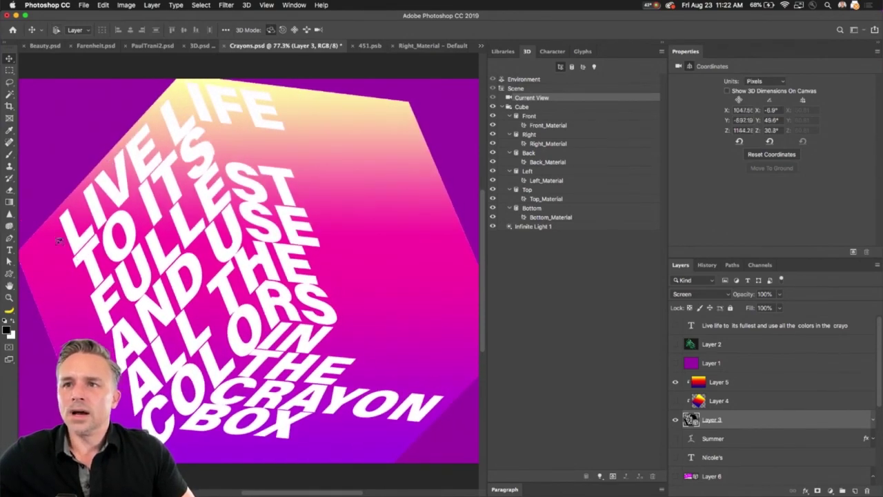
{"action": "left_click_drag", "start_coordinate": [62, 271], "coordinate": [105, 300]}
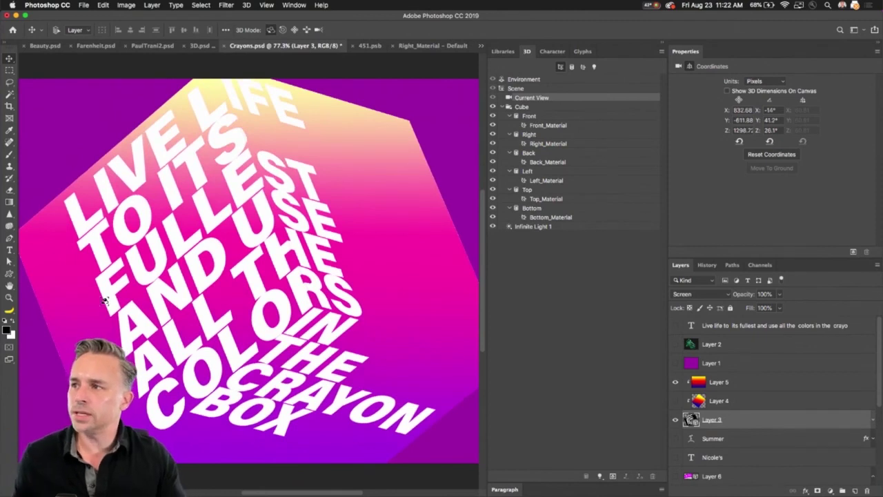
{"action": "left_click", "coordinate": [664, 45]}
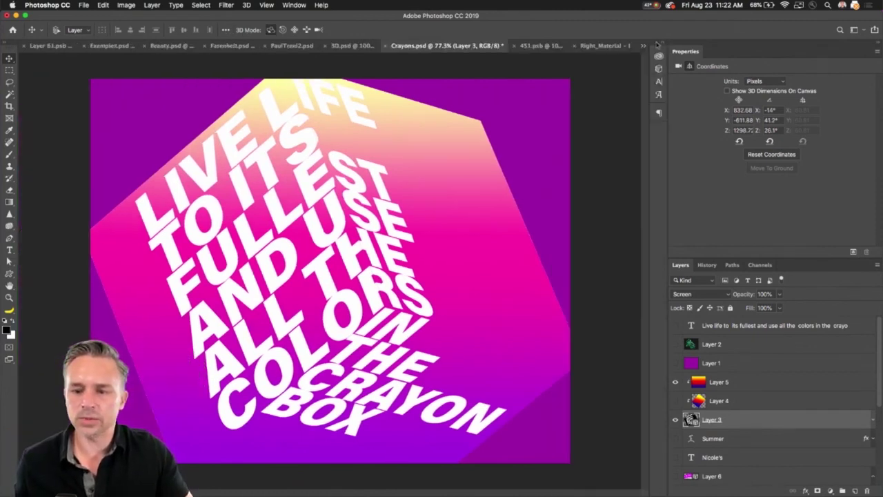
{"action": "left_click", "coordinate": [711, 422]}
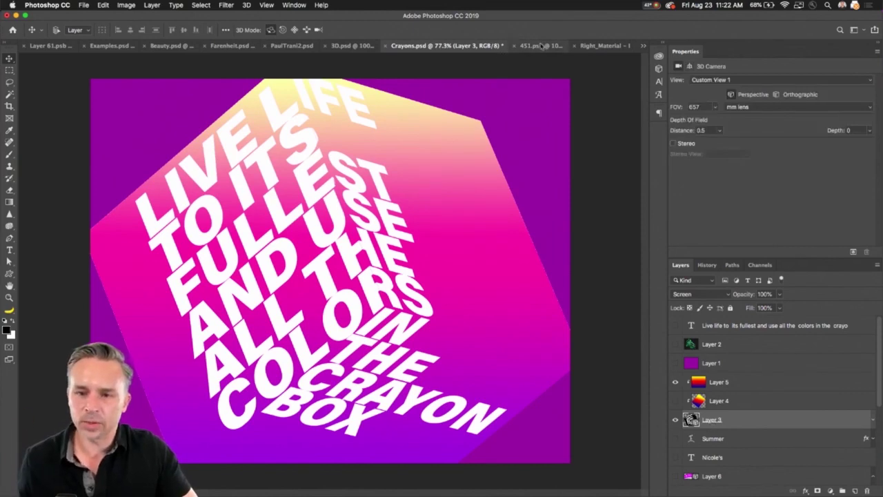
{"action": "left_click", "coordinate": [617, 49]}
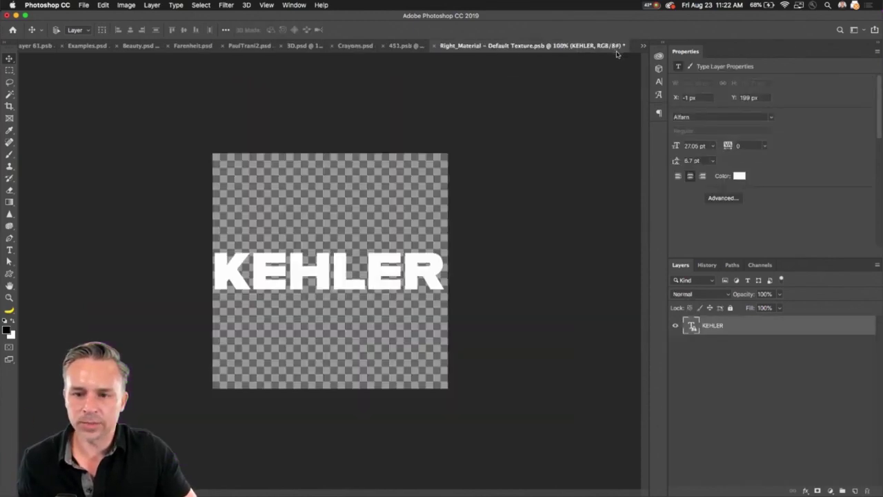
{"action": "left_click", "coordinate": [434, 45]}
{"action": "left_click", "coordinate": [411, 170]}
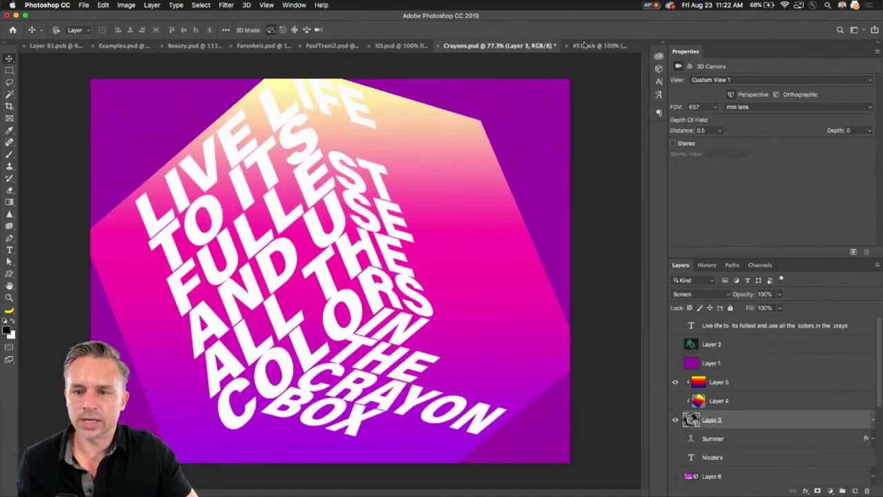
{"action": "left_click", "coordinate": [593, 47]}
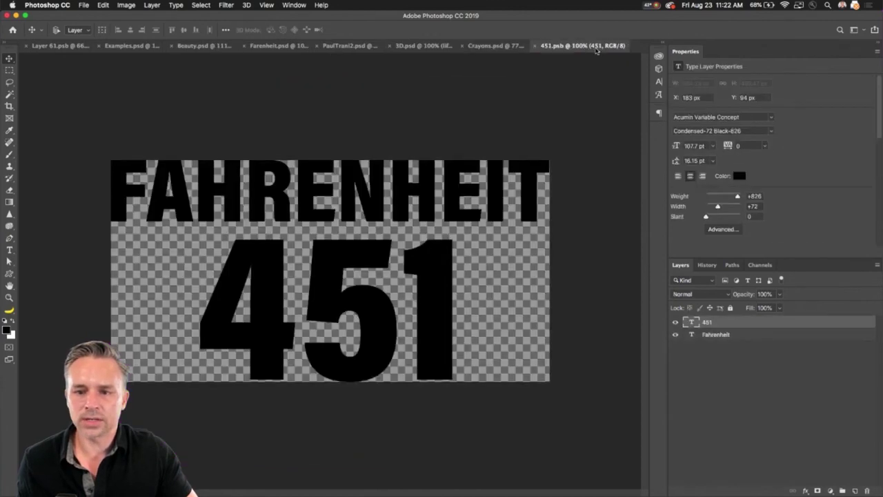
{"action": "left_click", "coordinate": [536, 46]}
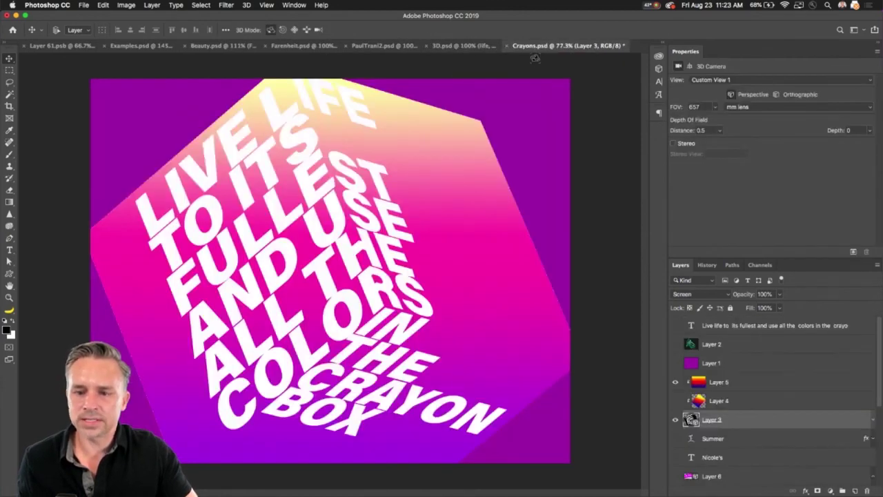
Step through the open document tabs to end on the FAHRENHEIT 451 artwork in Farenheit.psd
{"action": "left_click", "coordinate": [449, 46]}
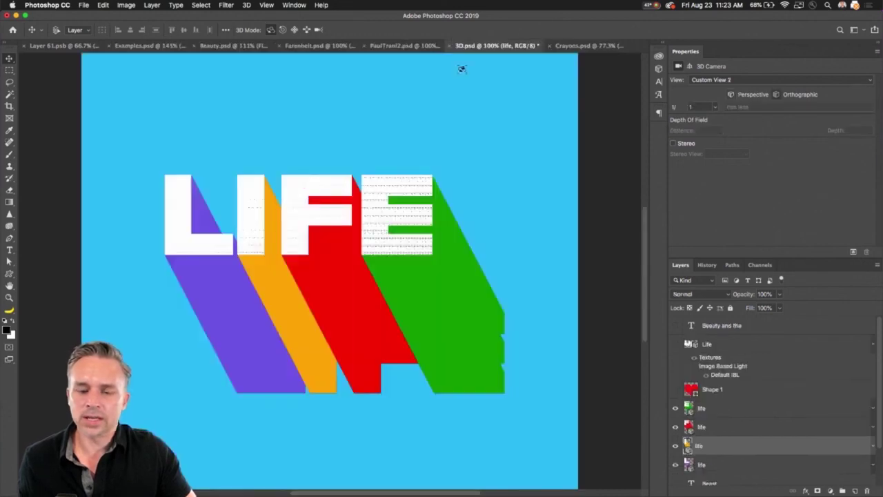
{"action": "left_click", "coordinate": [400, 46]}
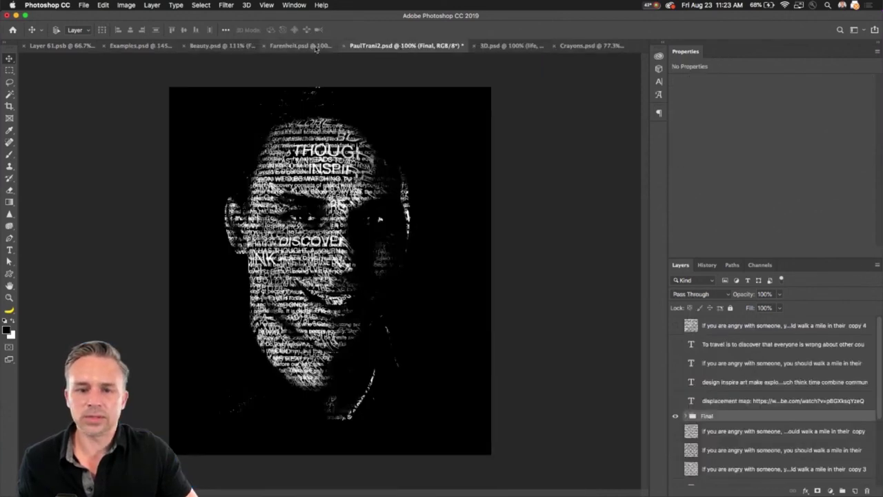
{"action": "left_click", "coordinate": [307, 46]}
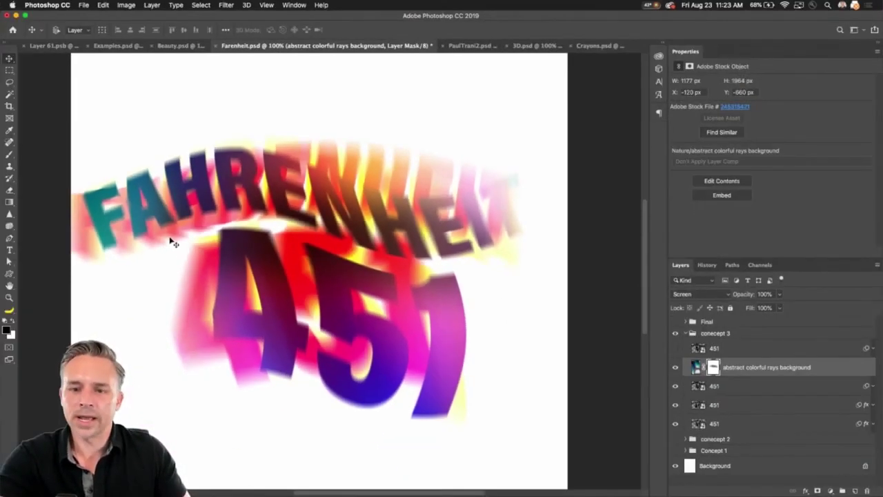
{"action": "left_click", "coordinate": [535, 46]}
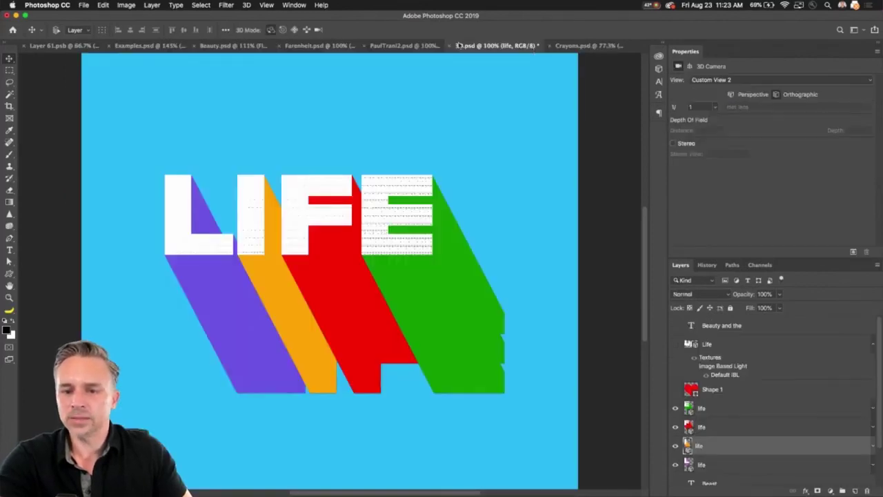
{"action": "left_click", "coordinate": [414, 45]}
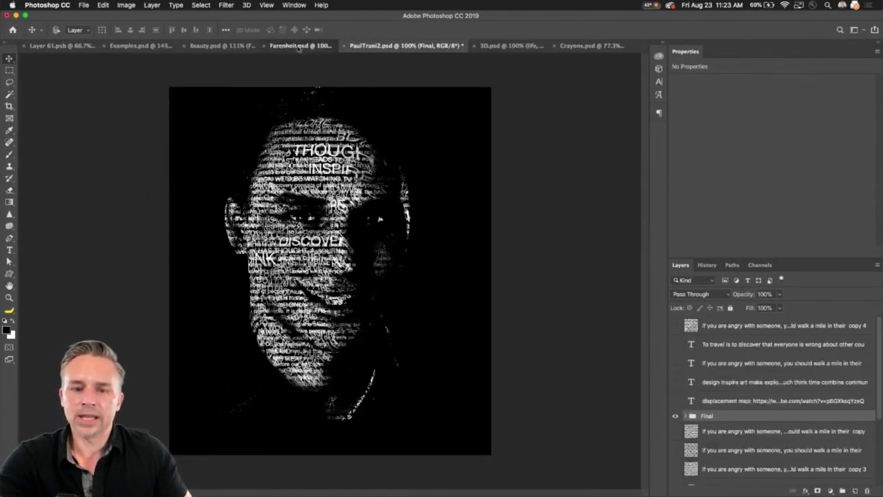
{"action": "left_click", "coordinate": [299, 46]}
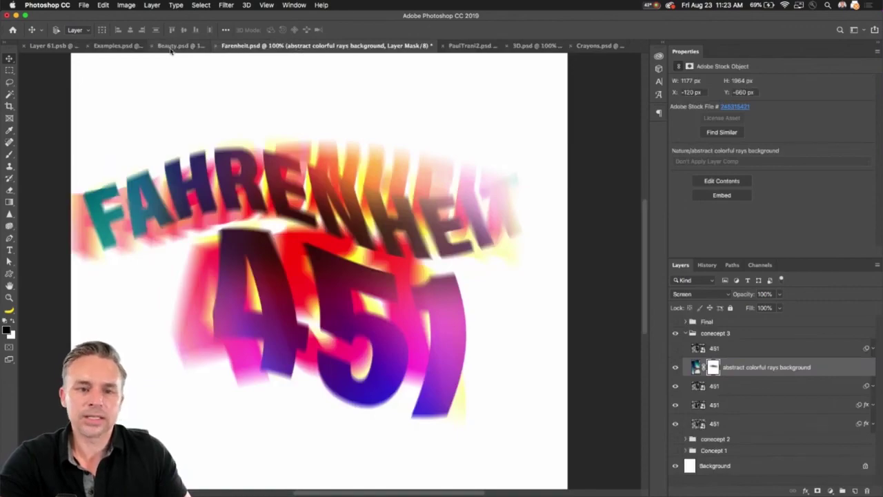